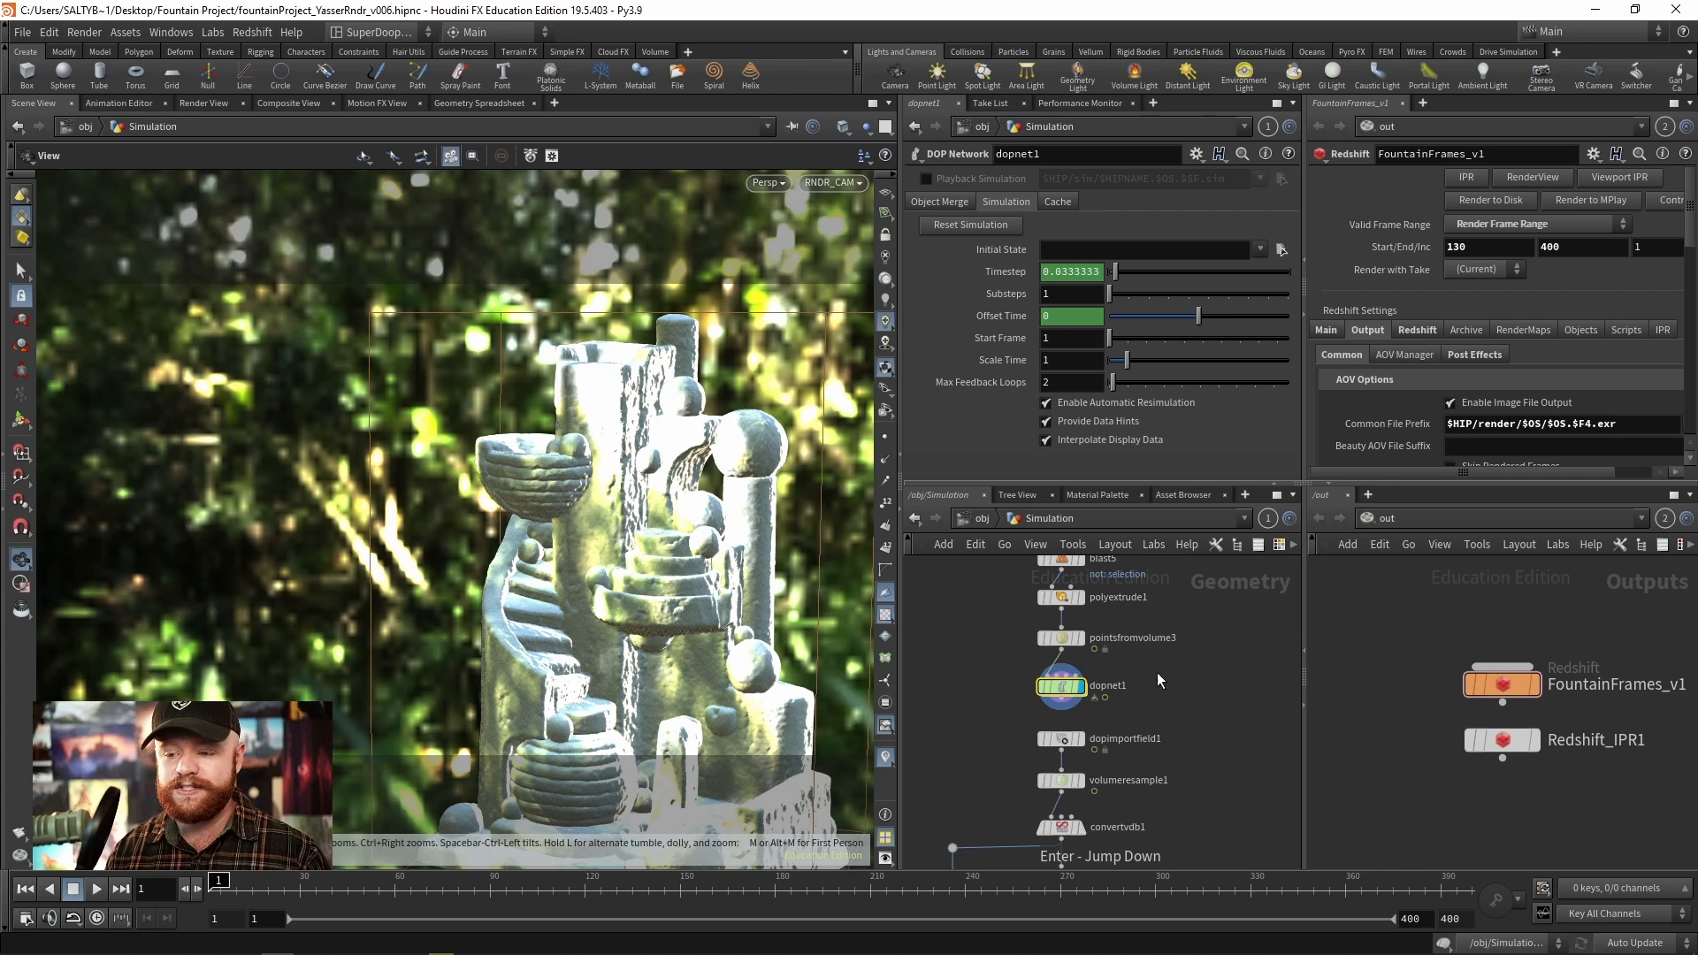
Step: Display the polyextrude1 node's geometry in the viewport and select the node to show its parameters
{"action": "middle_click_drag", "start_coordinate": [1157, 673], "coordinate": [1131, 742]}
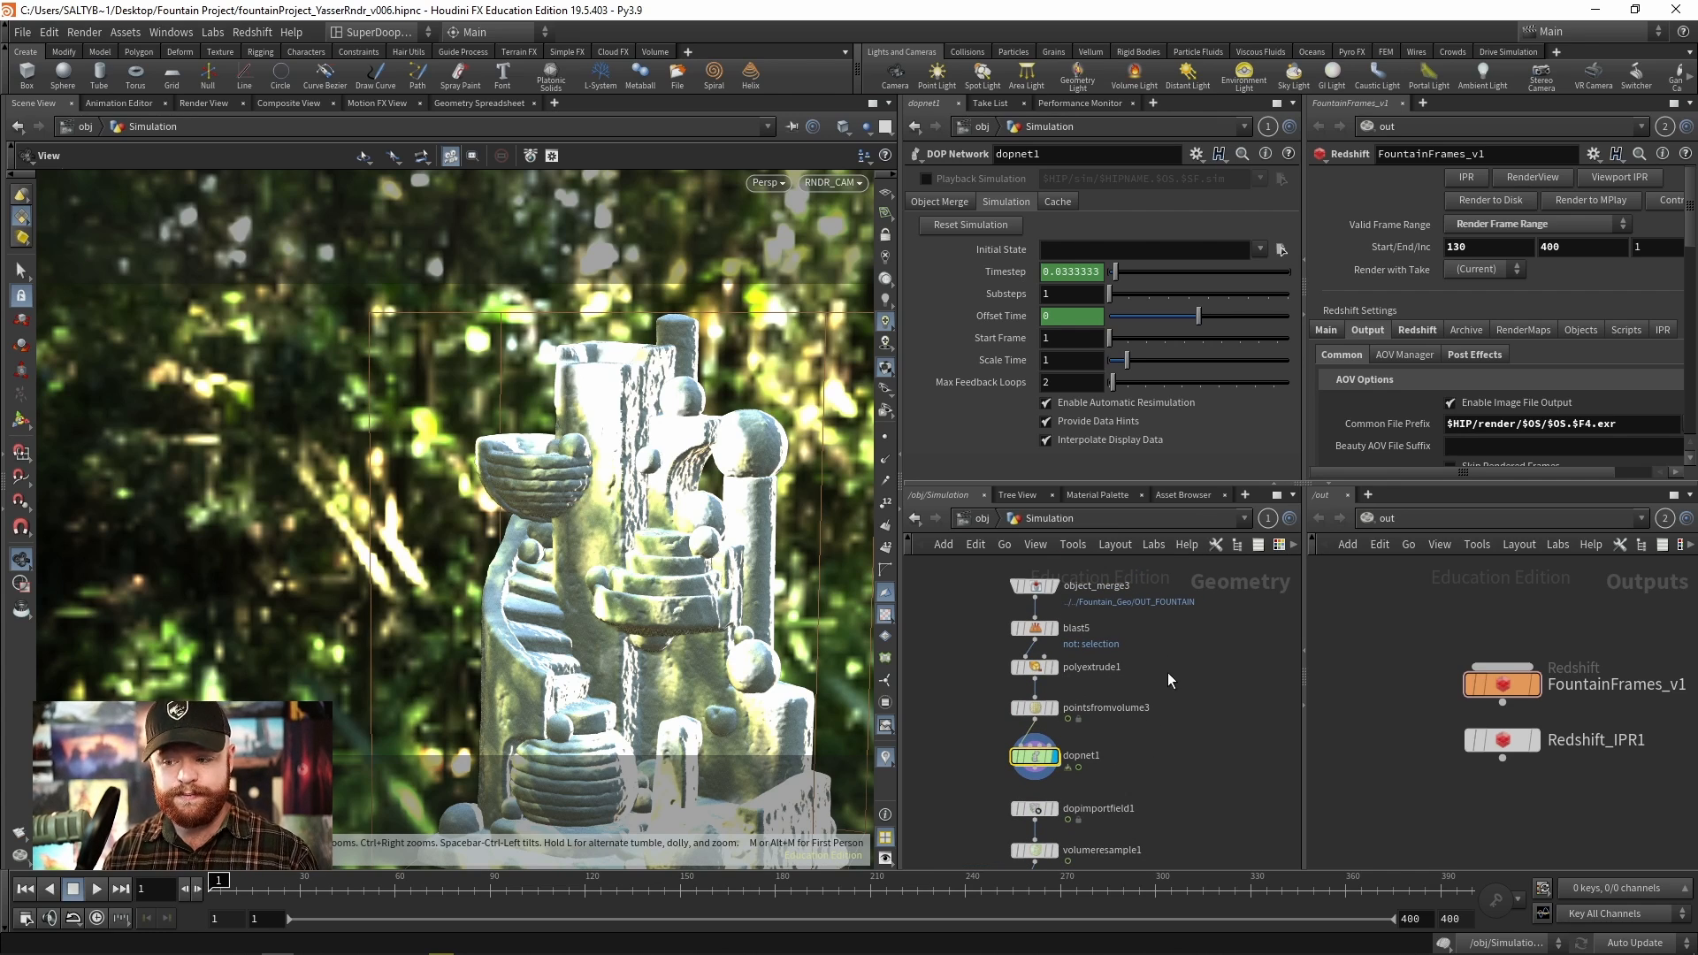
{"action": "scroll", "coordinate": [1159, 665], "scroll_direction": "up", "scroll_amount": 3}
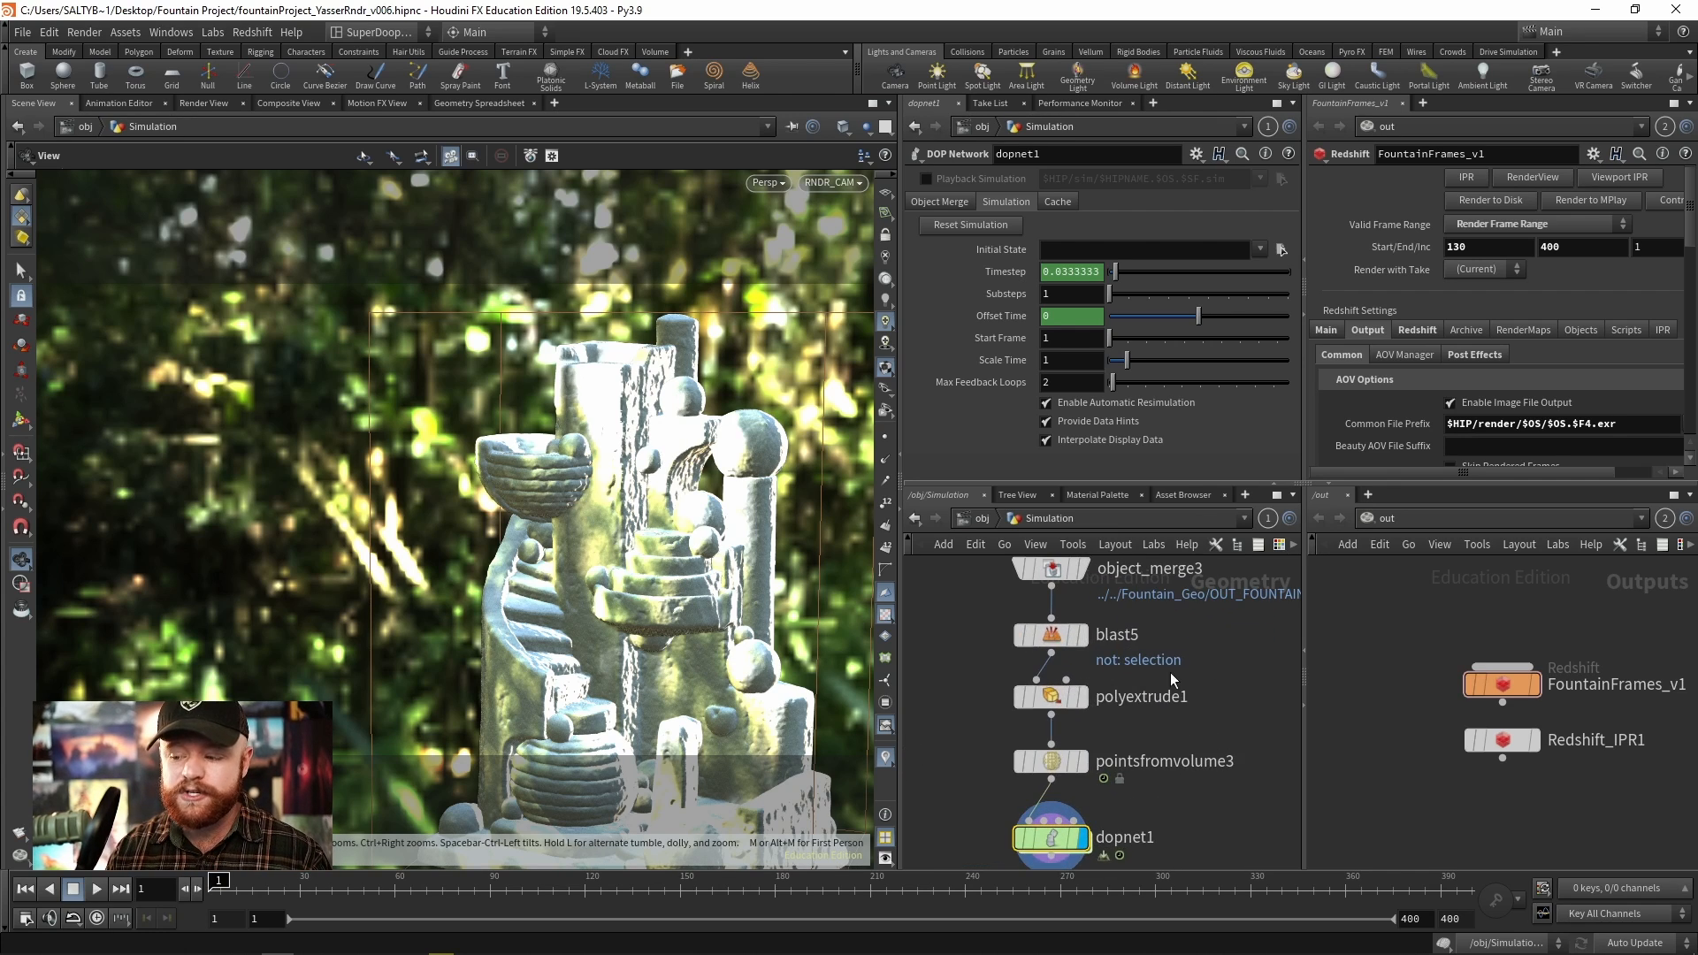
{"action": "left_click", "coordinate": [1083, 698]}
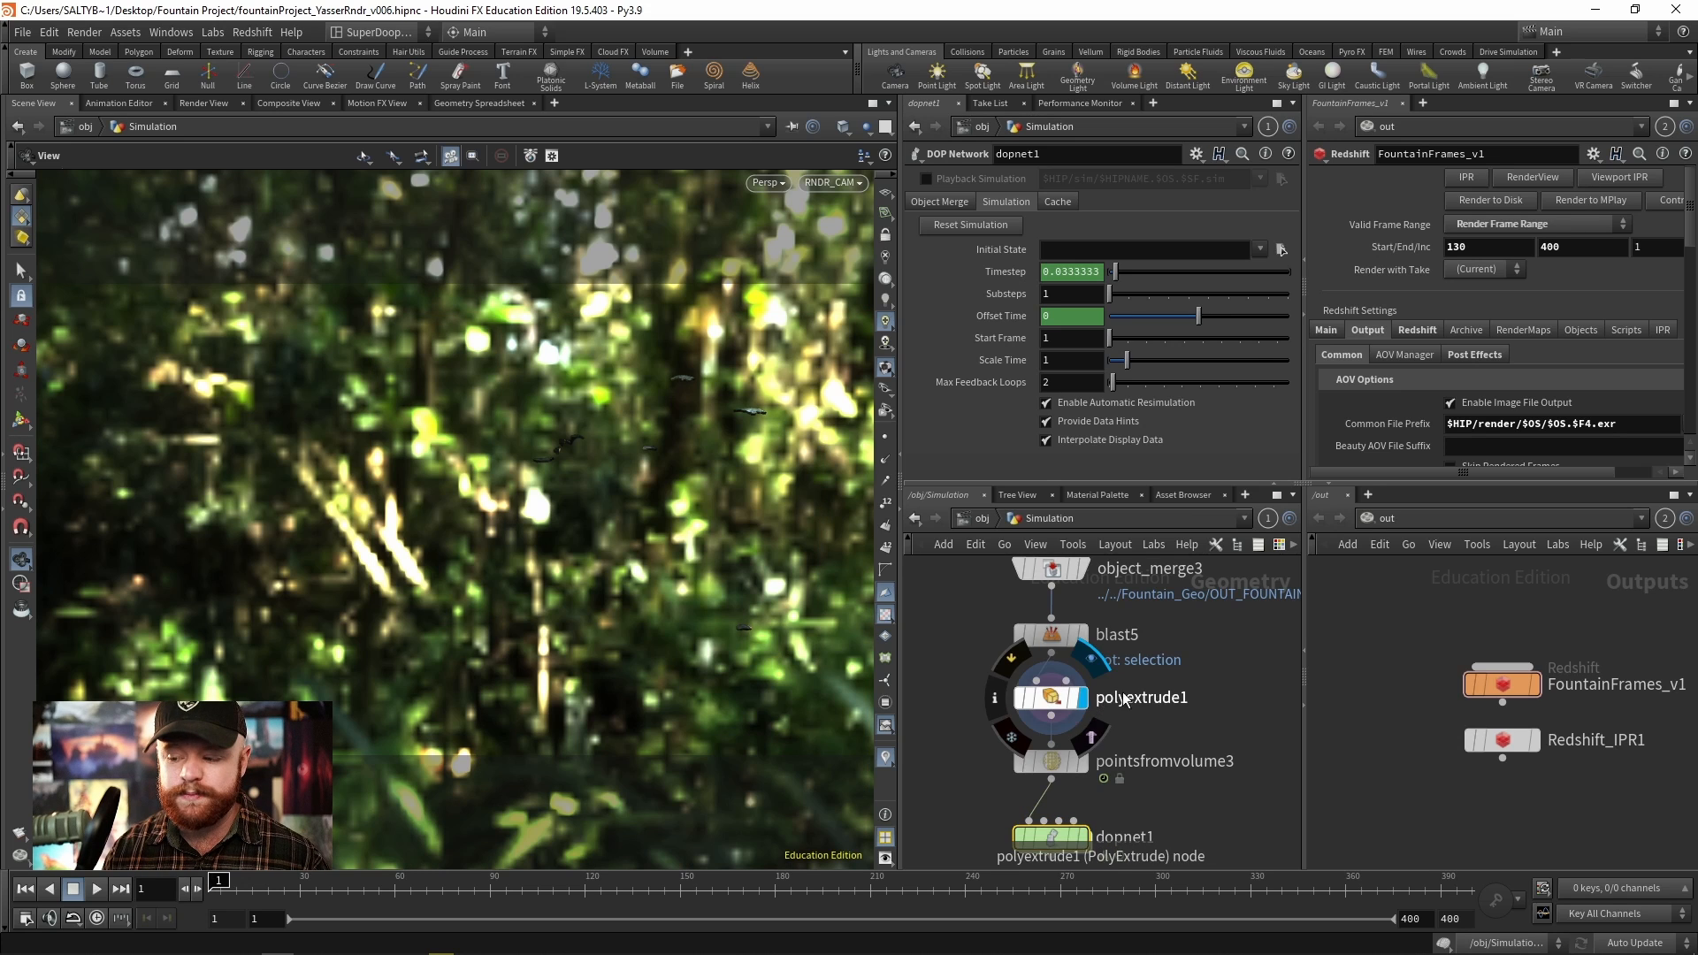
{"action": "left_click", "coordinate": [1124, 699]}
{"action": "scroll", "coordinate": [605, 448], "scroll_direction": "up", "scroll_amount": 4}
{"action": "left_click_drag", "start_coordinate": [605, 448], "coordinate": [544, 494]}
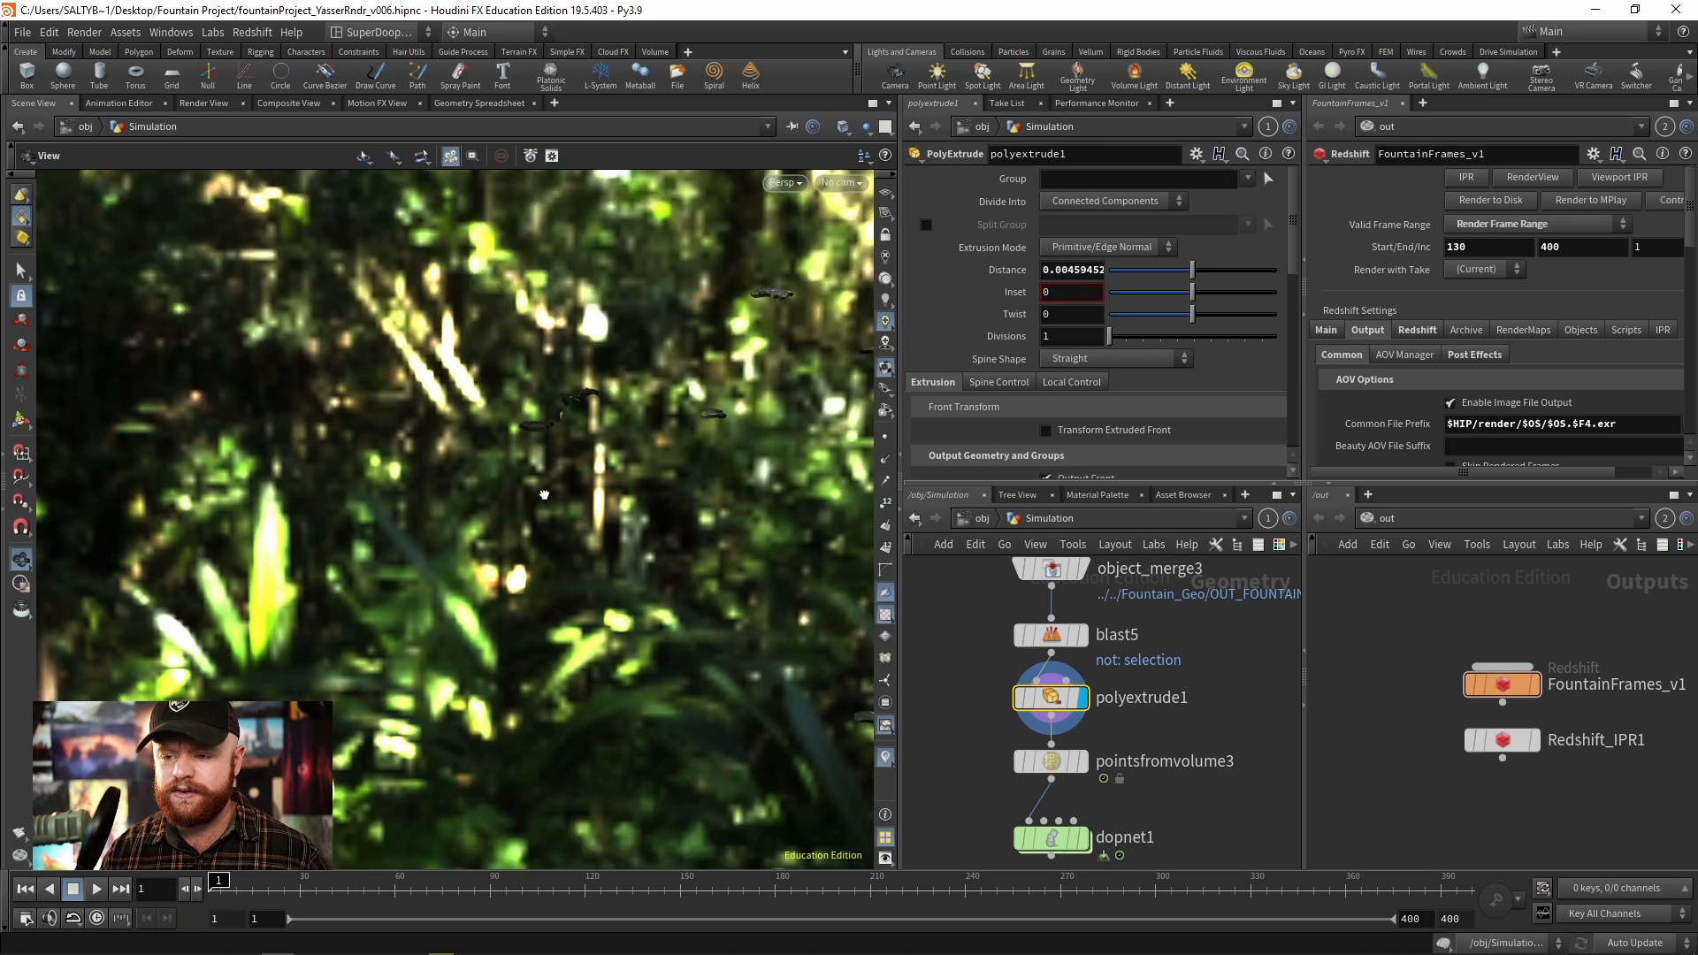
Step: Turn off the display of environment lights as viewport backgrounds
{"action": "key", "text": "d"}
{"action": "left_click", "coordinate": [482, 345]}
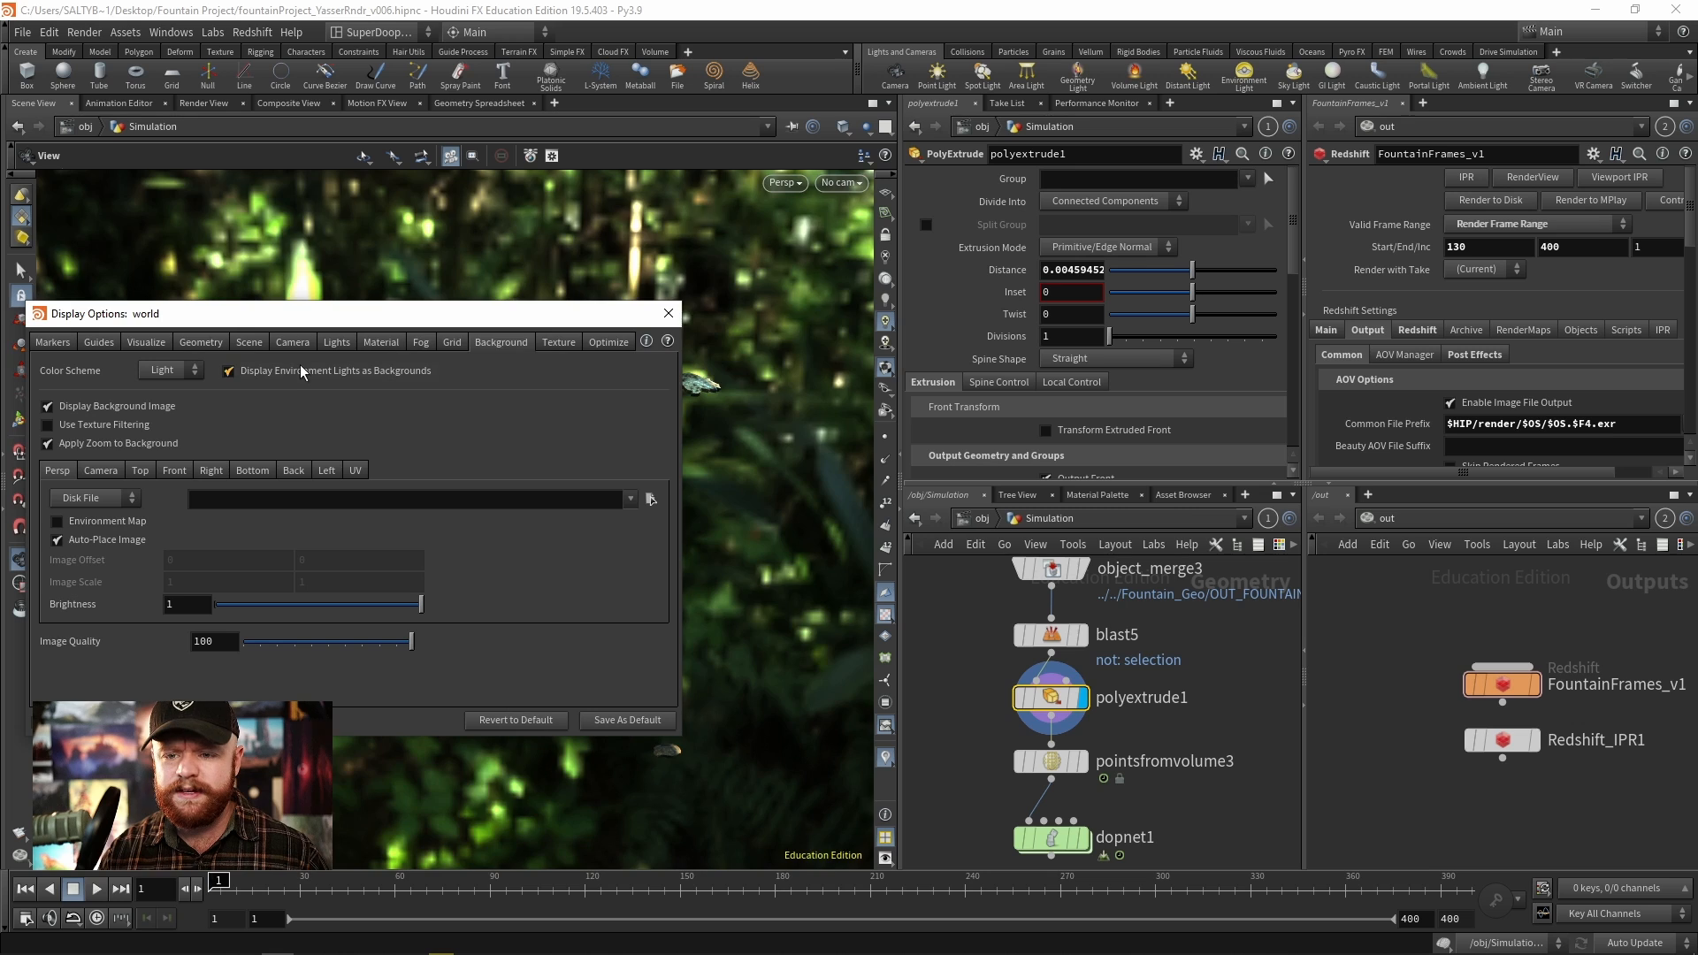
{"action": "left_click", "coordinate": [300, 371]}
{"action": "left_click", "coordinate": [668, 314]}
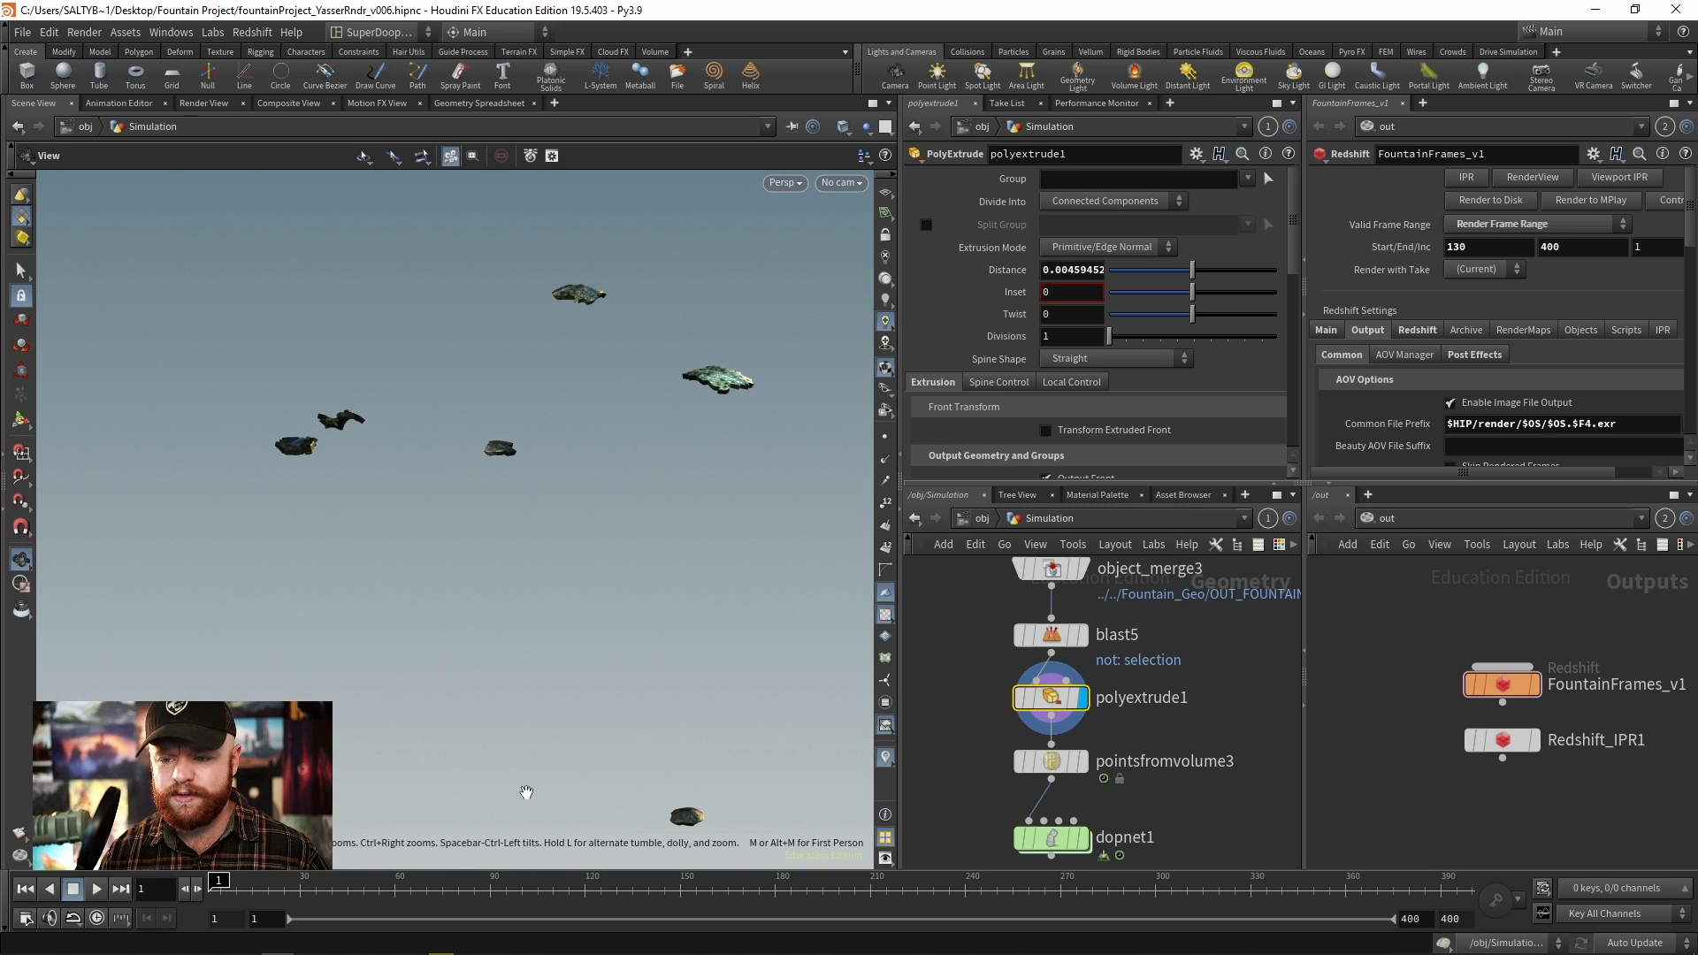
{"action": "scroll", "coordinate": [576, 606], "scroll_direction": "down", "scroll_amount": 2}
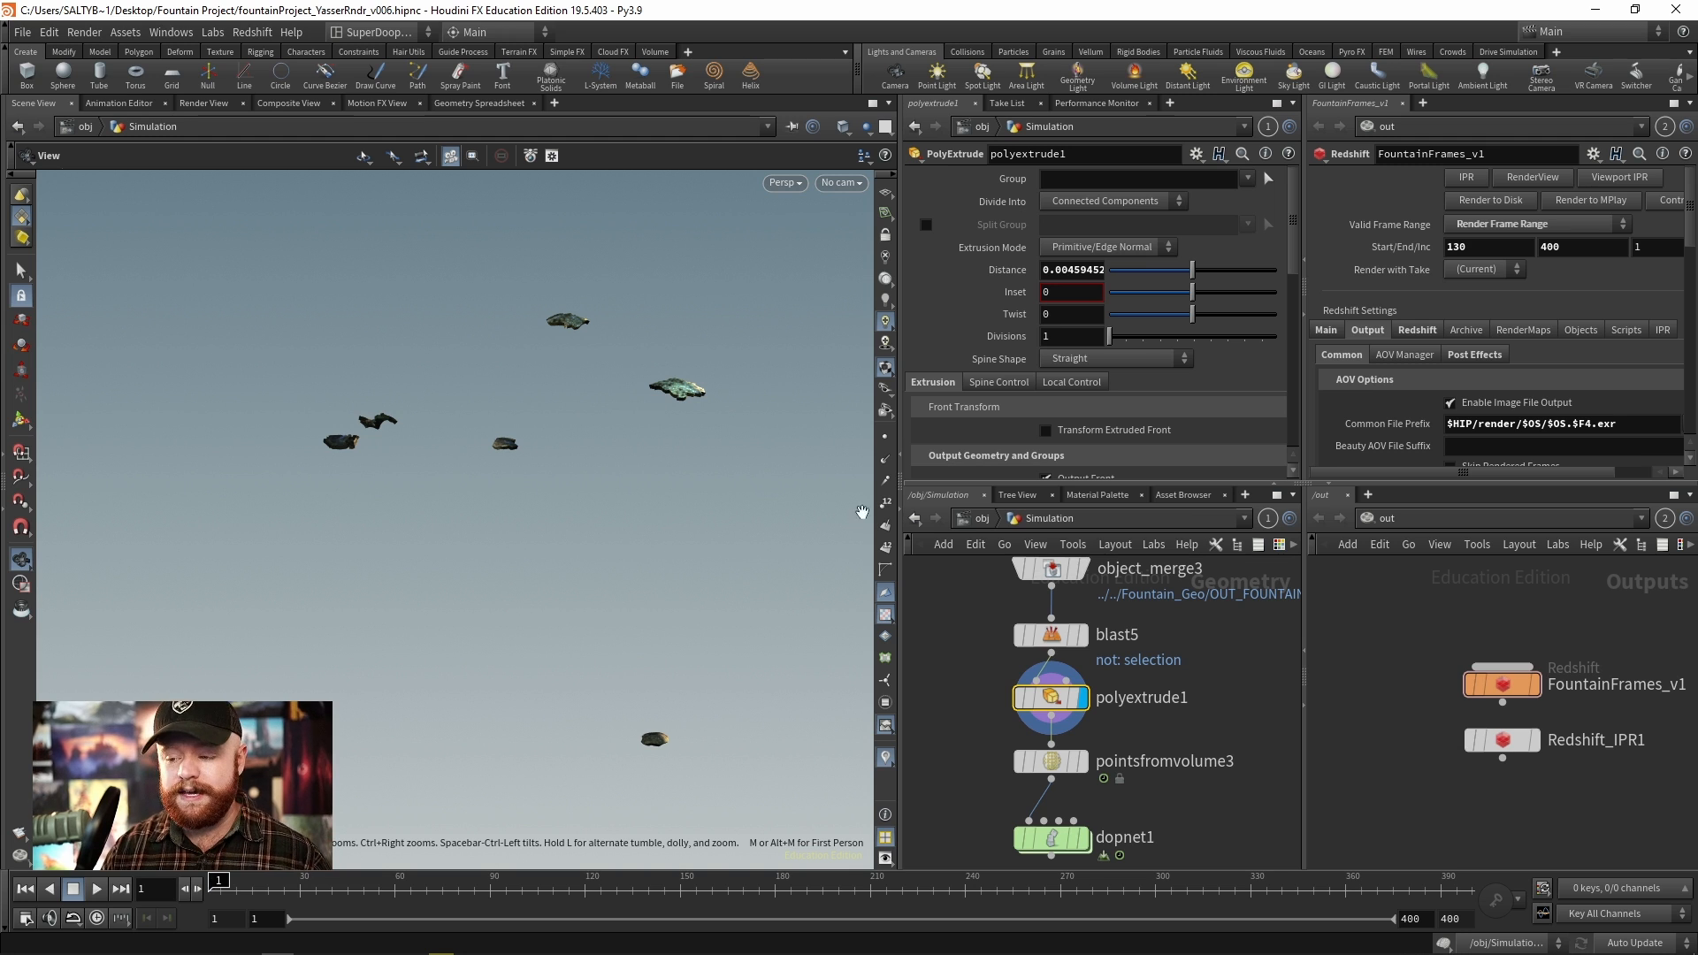
Step: Show the object_merge3 fountain as a template around the polyextrude1 emitter pieces
{"action": "left_click", "coordinate": [833, 183]}
{"action": "left_click", "coordinate": [832, 183]}
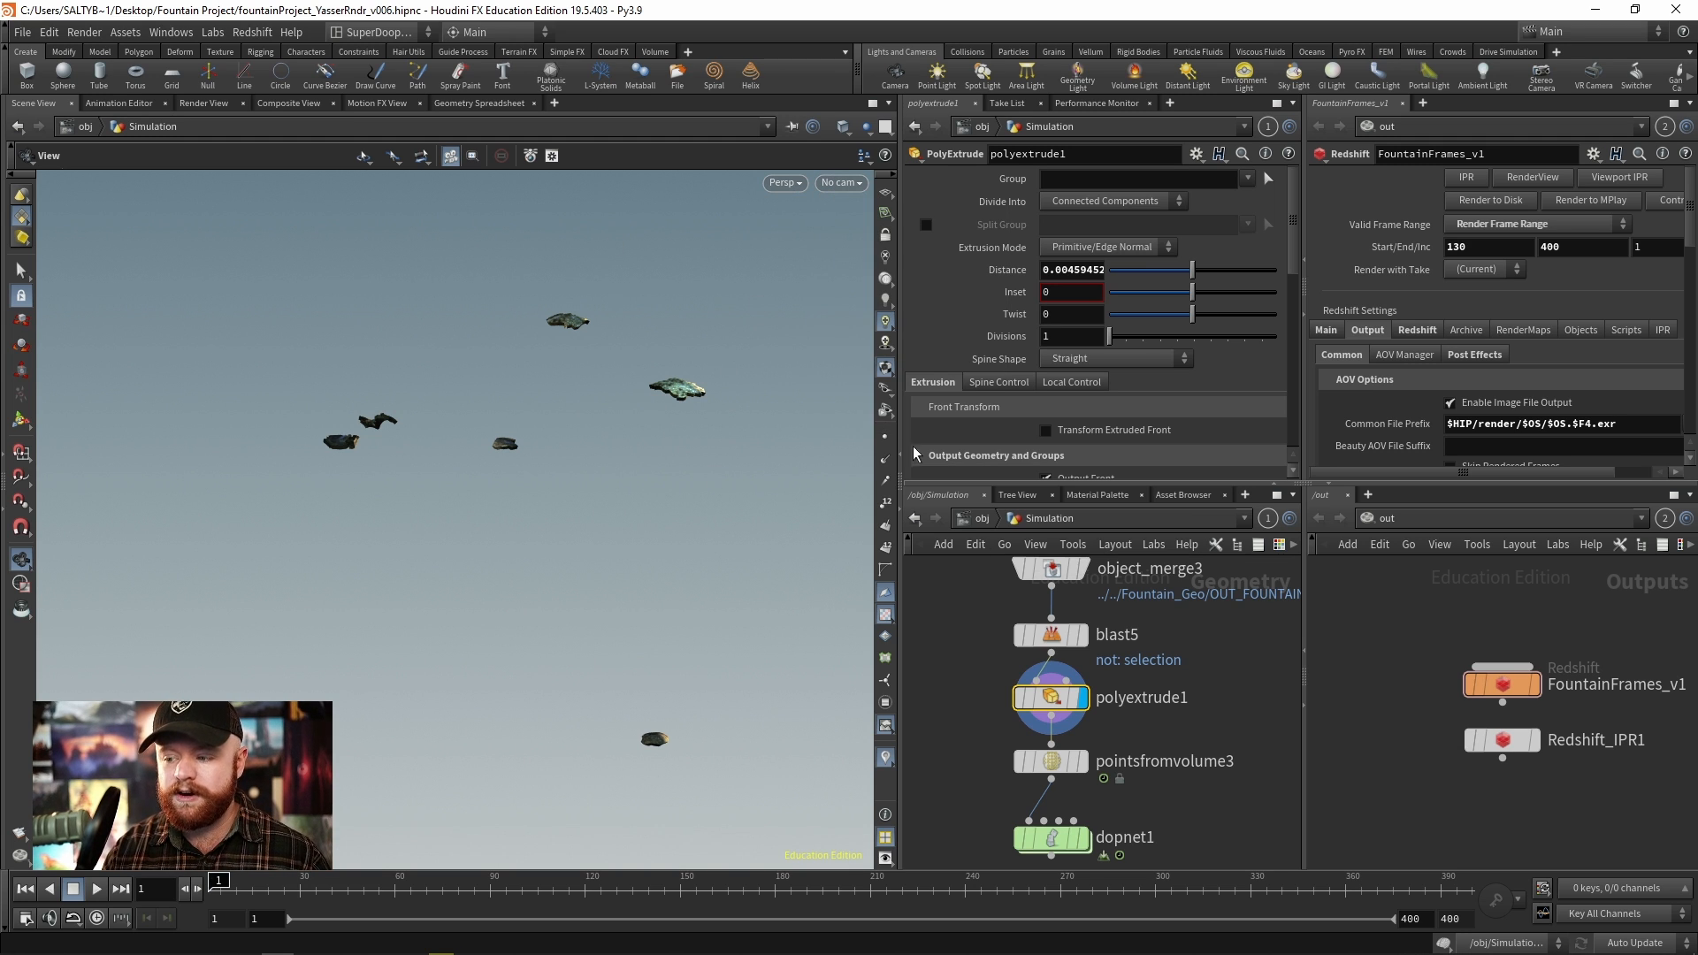
{"action": "left_click", "coordinate": [1091, 609]}
{"action": "mouse_move", "coordinate": [562, 528]}
{"action": "left_mouse_down"}
{"action": "mouse_move", "coordinate": [436, 558]}
{"action": "mouse_move", "coordinate": [454, 451]}
{"action": "left_mouse_up"}
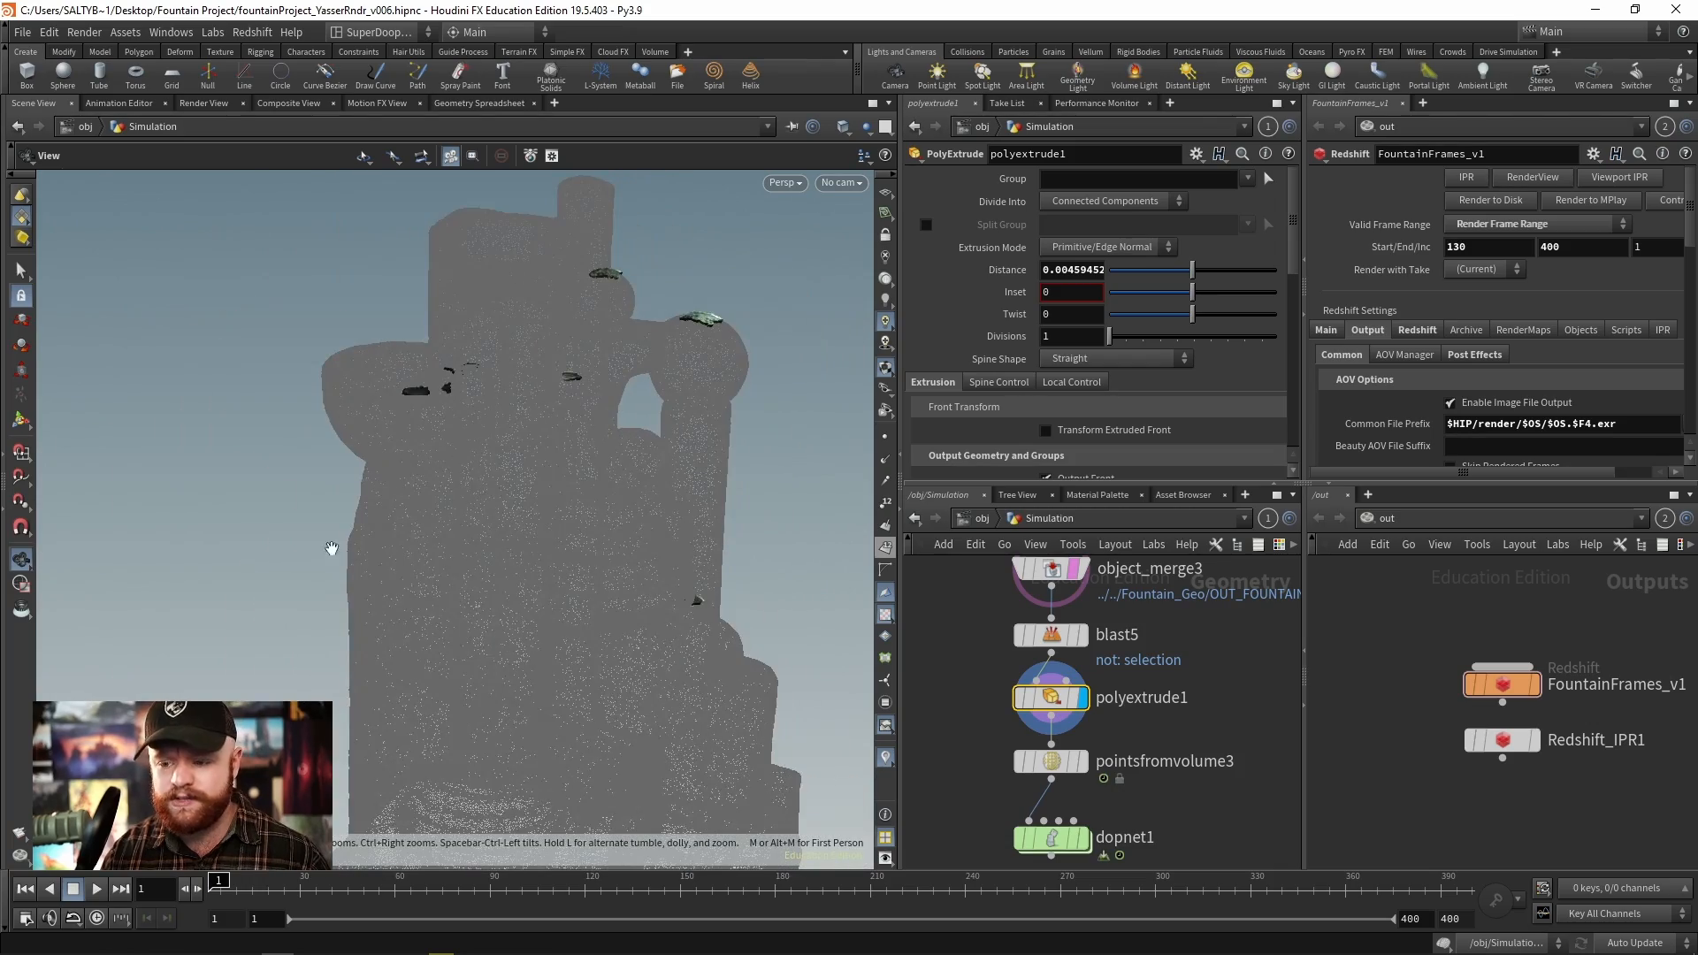
{"action": "mouse_move", "coordinate": [616, 586]}
{"action": "left_mouse_down"}
{"action": "mouse_move", "coordinate": [375, 554]}
{"action": "mouse_move", "coordinate": [404, 522]}
{"action": "left_mouse_up"}
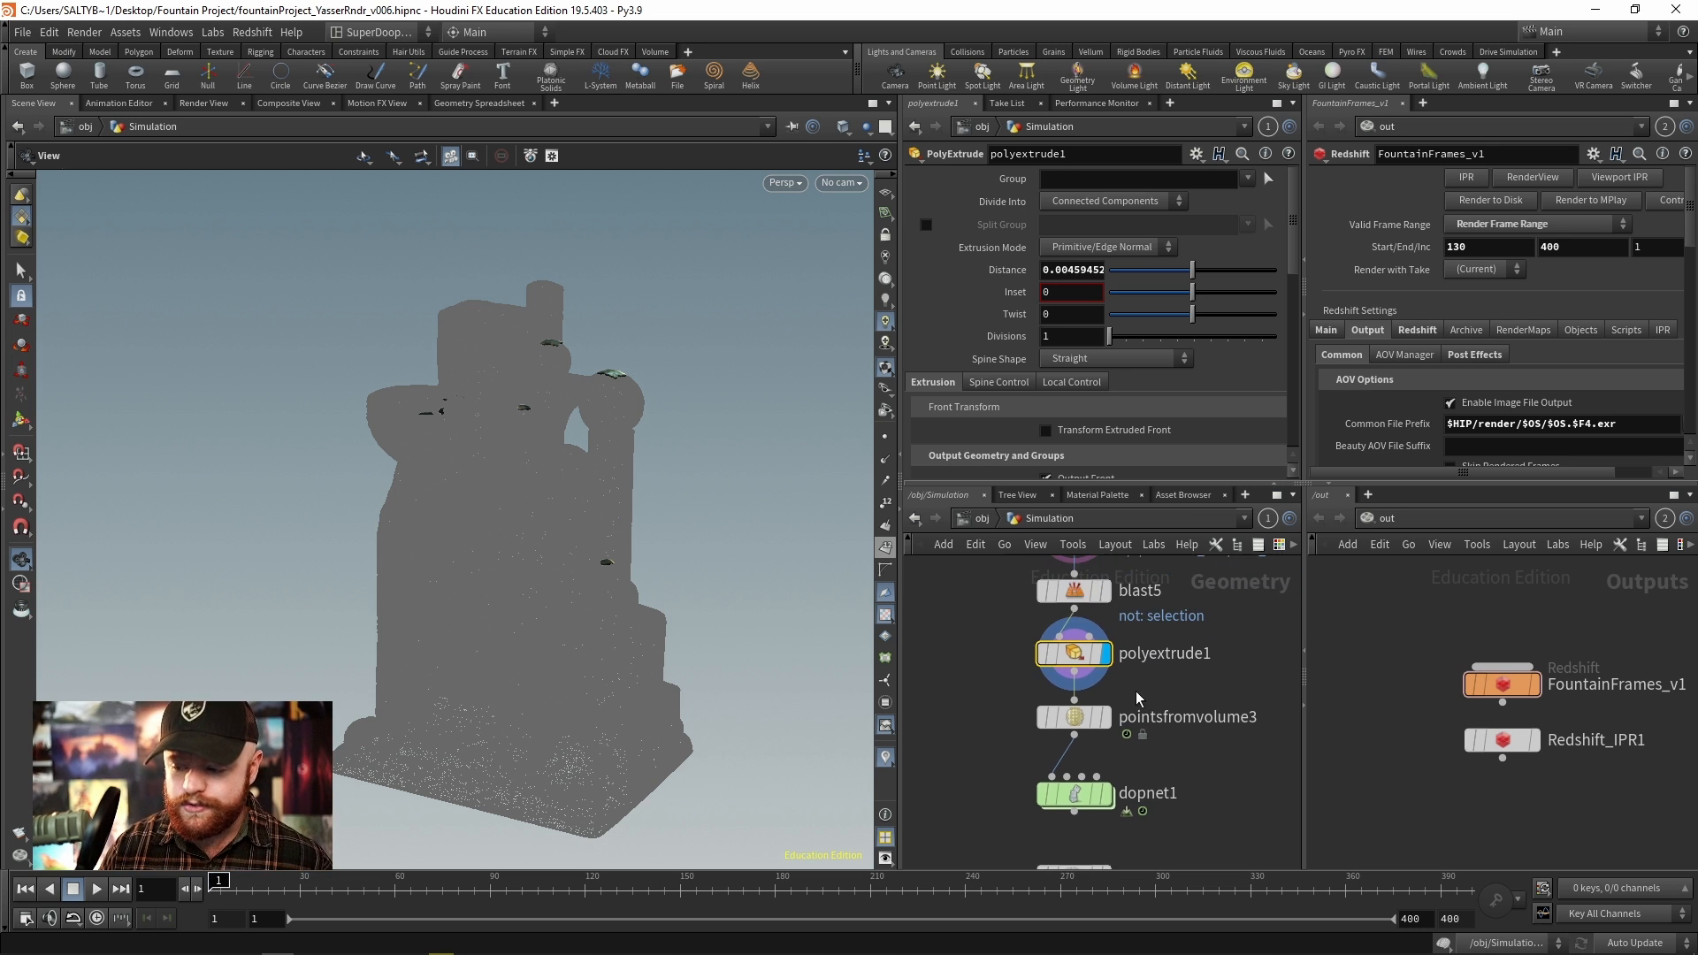
Step: Enter the dopnet1 network and look through RNDR_CAM in the viewport
{"action": "middle_click_drag", "start_coordinate": [1088, 779], "coordinate": [1109, 714]}
{"action": "left_click", "coordinate": [1110, 786]}
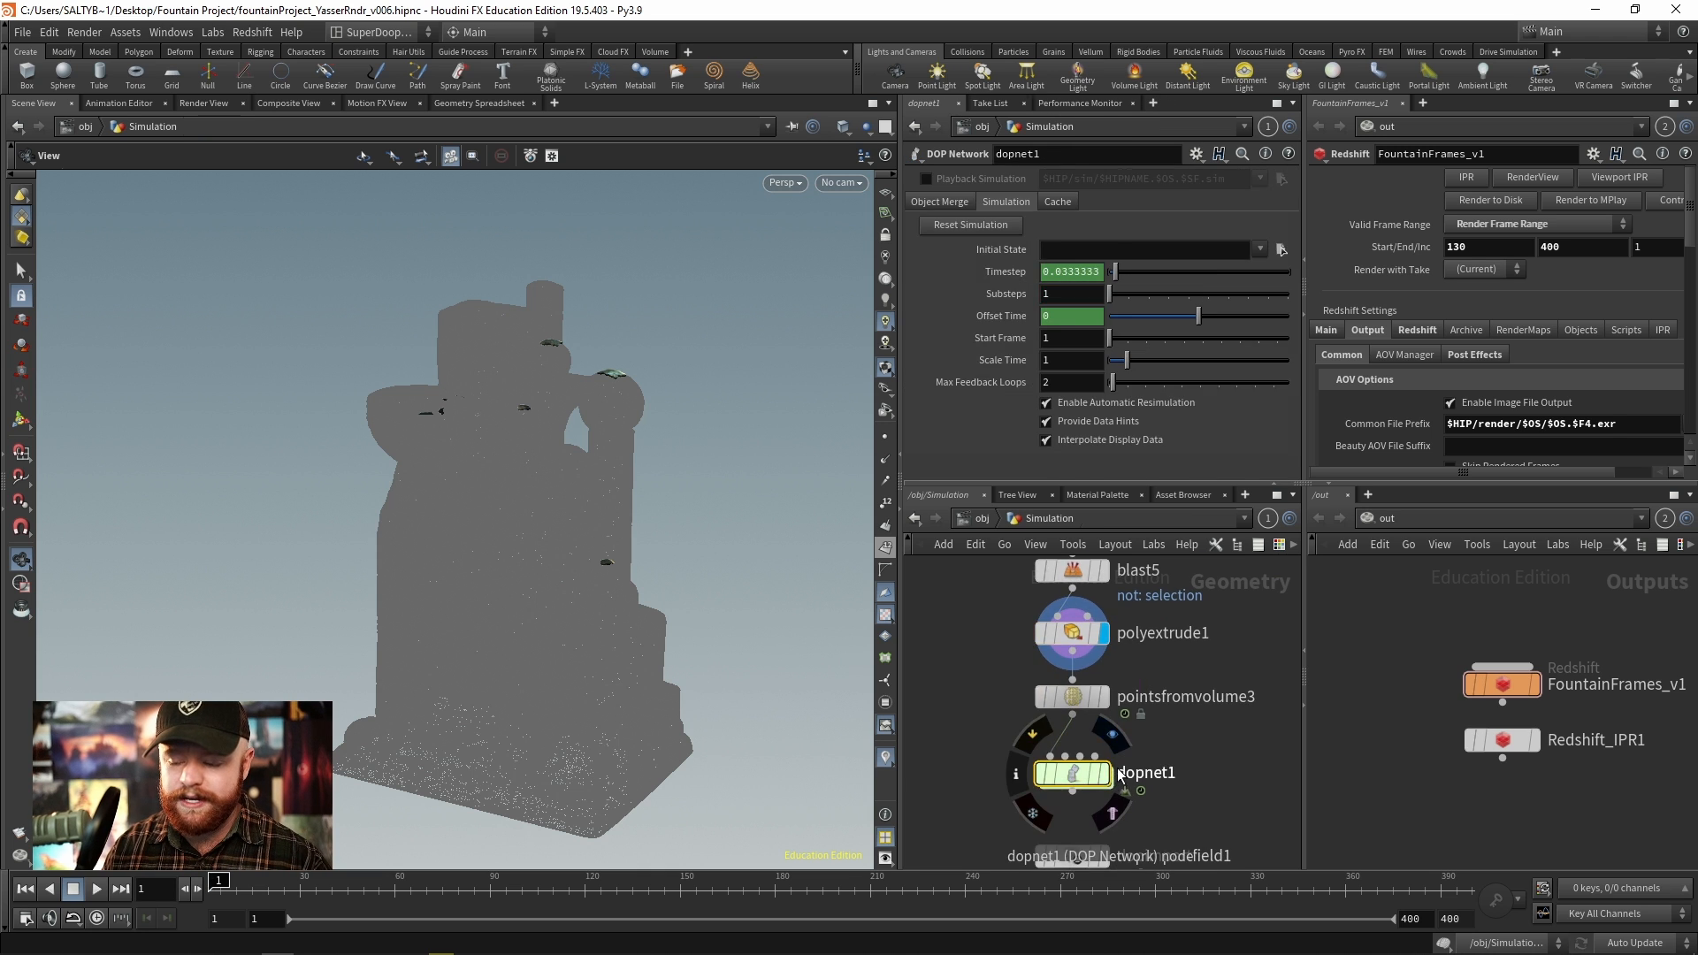
{"action": "double_click", "coordinate": [1072, 775]}
{"action": "left_click", "coordinate": [854, 183]}
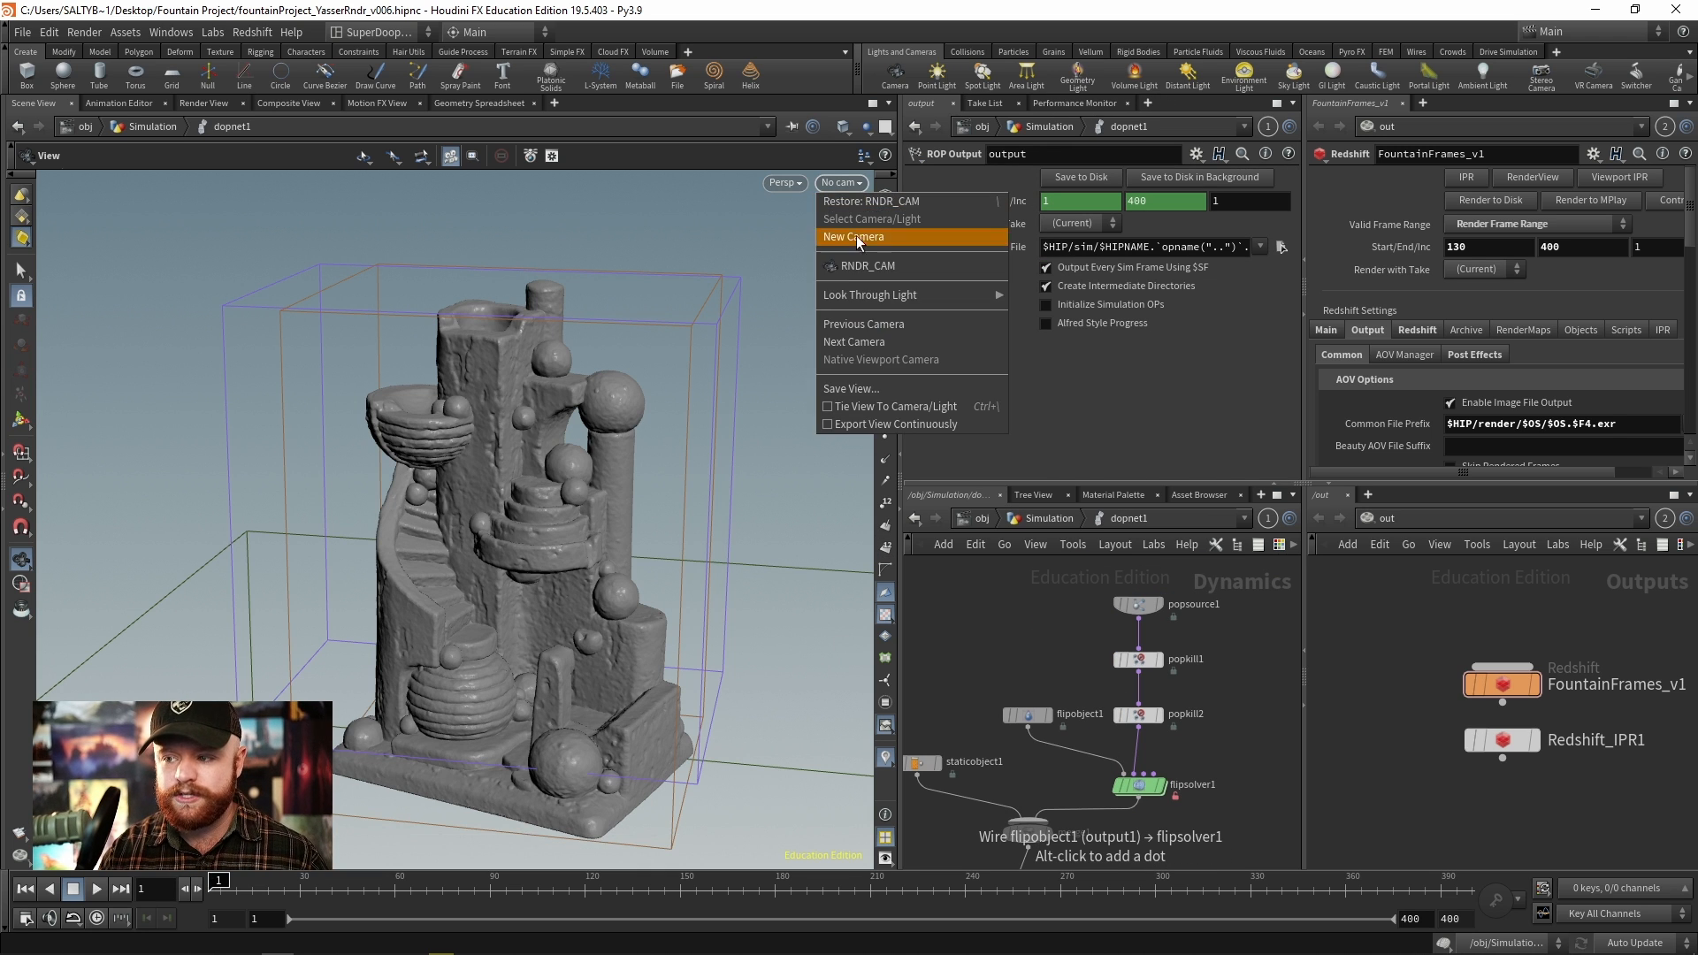
{"action": "left_click", "coordinate": [911, 265]}
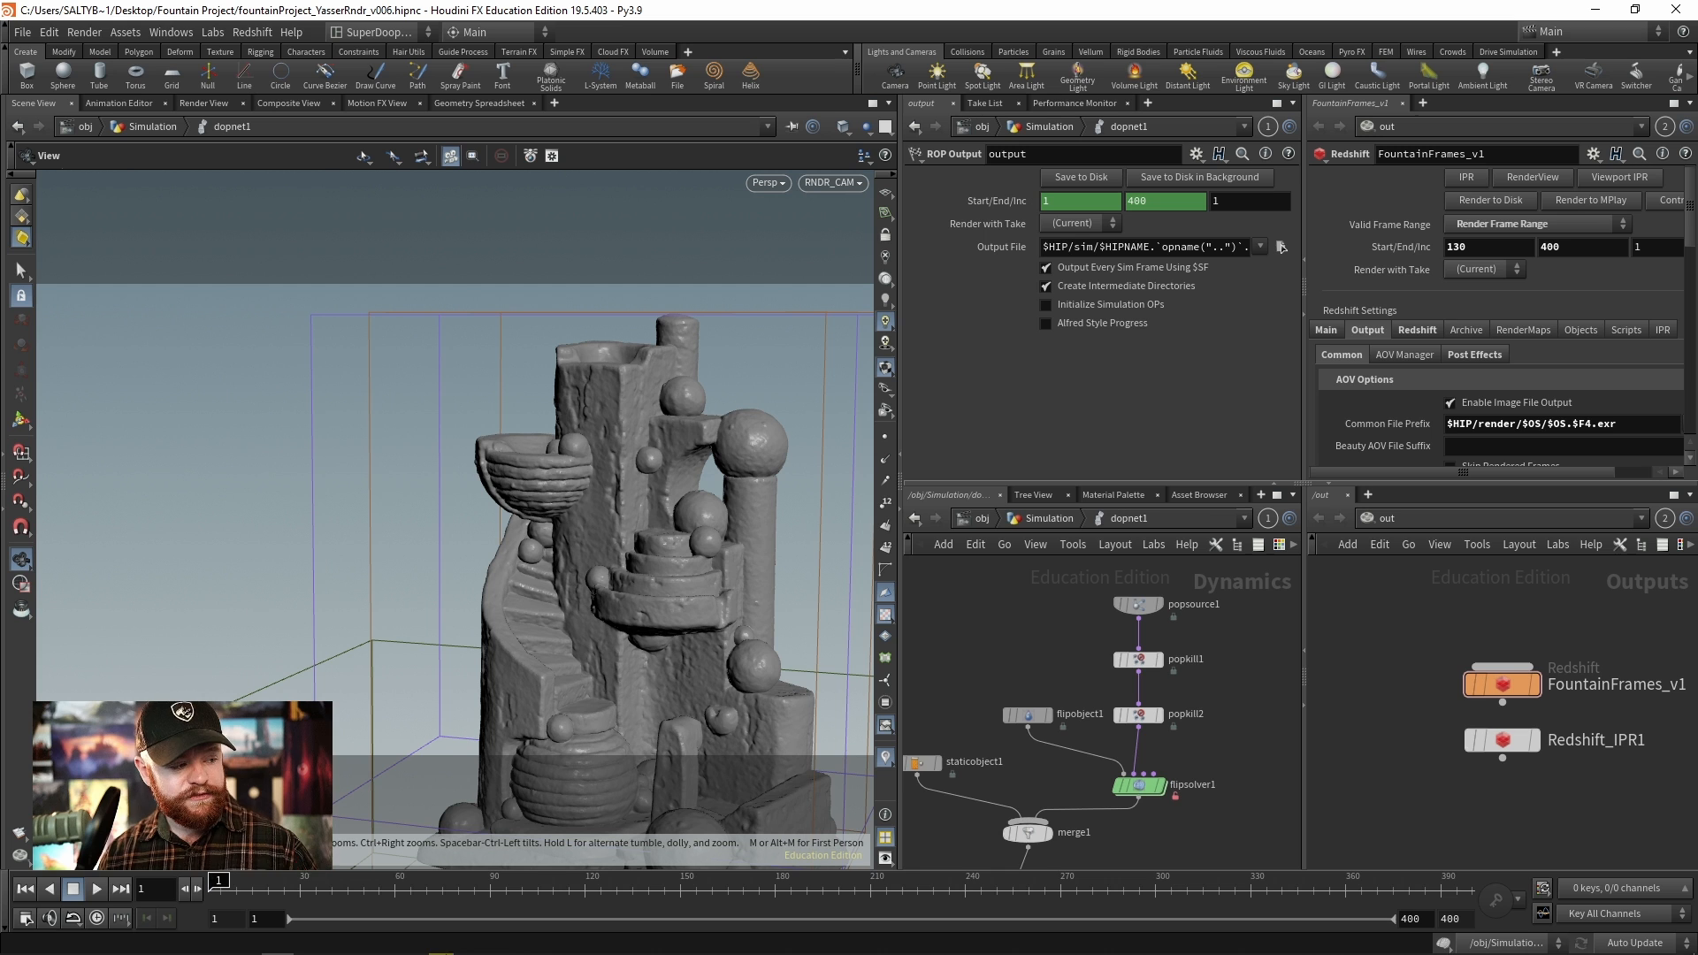
Step: Switch to MPlay, play and scrub the fountain particle flipbook to examine how the water falls, and minimize the player
{"action": "mouse_move", "coordinate": [433, 948]}
{"action": "mouse_move", "coordinate": [311, 948]}
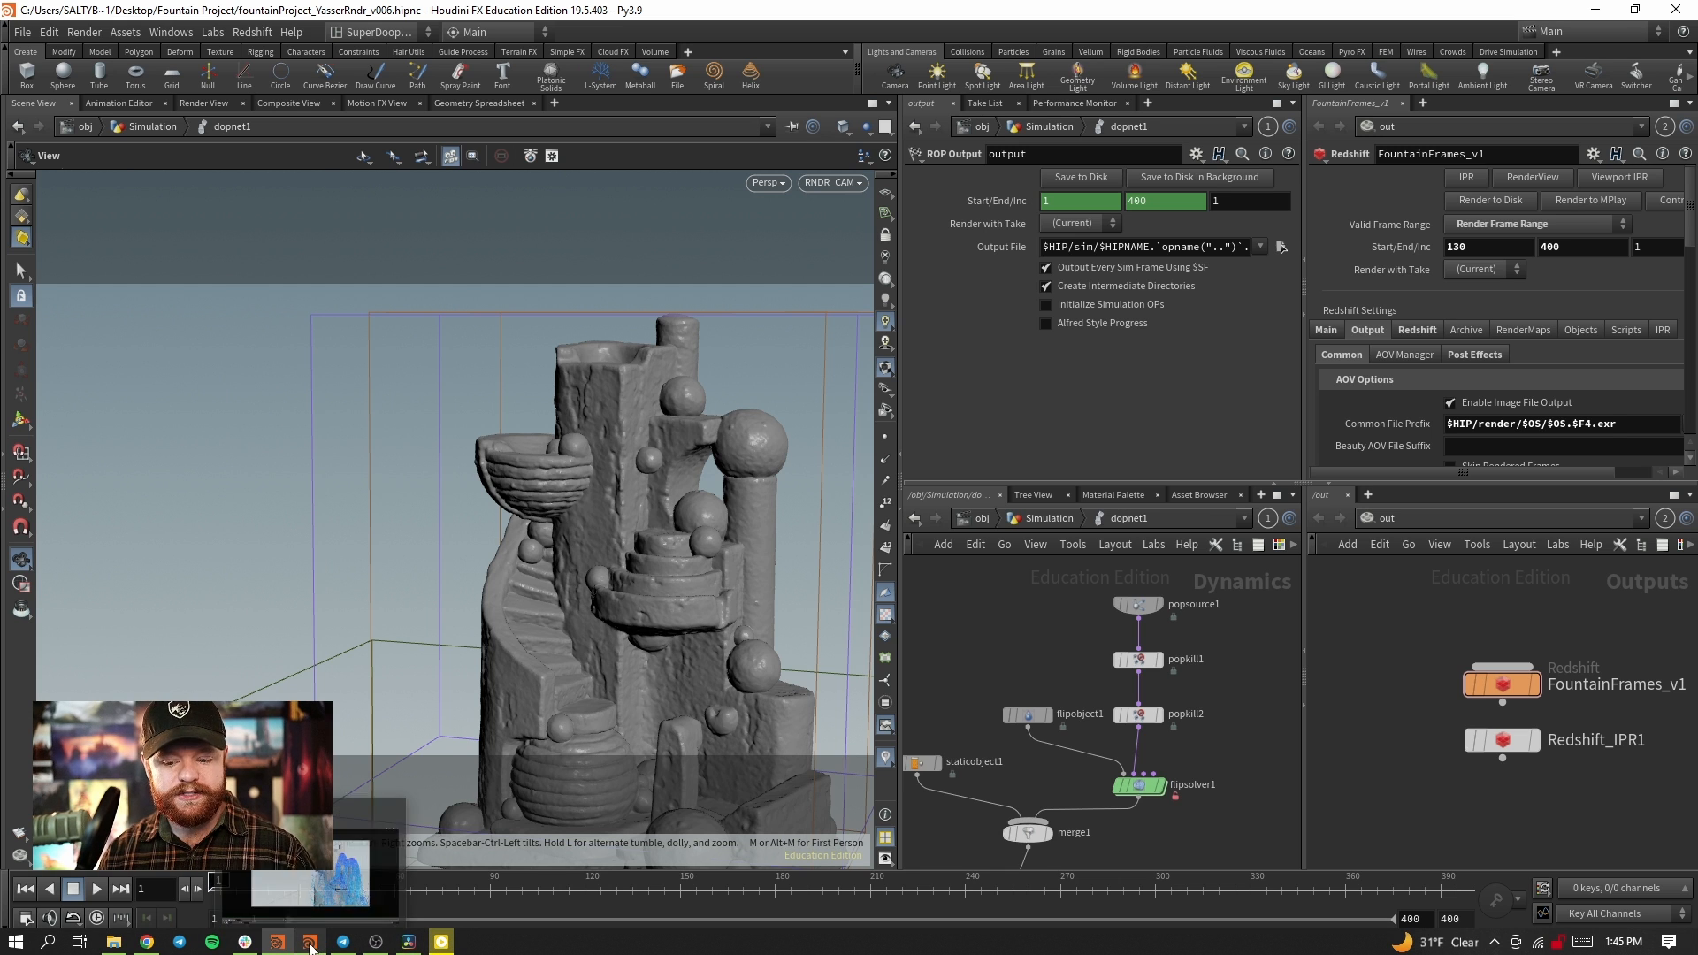
{"action": "left_click", "coordinate": [311, 860]}
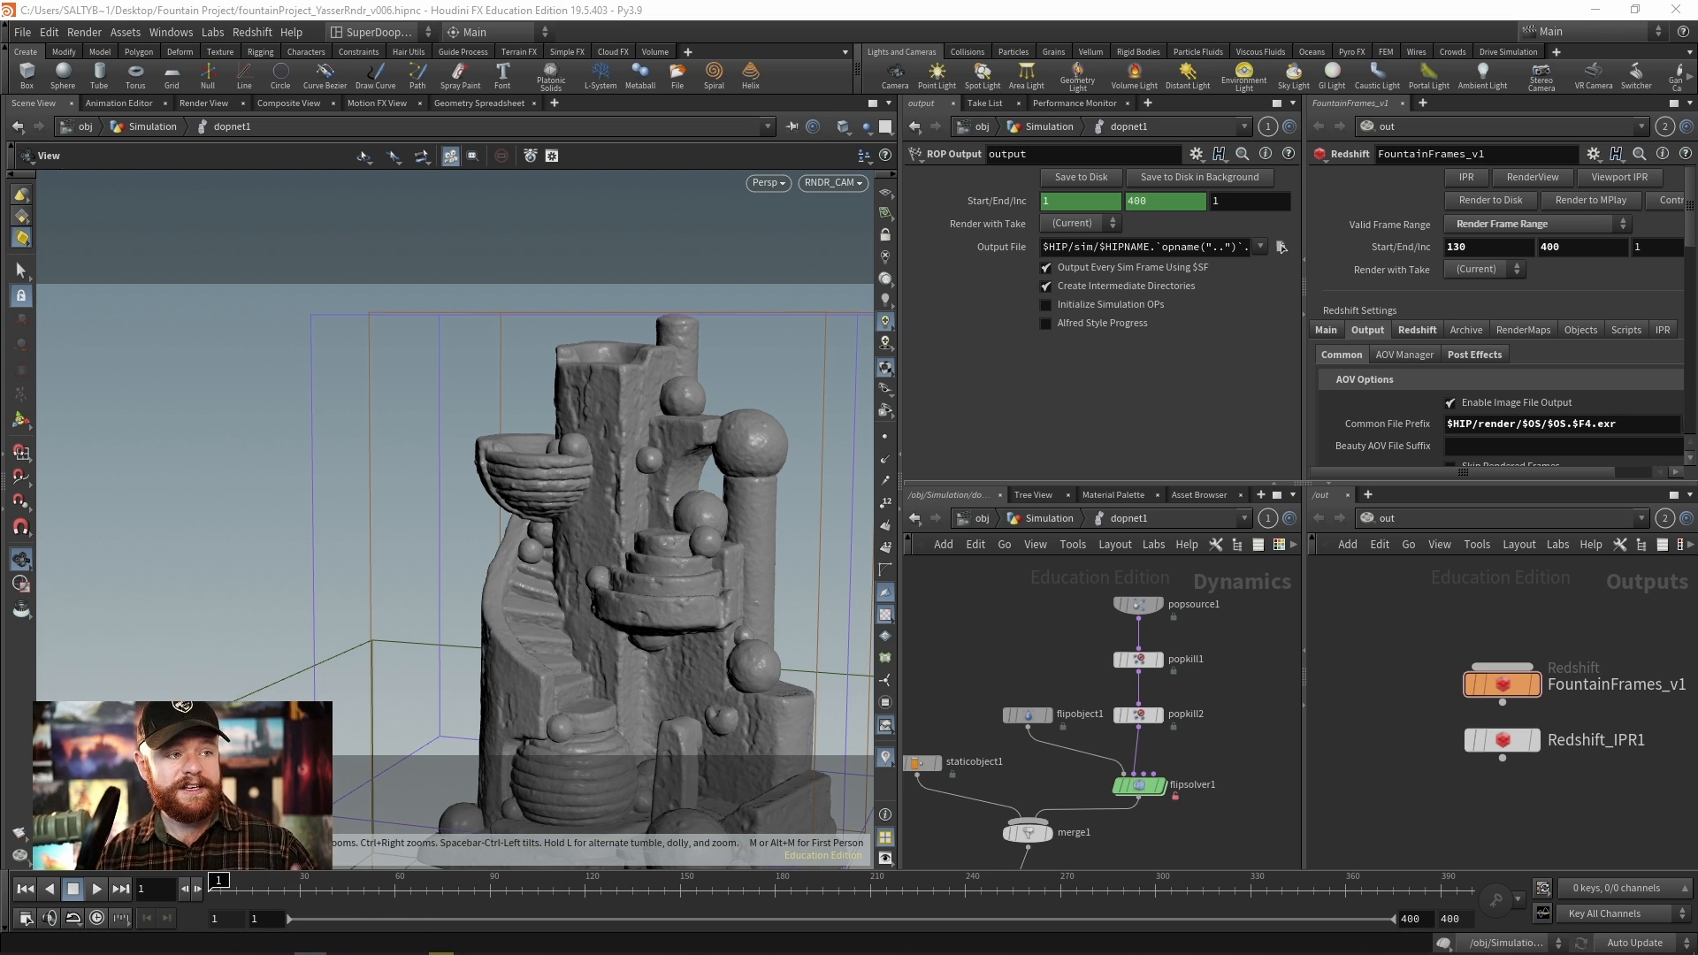
{"action": "left_click_drag", "start_coordinate": [0, 52], "coordinate": [767, 2]}
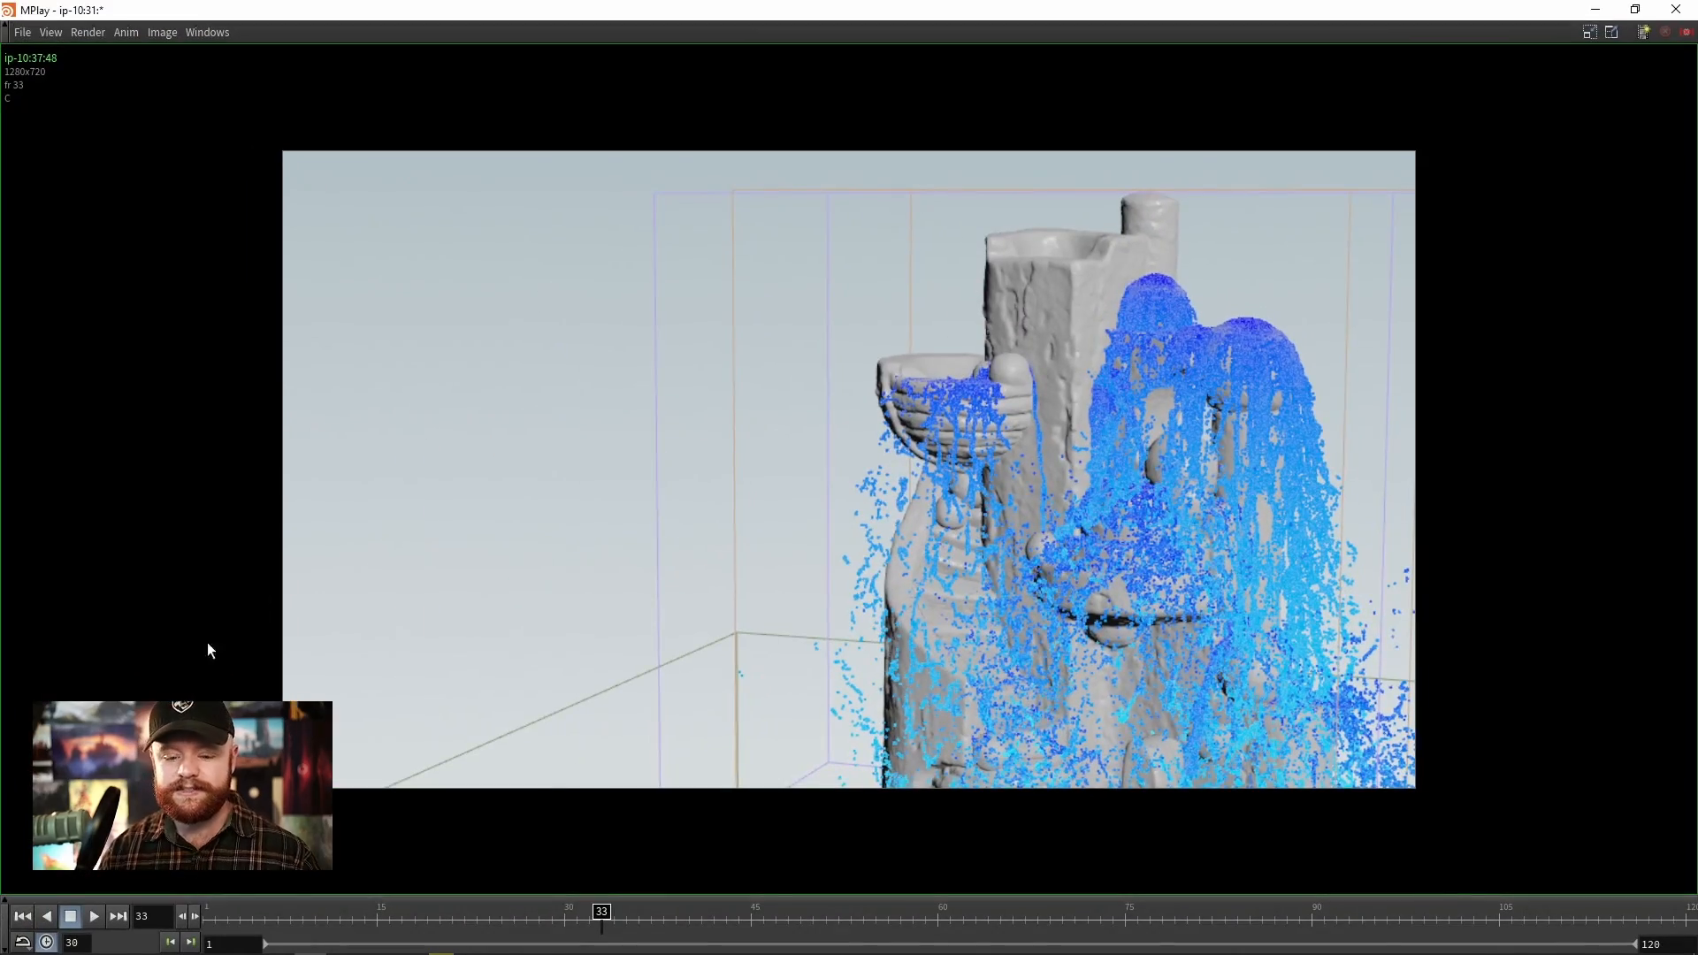
{"action": "left_click", "coordinate": [96, 916]}
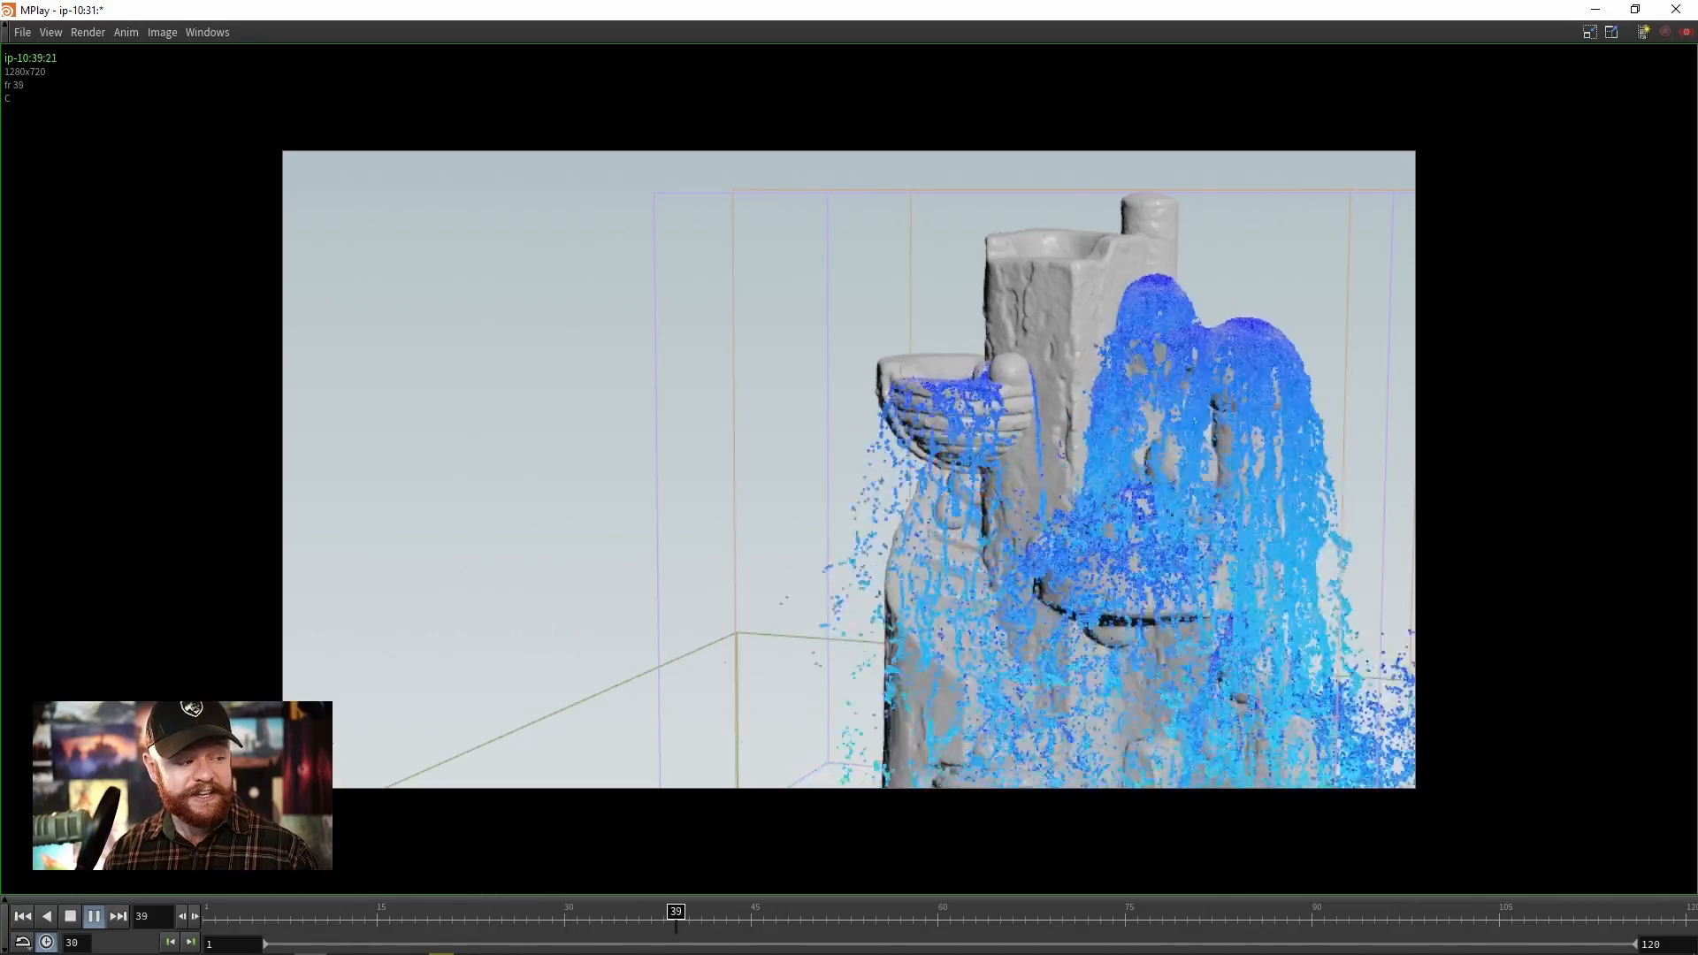
{"action": "left_click", "coordinate": [71, 914]}
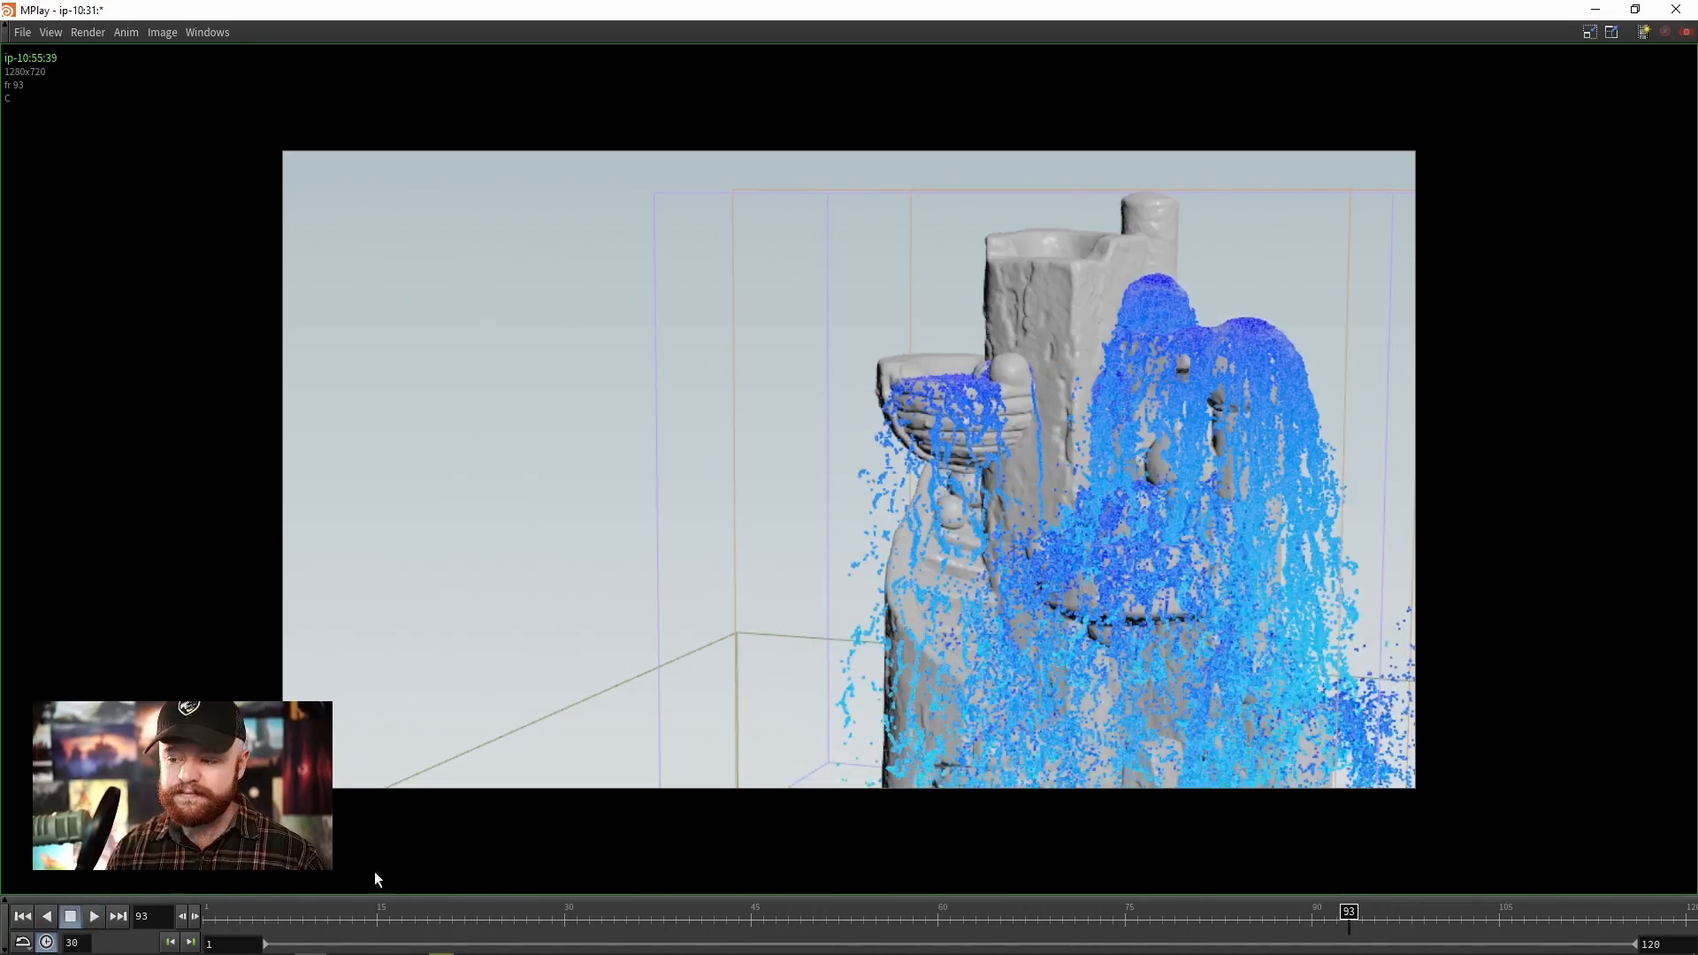
{"action": "mouse_move", "coordinate": [425, 898]}
{"action": "left_mouse_down"}
{"action": "mouse_move", "coordinate": [979, 868]}
{"action": "mouse_move", "coordinate": [1093, 805]}
{"action": "left_mouse_up"}
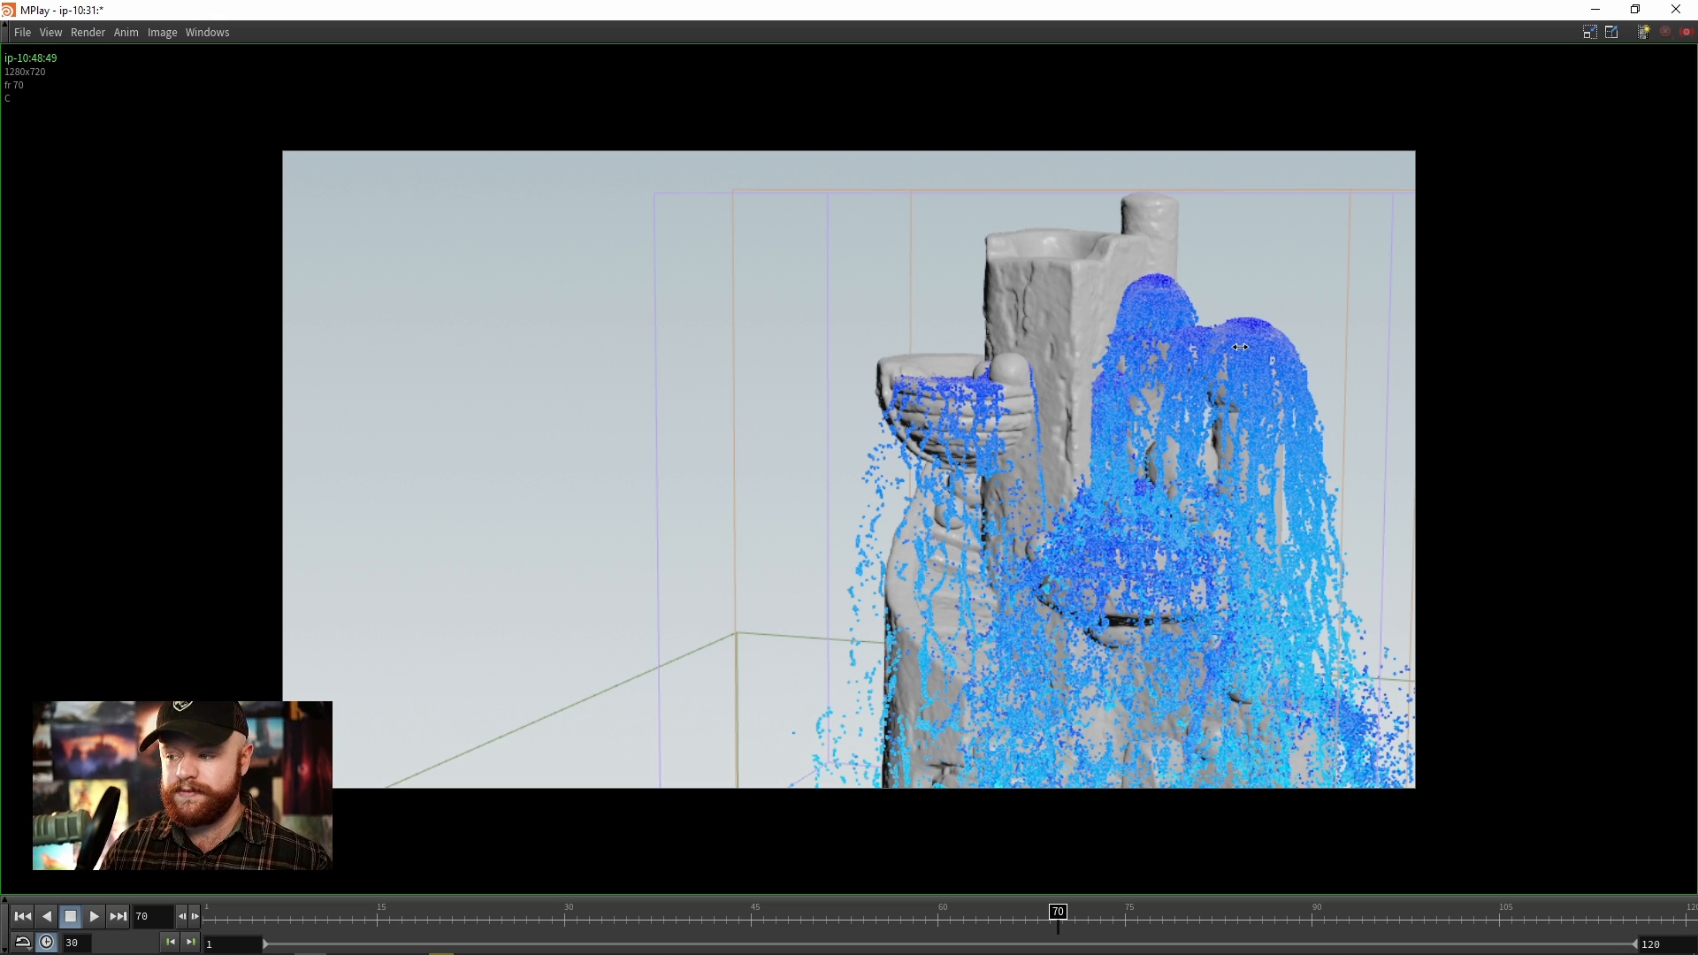
{"action": "left_click", "coordinate": [1596, 11]}
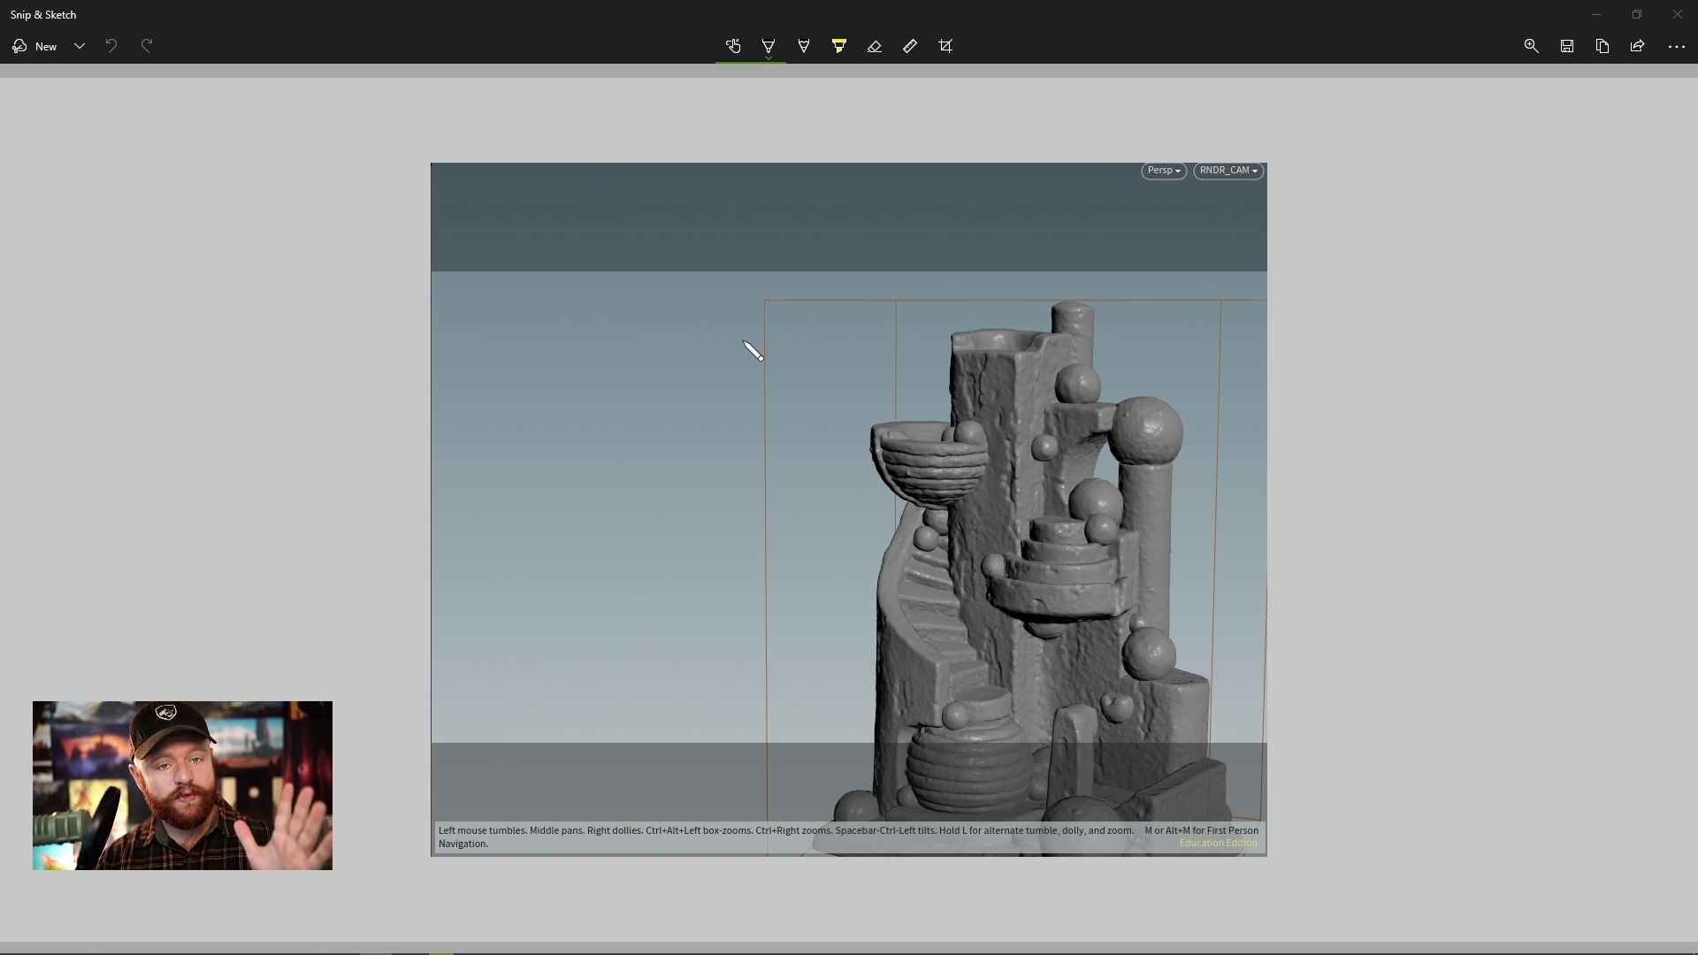
Step: Sketch particles and direction arrows around the bowl, column and lower tiers on the fountain screenshot, correcting stray strokes
{"action": "left_click", "coordinate": [686, 344]}
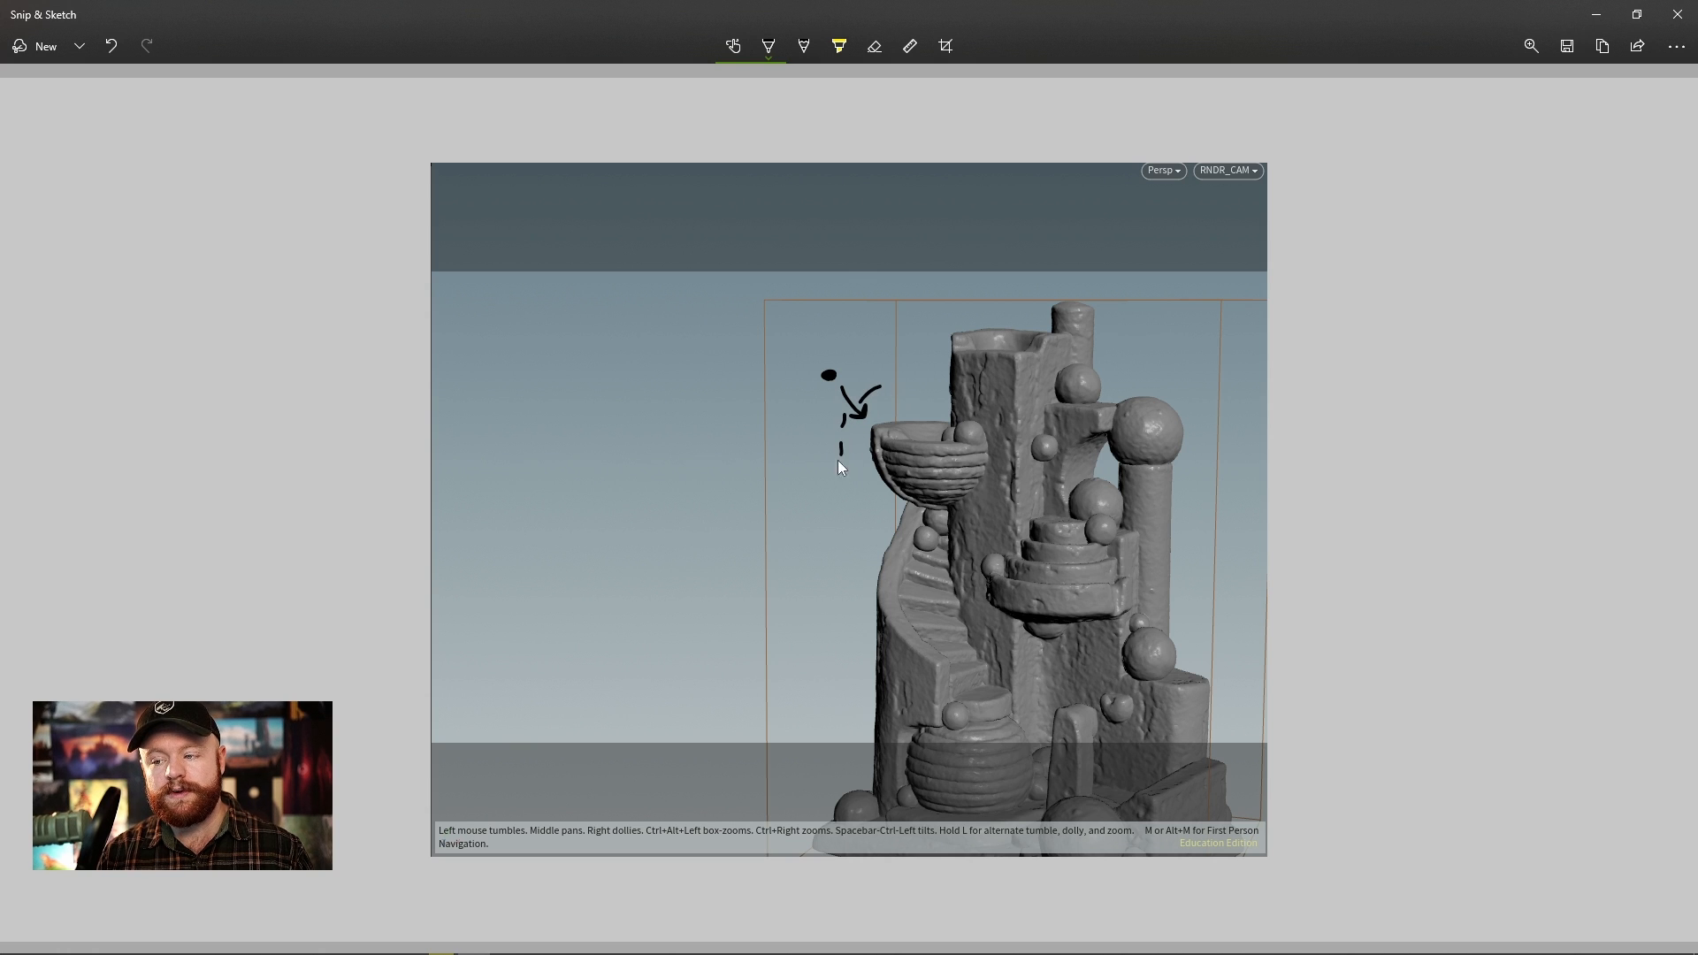
{"action": "left_click", "coordinate": [875, 49]}
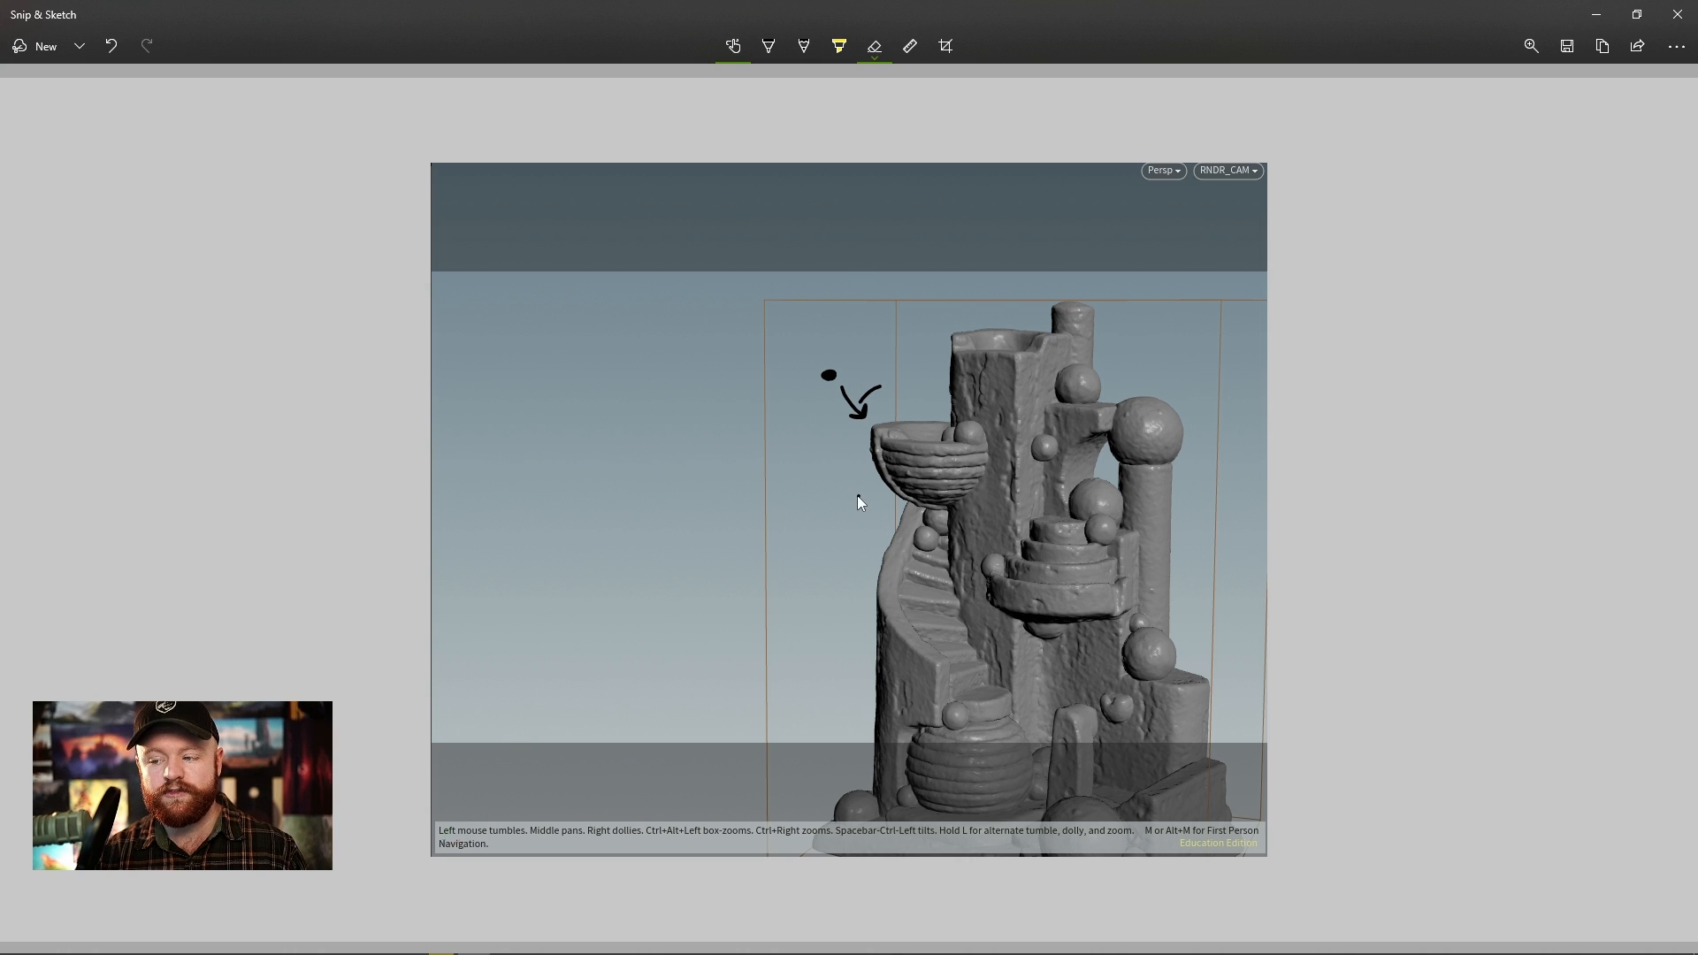
{"action": "left_click", "coordinate": [769, 46]}
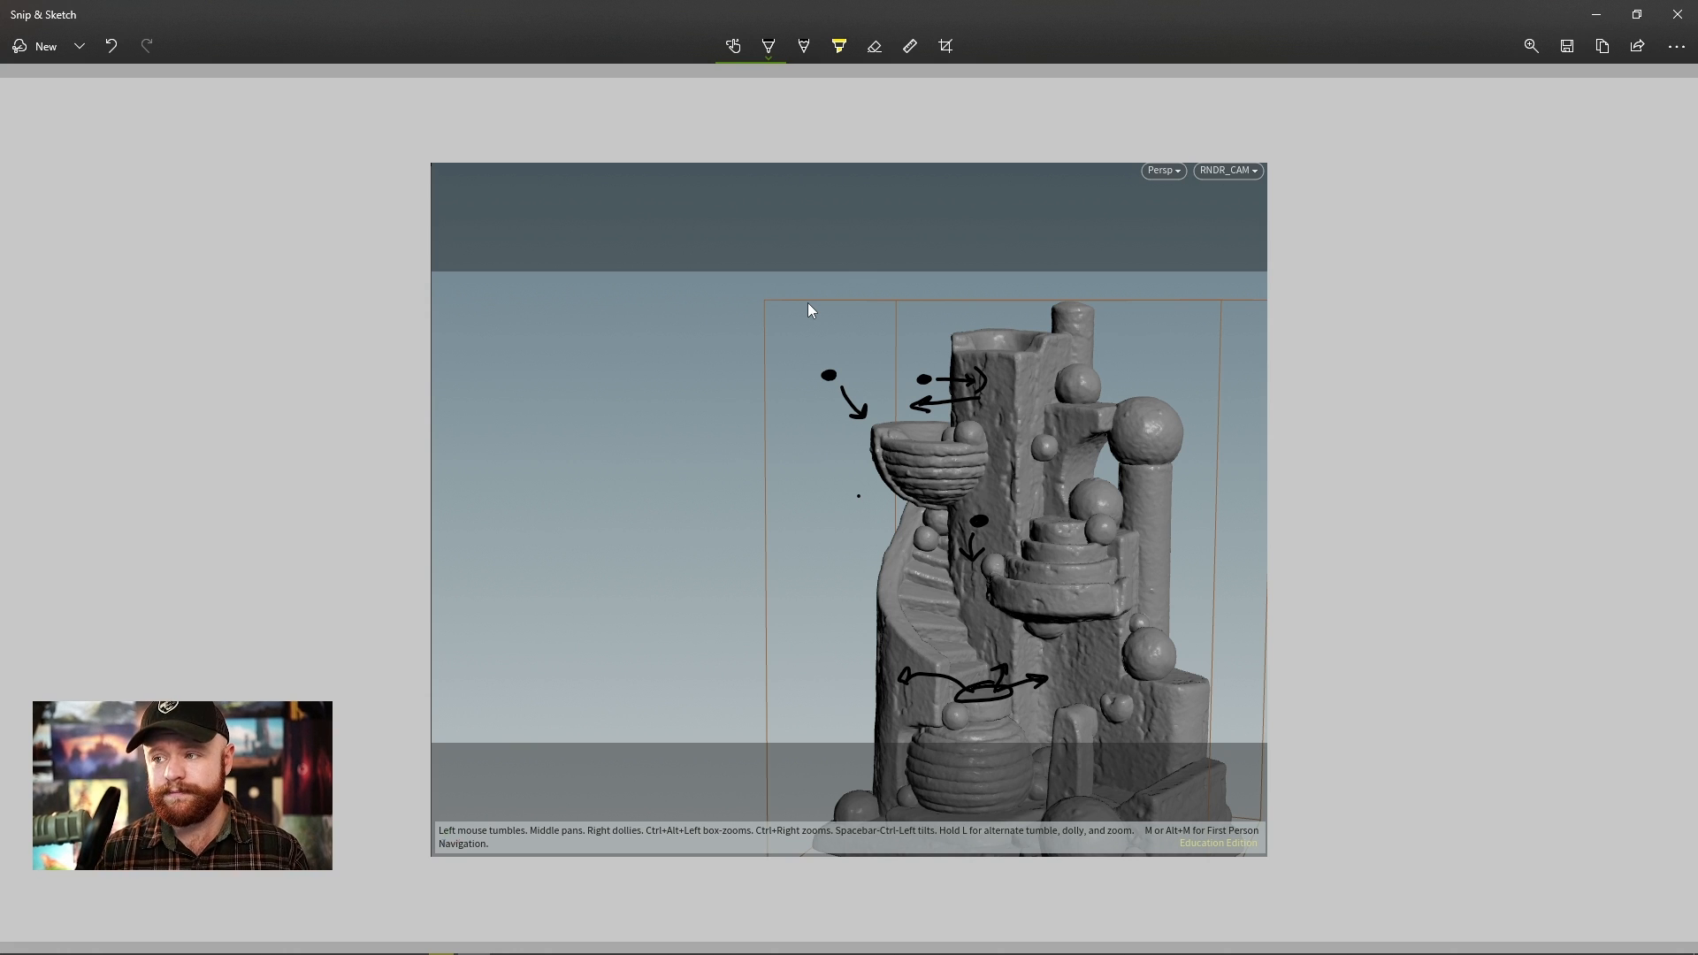
Step: Erase the sketched particles and arrows from the fountain screenshot and return to Houdini
{"action": "left_click", "coordinate": [873, 55]}
{"action": "left_click_drag", "start_coordinate": [880, 387], "coordinate": [854, 409]}
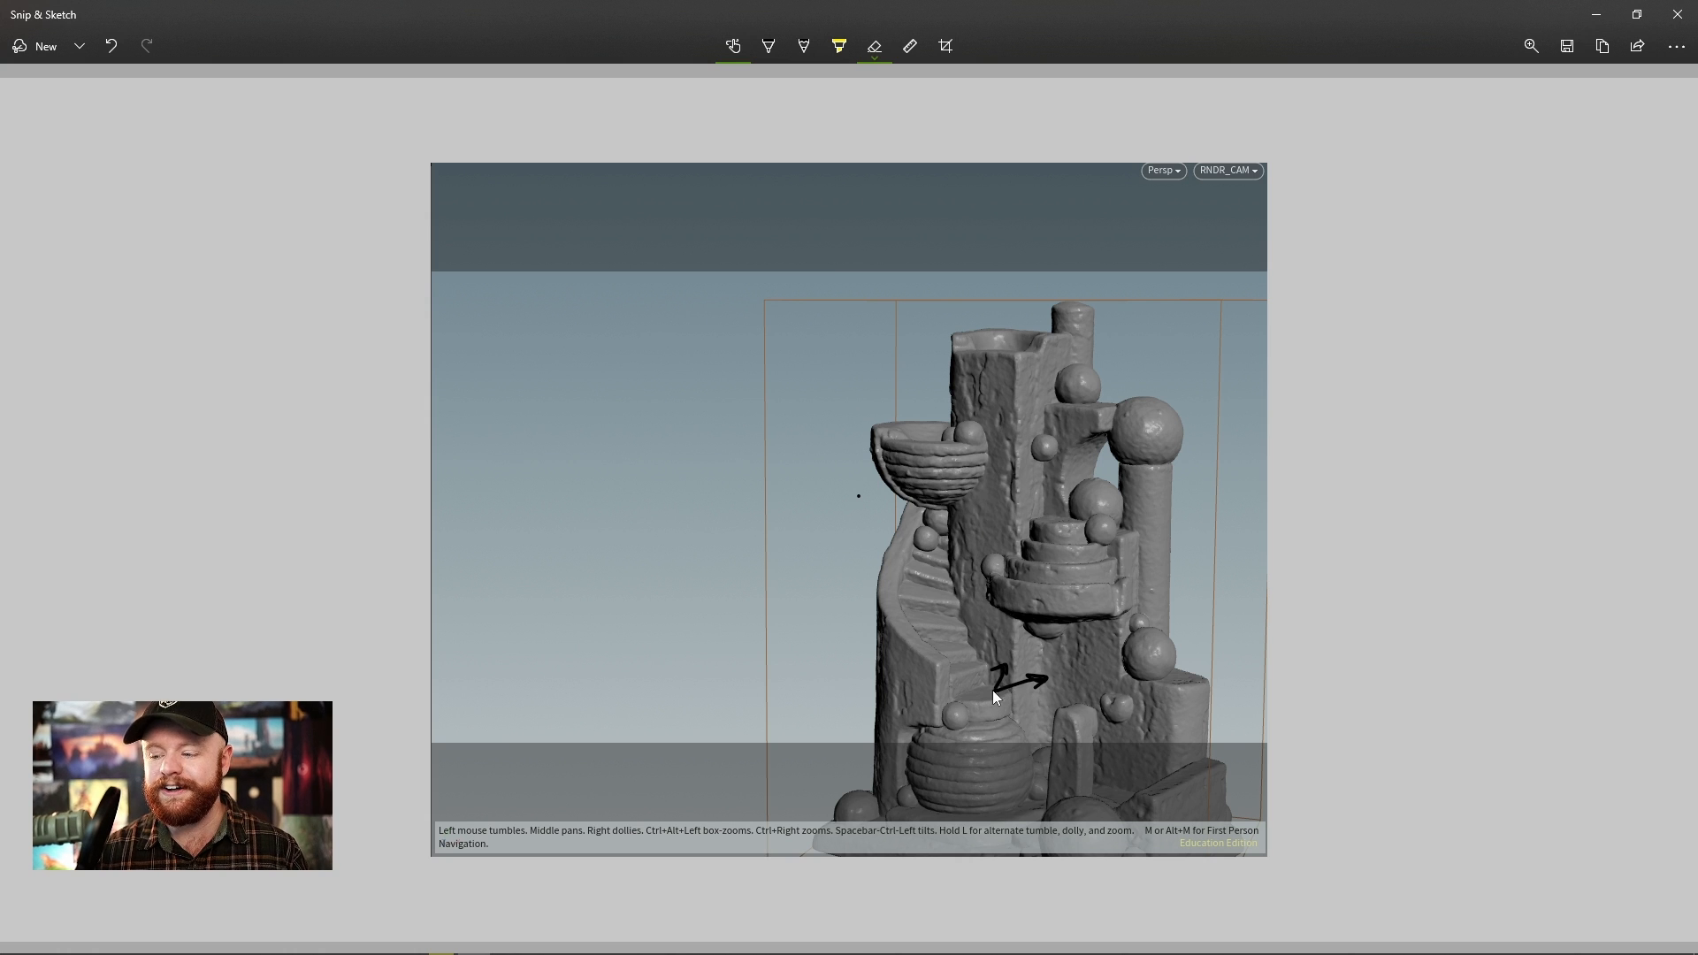
{"action": "left_click", "coordinate": [1597, 14]}
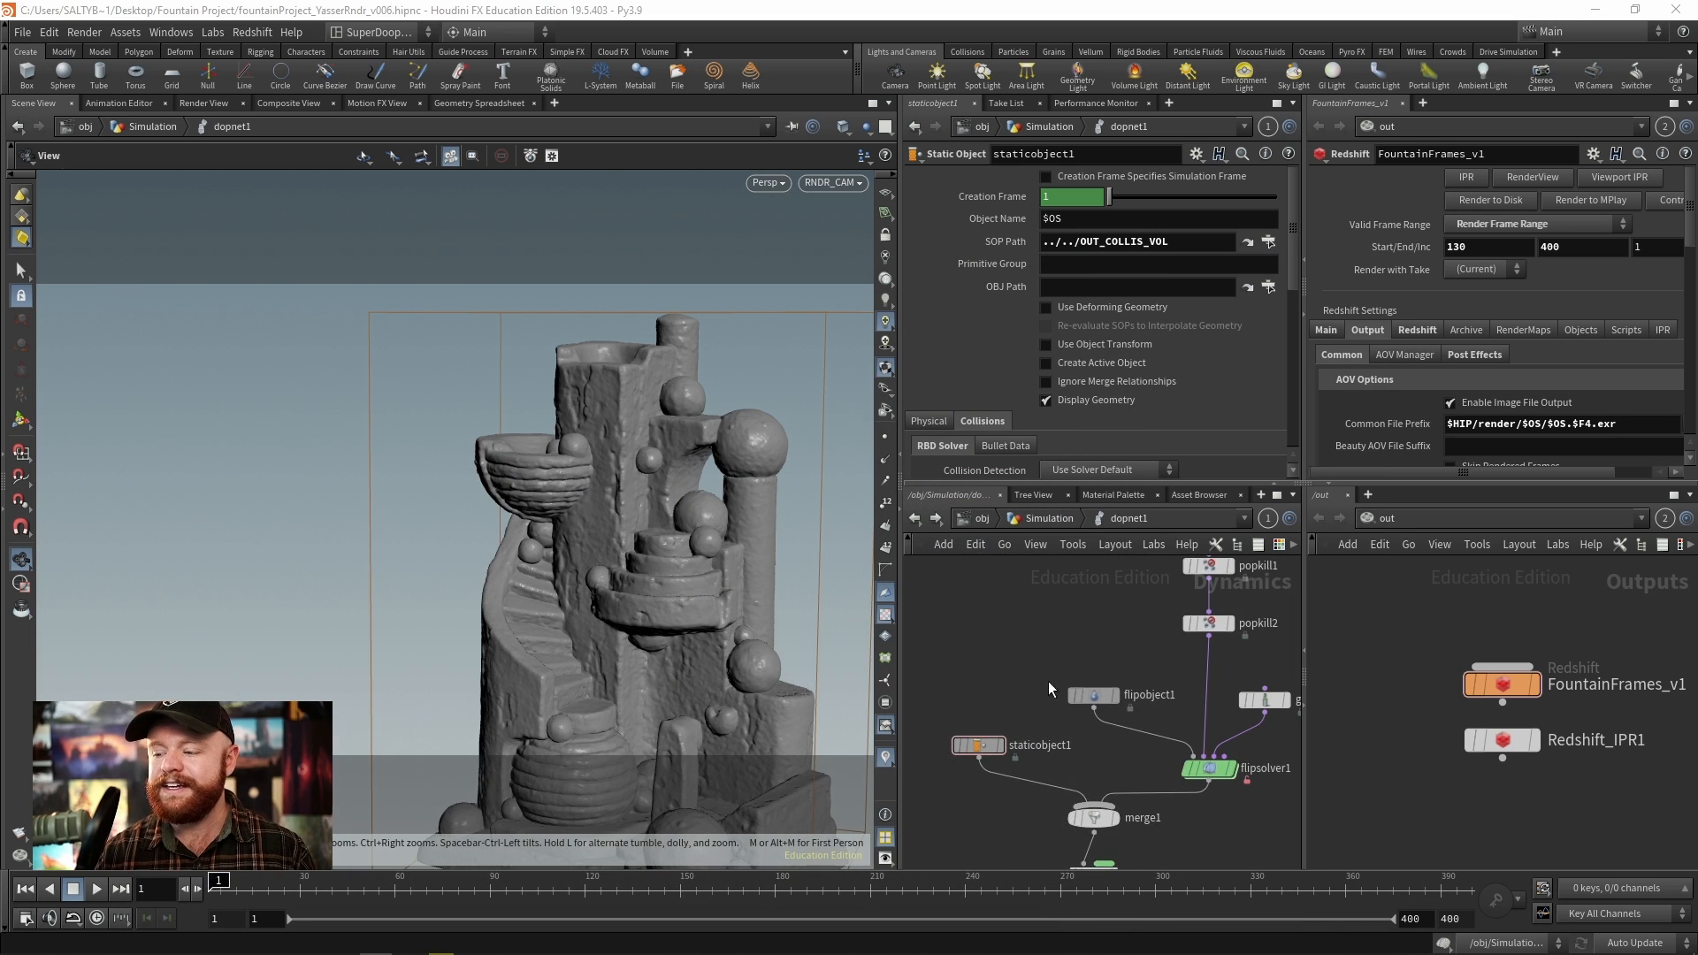
Step: Select the gasstickoncollision1 node feeding flipsolver1 to show its settings
{"action": "middle_click_drag", "start_coordinate": [980, 643], "coordinate": [951, 633]}
{"action": "scroll", "coordinate": [1190, 653], "scroll_direction": "up", "scroll_amount": 3}
{"action": "middle_click_drag", "start_coordinate": [1221, 652], "coordinate": [1132, 640]}
{"action": "scroll", "coordinate": [1126, 642], "scroll_direction": "up", "scroll_amount": 2}
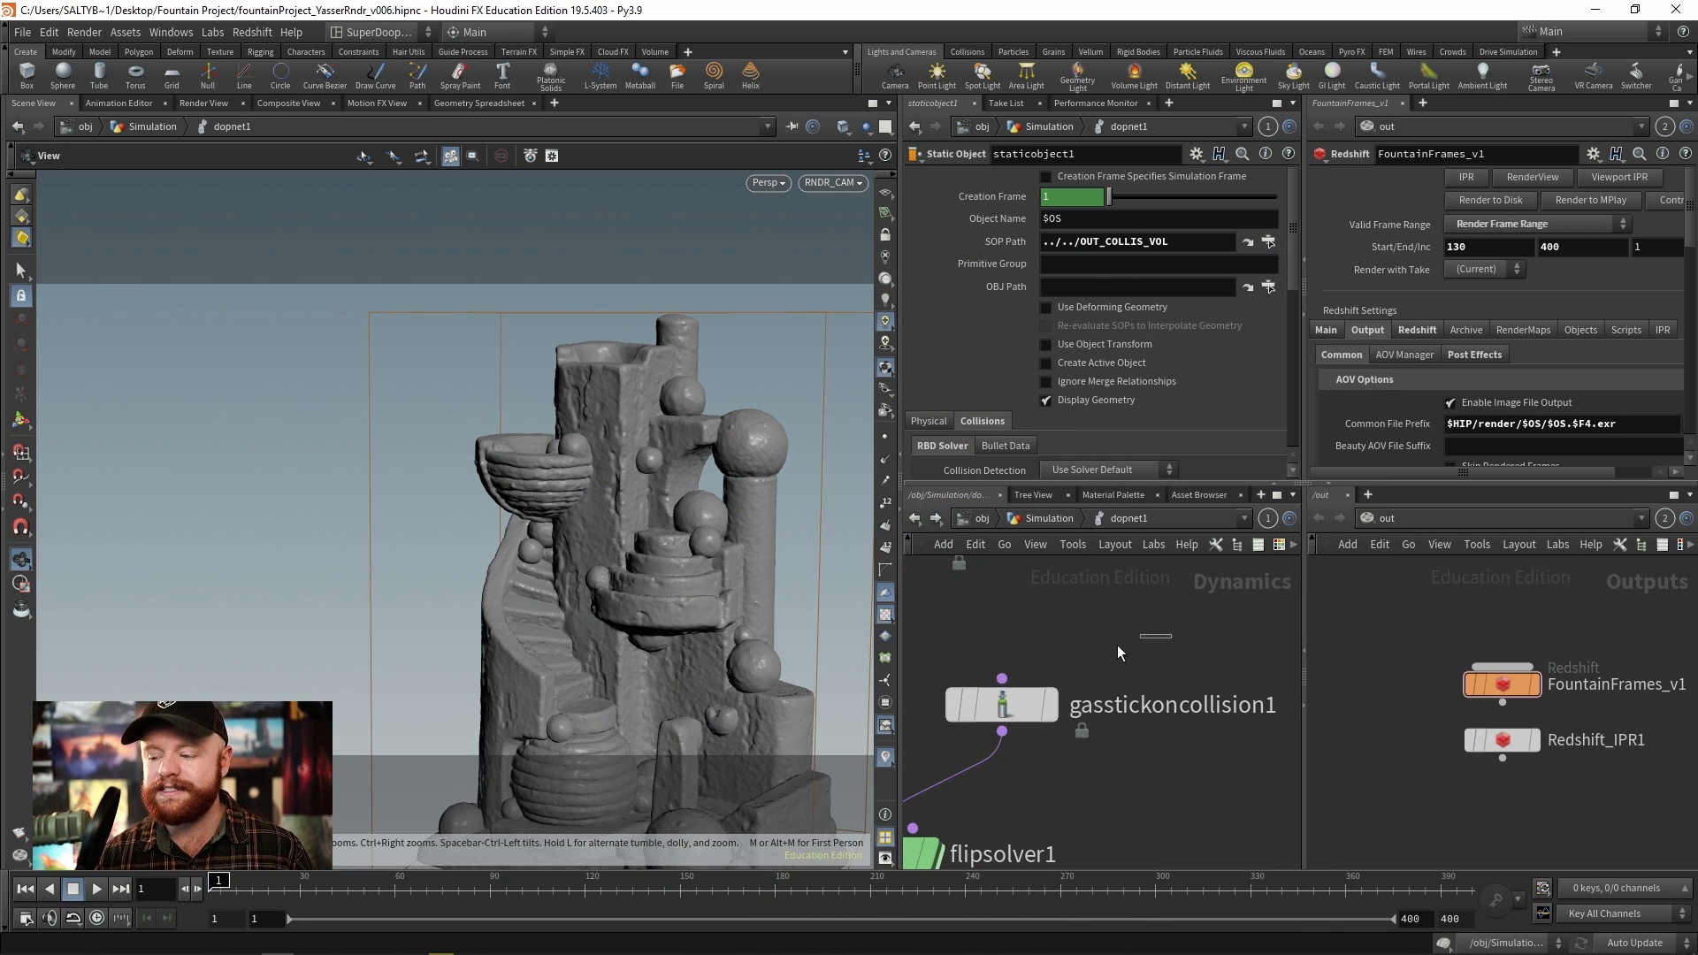
{"action": "left_click", "coordinate": [1015, 708]}
{"action": "middle_click_drag", "start_coordinate": [1051, 766], "coordinate": [1104, 759]}
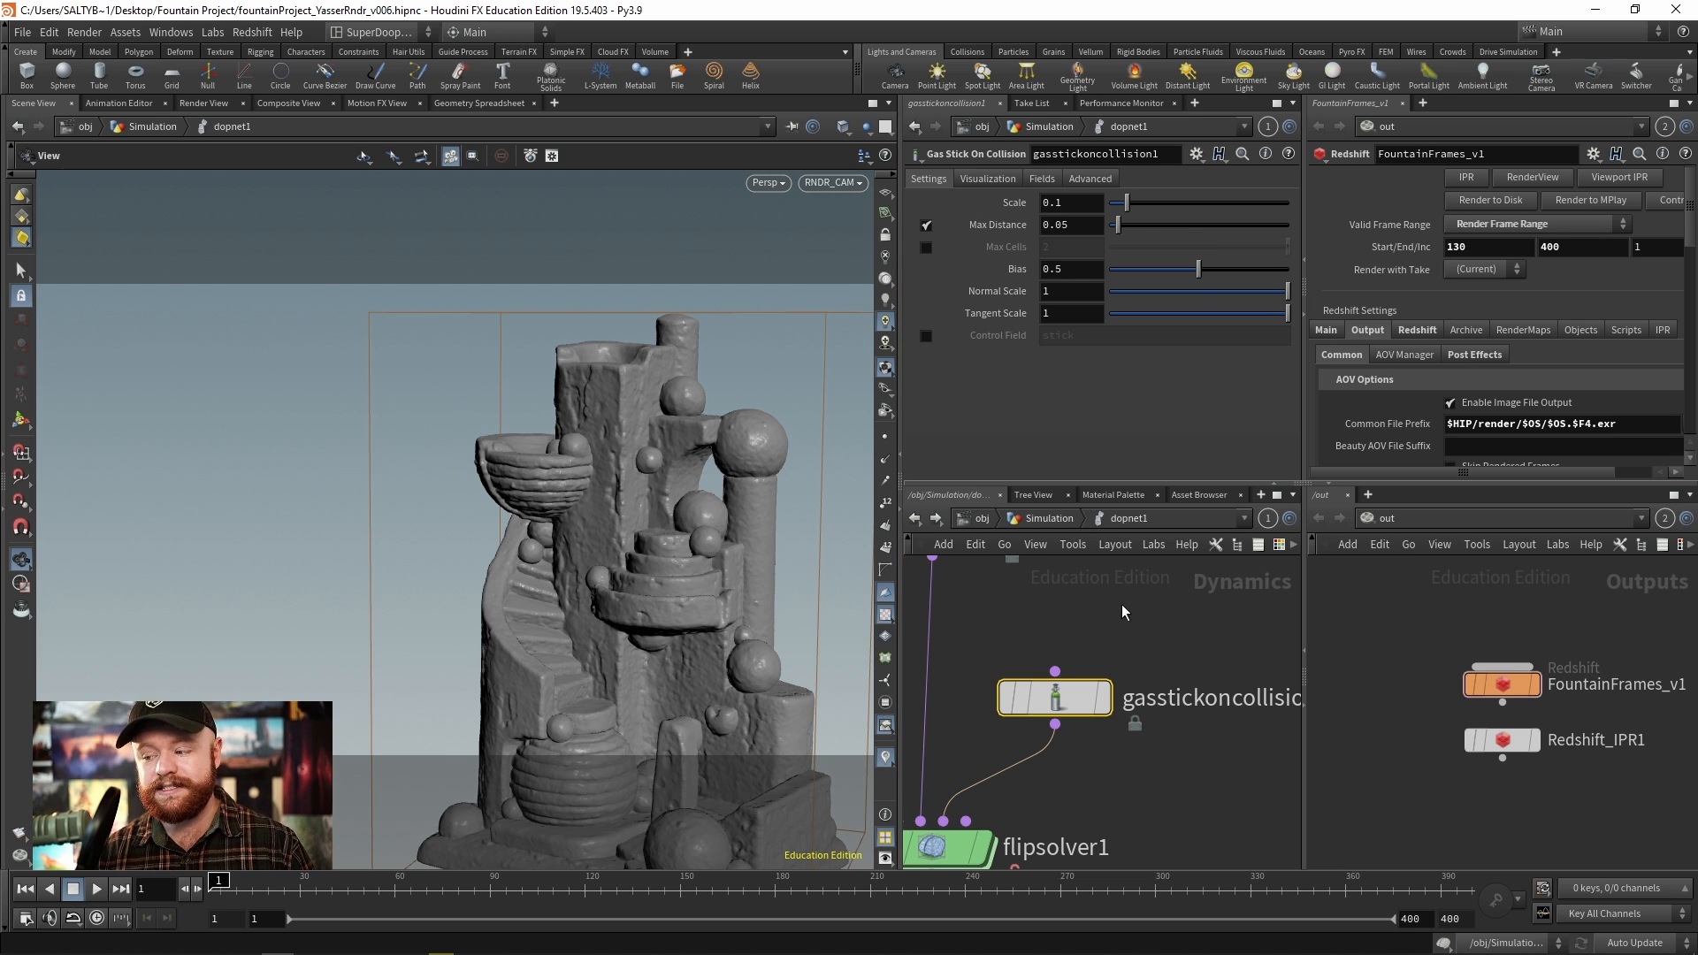
{"action": "mouse_move", "coordinate": [1122, 608]}
{"action": "middle_mouse_down"}
{"action": "mouse_move", "coordinate": [1068, 624]}
{"action": "mouse_move", "coordinate": [1095, 627]}
{"action": "middle_mouse_up"}
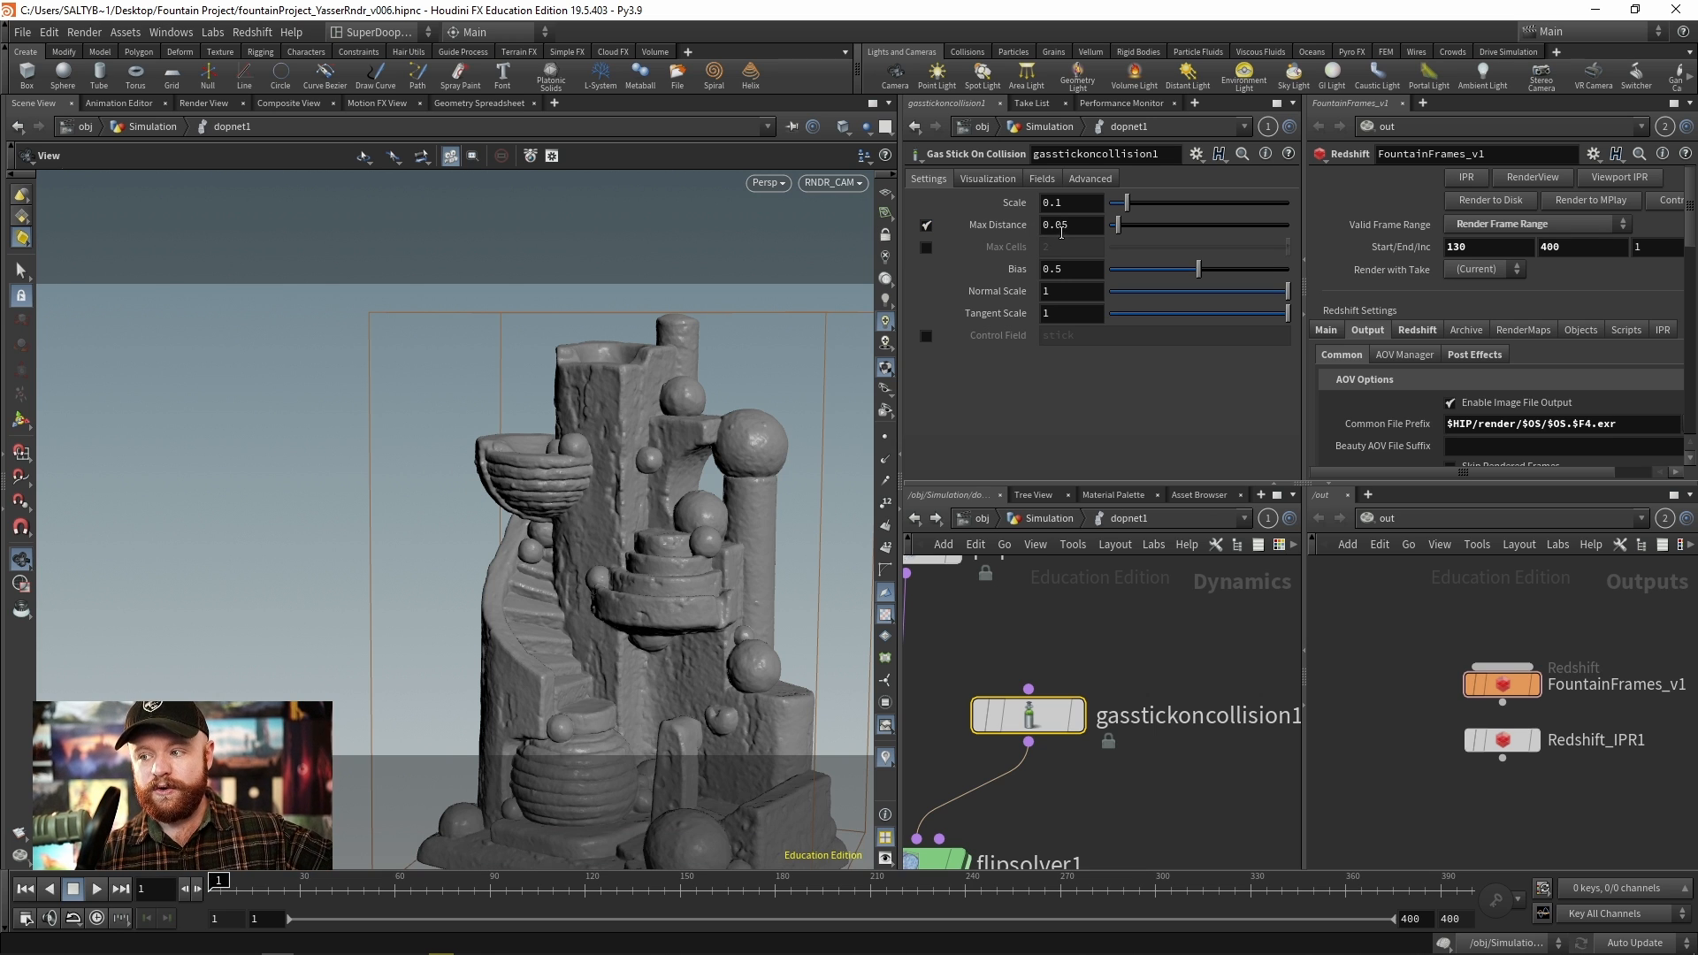
Step: Try Max Cells in place of Max Distance as the Gas Stick On Collision limit, and restore Max Distance
{"action": "double_click", "coordinate": [1066, 228]}
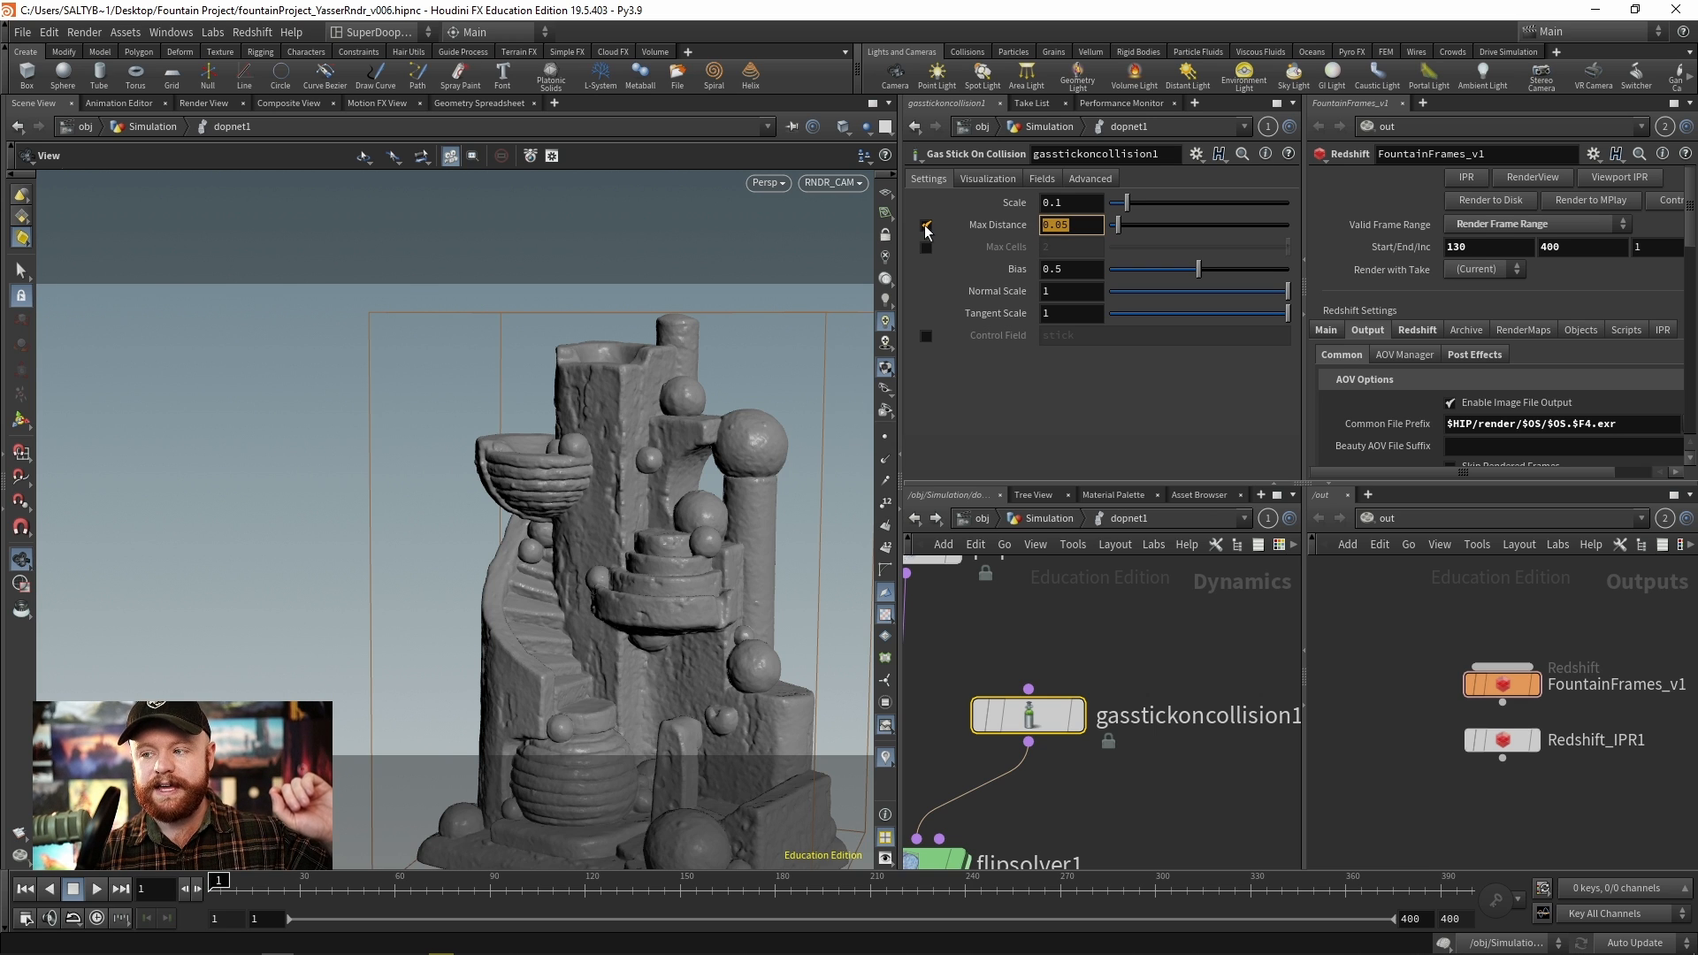
{"action": "left_click", "coordinate": [926, 227]}
{"action": "left_click", "coordinate": [926, 247]}
{"action": "left_click_drag", "start_coordinate": [1055, 249], "coordinate": [1015, 249]}
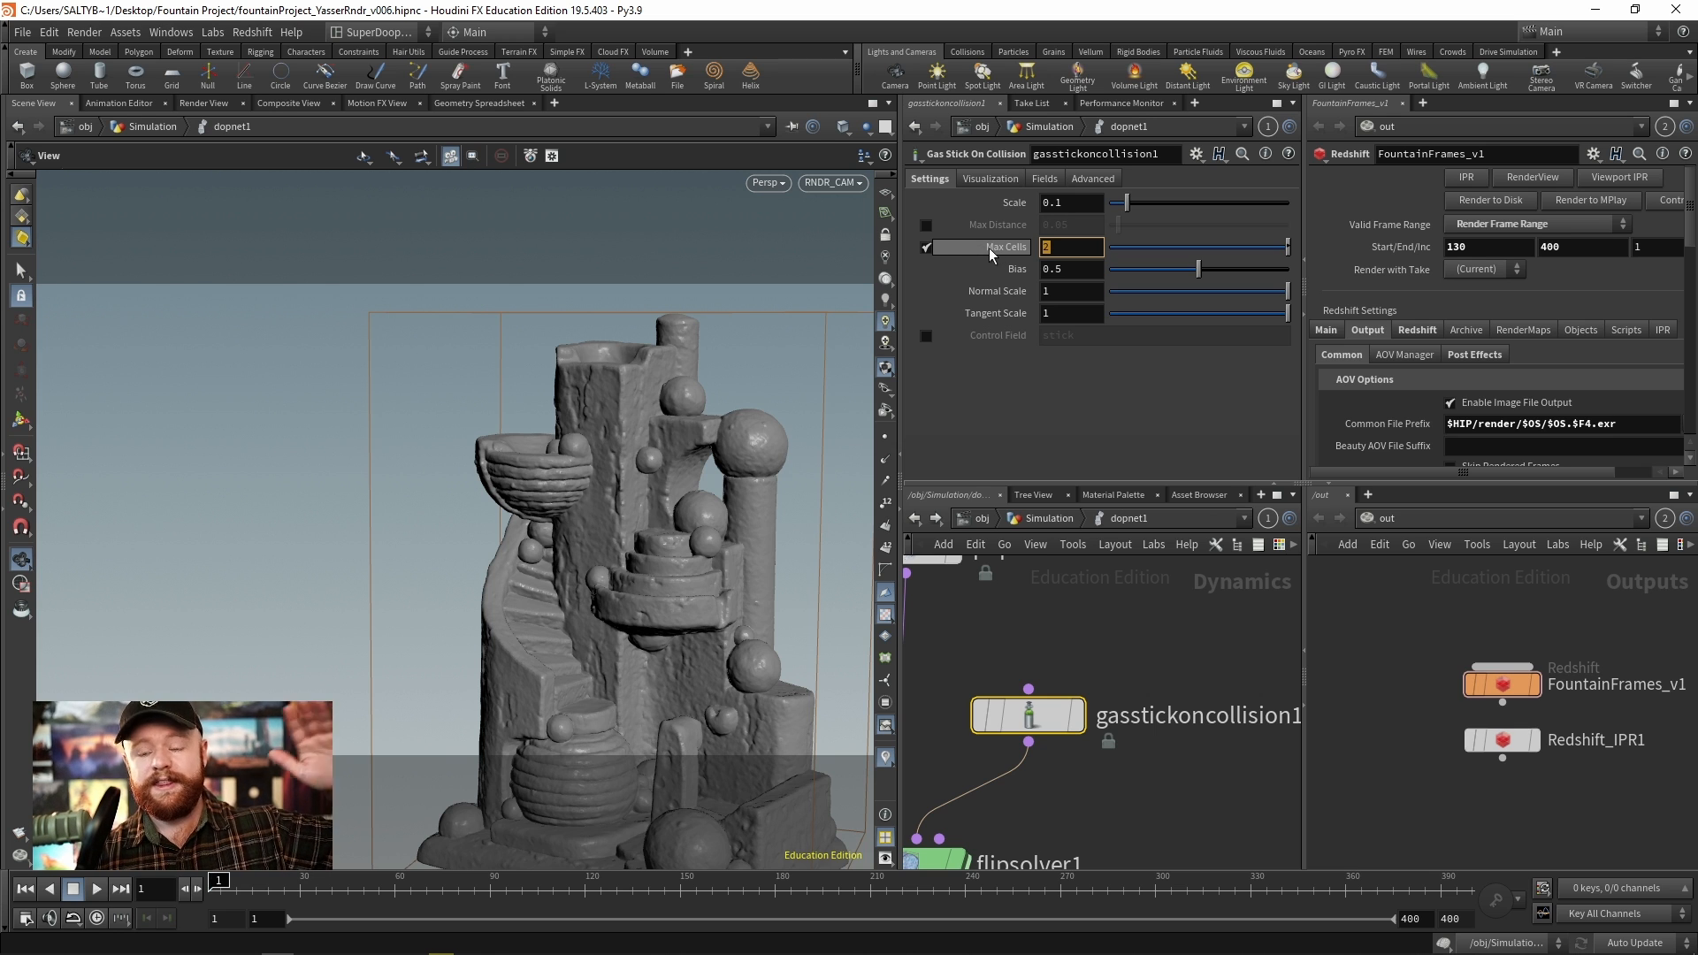
{"action": "left_click", "coordinate": [933, 248]}
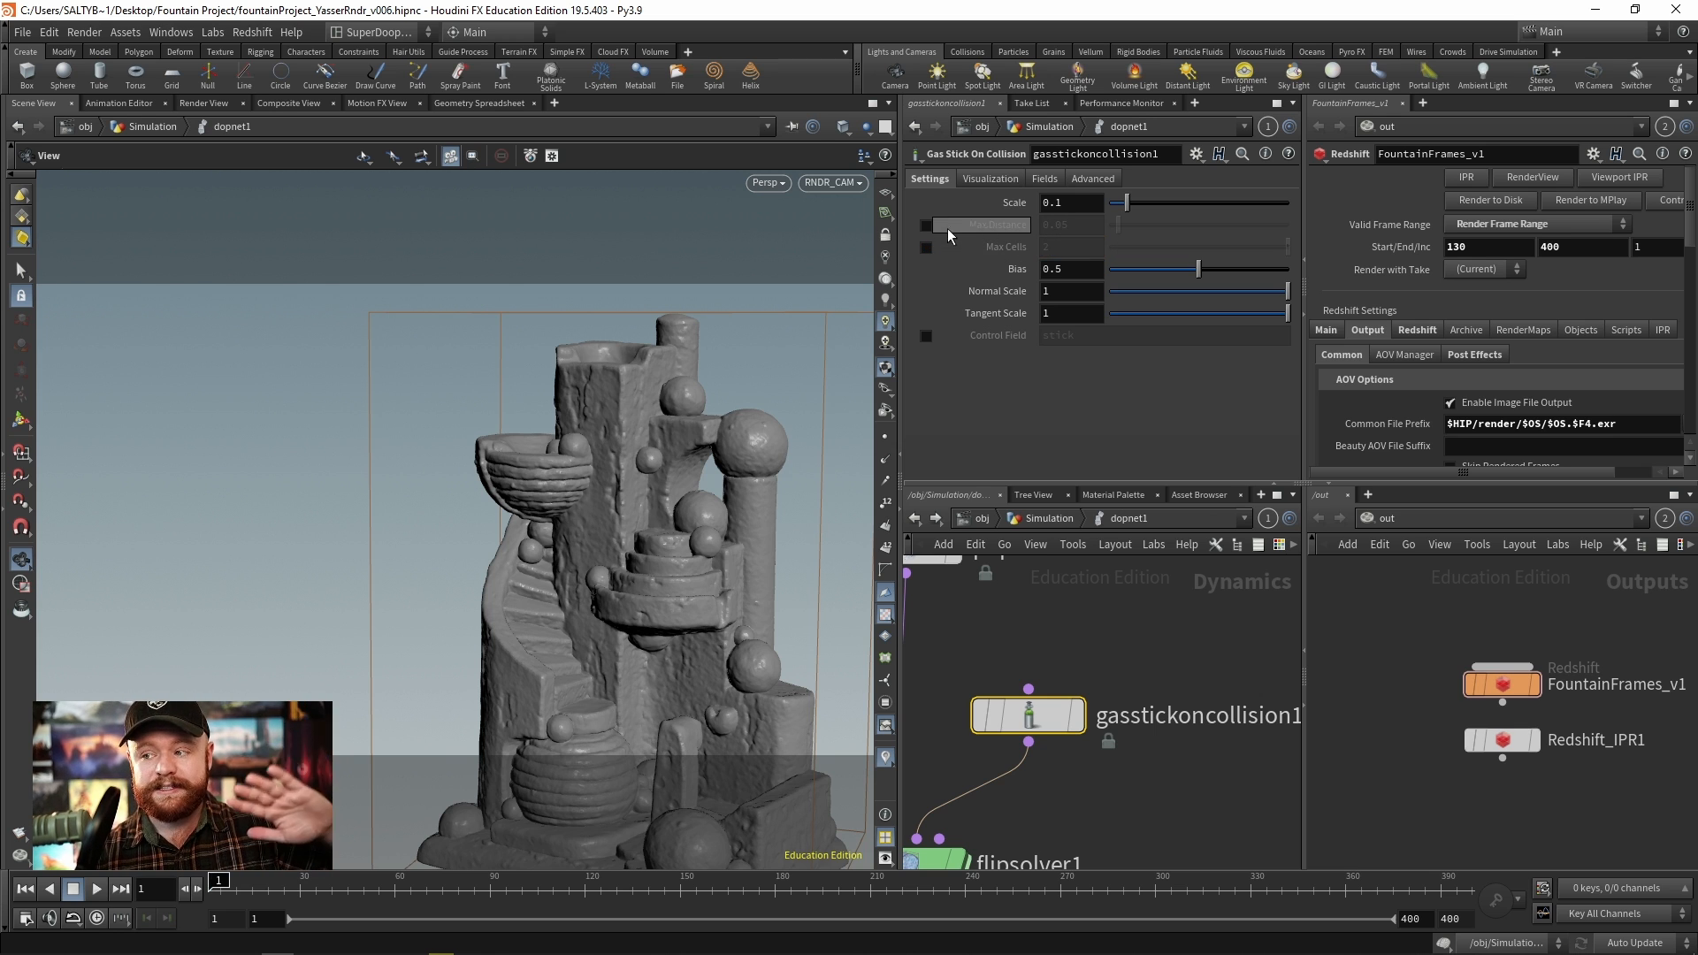
{"action": "left_click", "coordinate": [927, 225]}
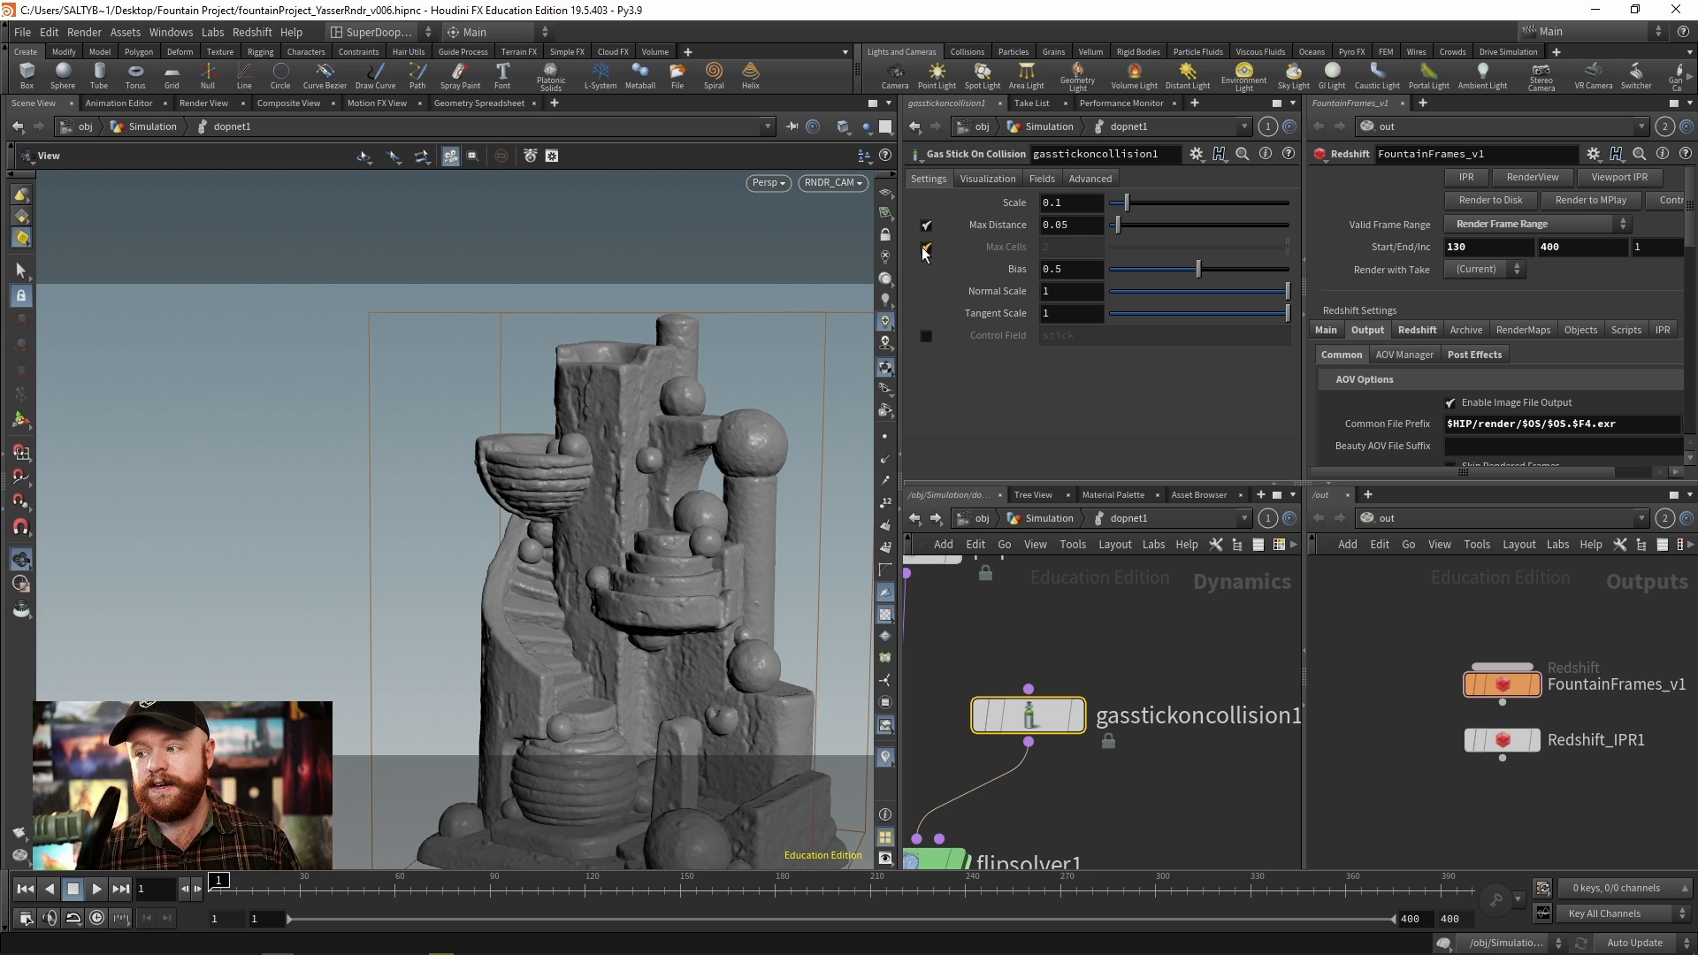
Step: Disable Max Distance on gasstickoncollision1 and enable Max Cells at 2 as the only limit
{"action": "left_click", "coordinate": [925, 247]}
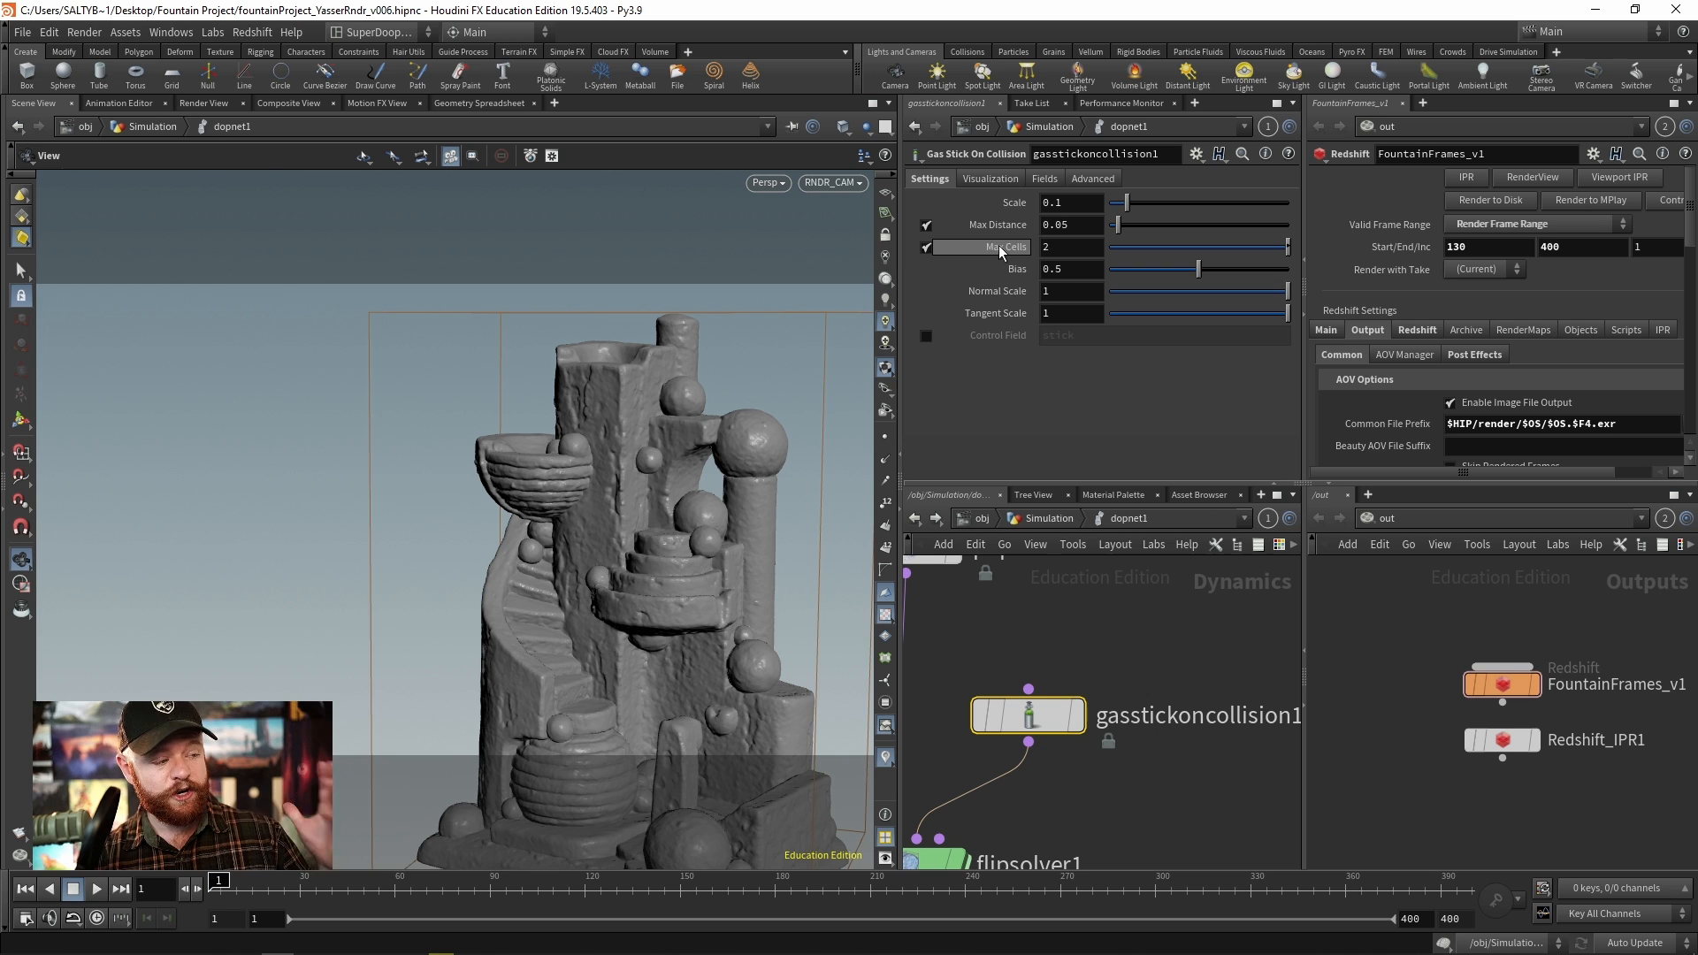
{"action": "left_click", "coordinate": [926, 246]}
{"action": "left_click", "coordinate": [926, 225]}
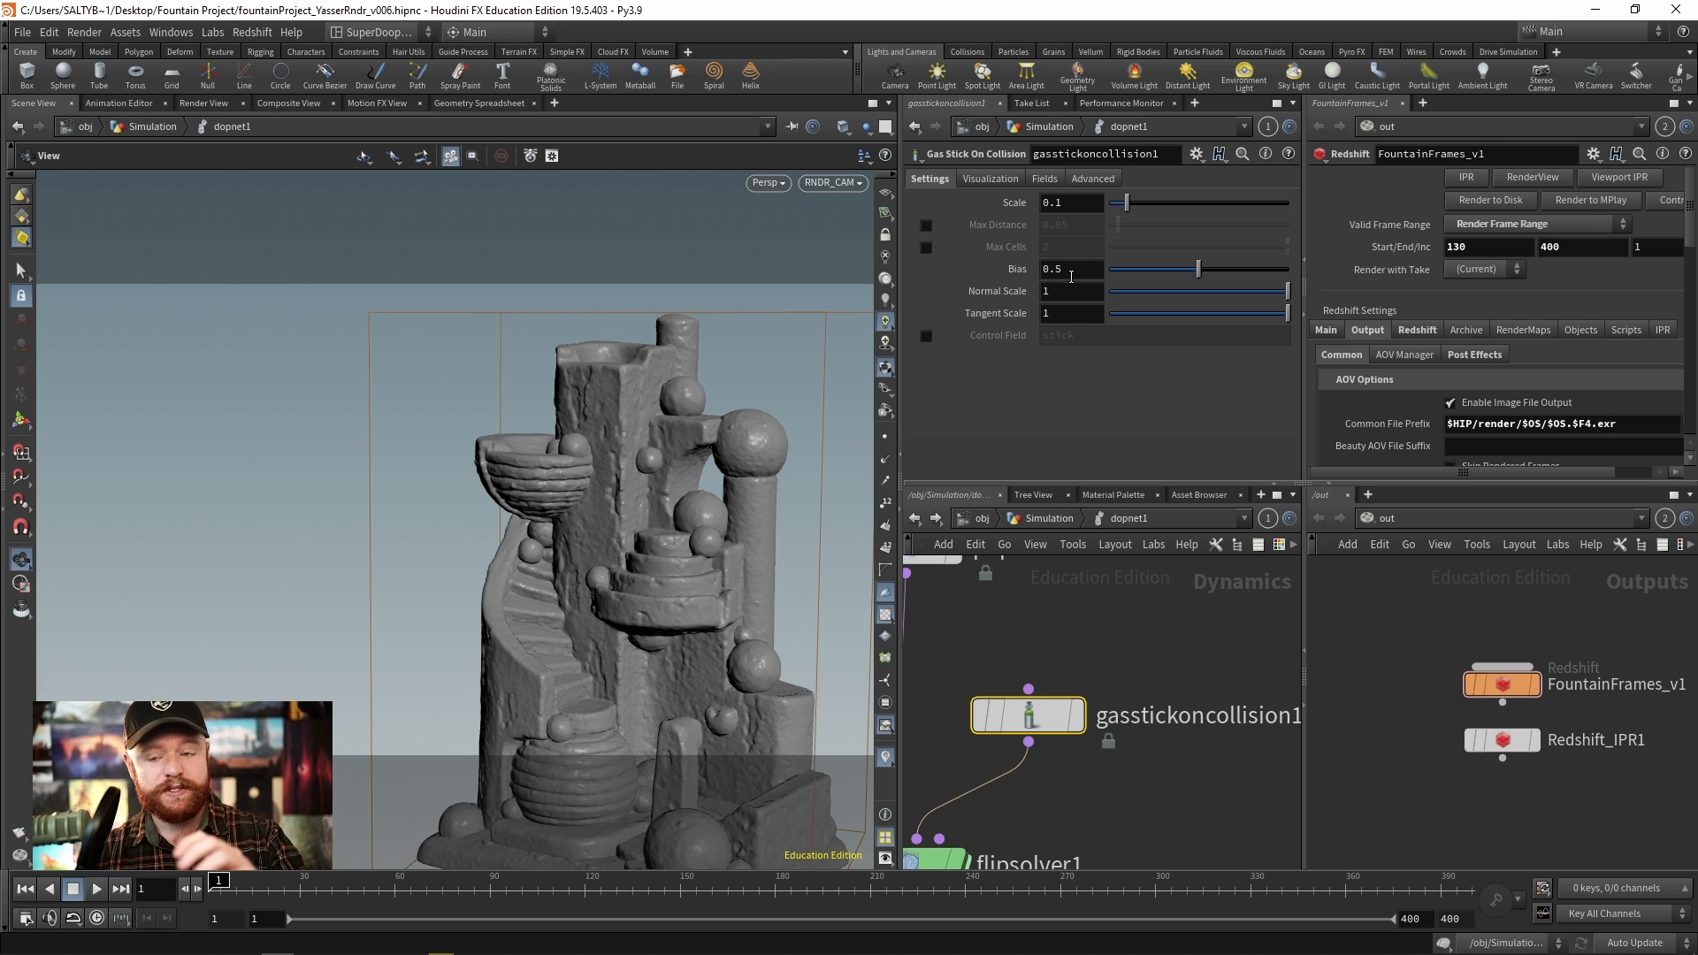
{"action": "left_click", "coordinate": [926, 248]}
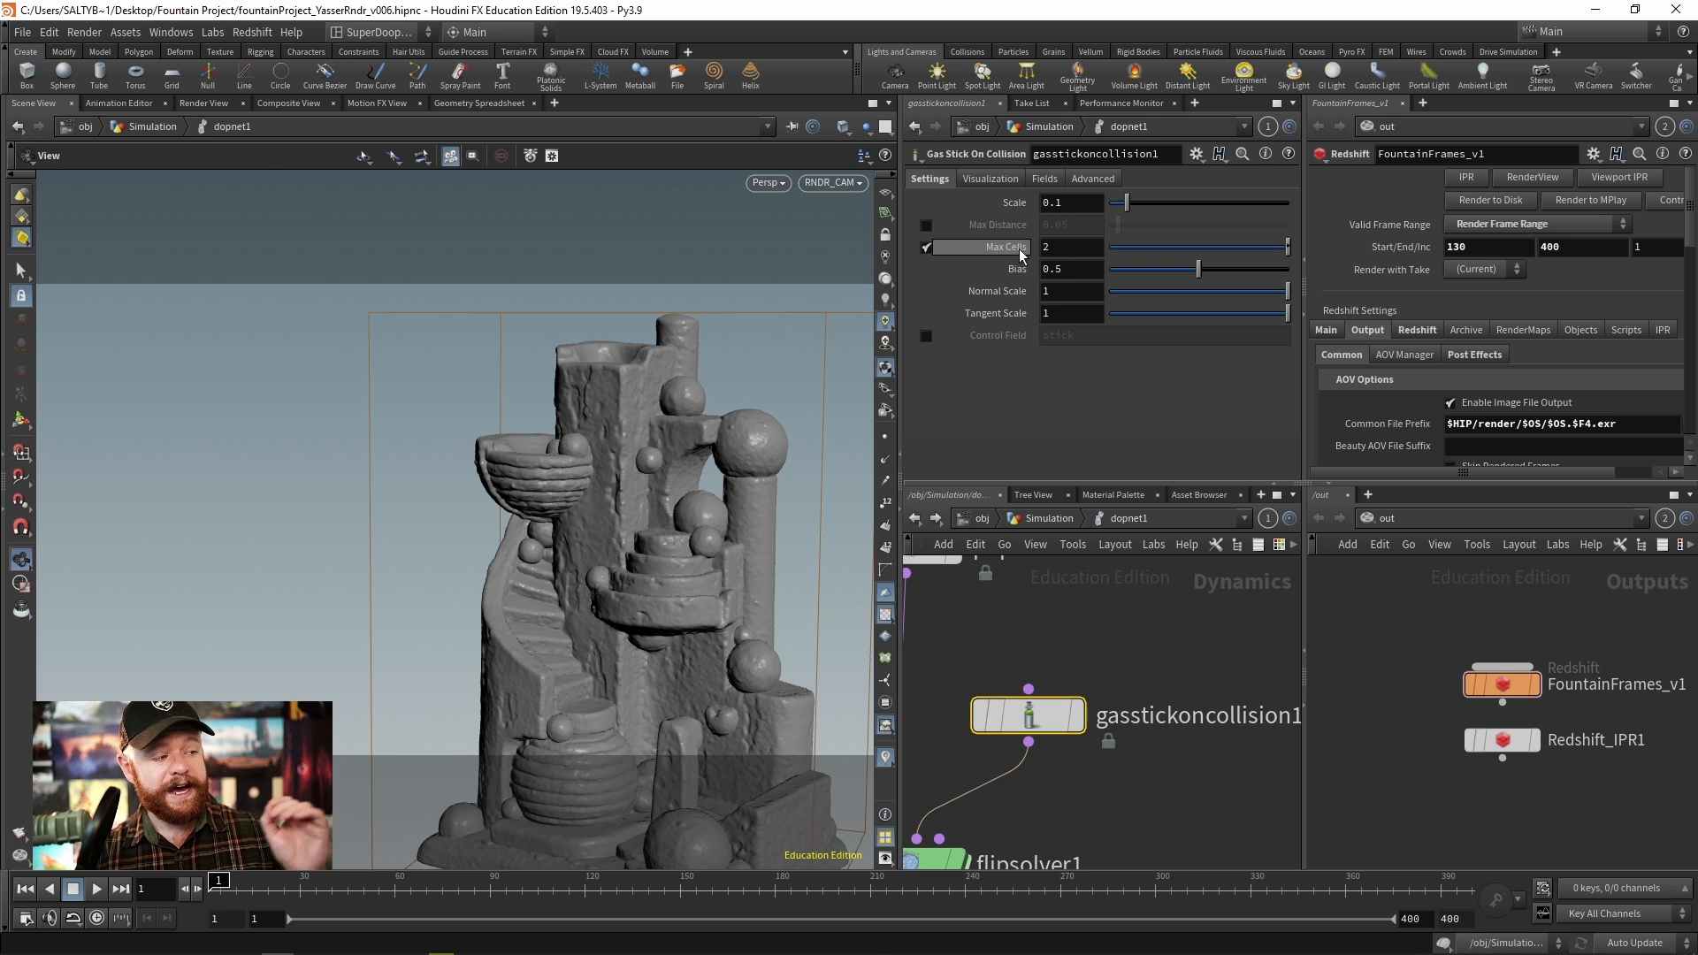
Step: Disable Max Cells on gasstickoncollision1 and enable Max Distance as the only limit
{"action": "left_click", "coordinate": [927, 247]}
{"action": "left_click", "coordinate": [927, 225]}
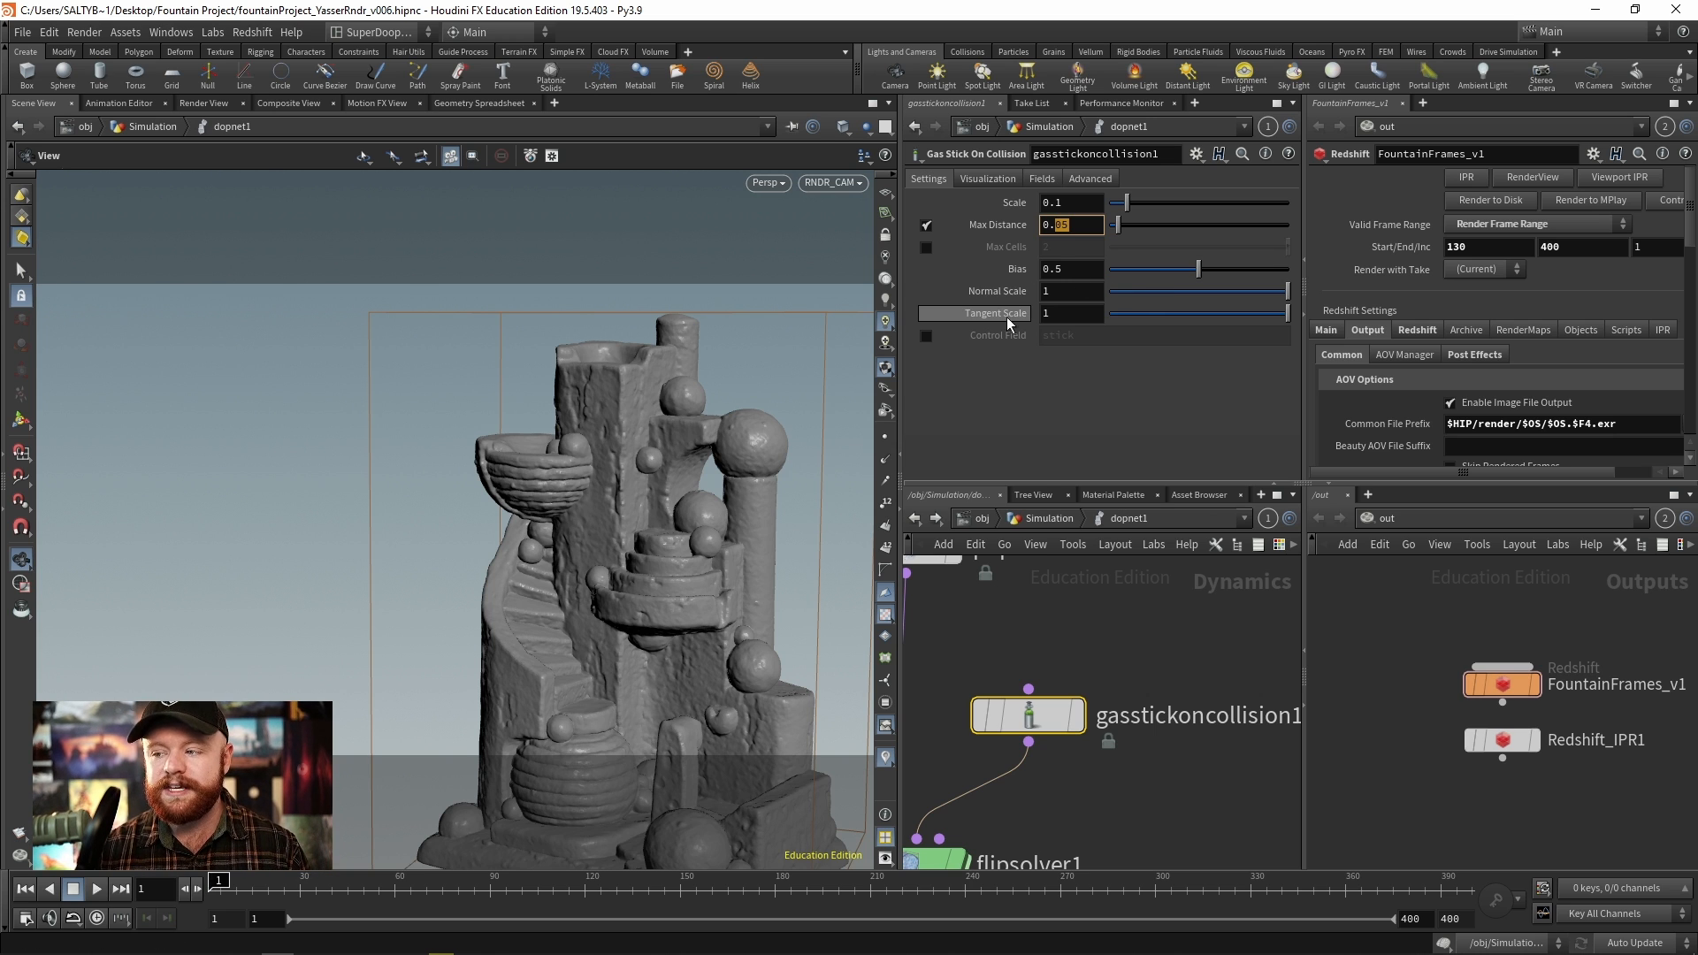
{"action": "mouse_move", "coordinate": [1007, 313]}
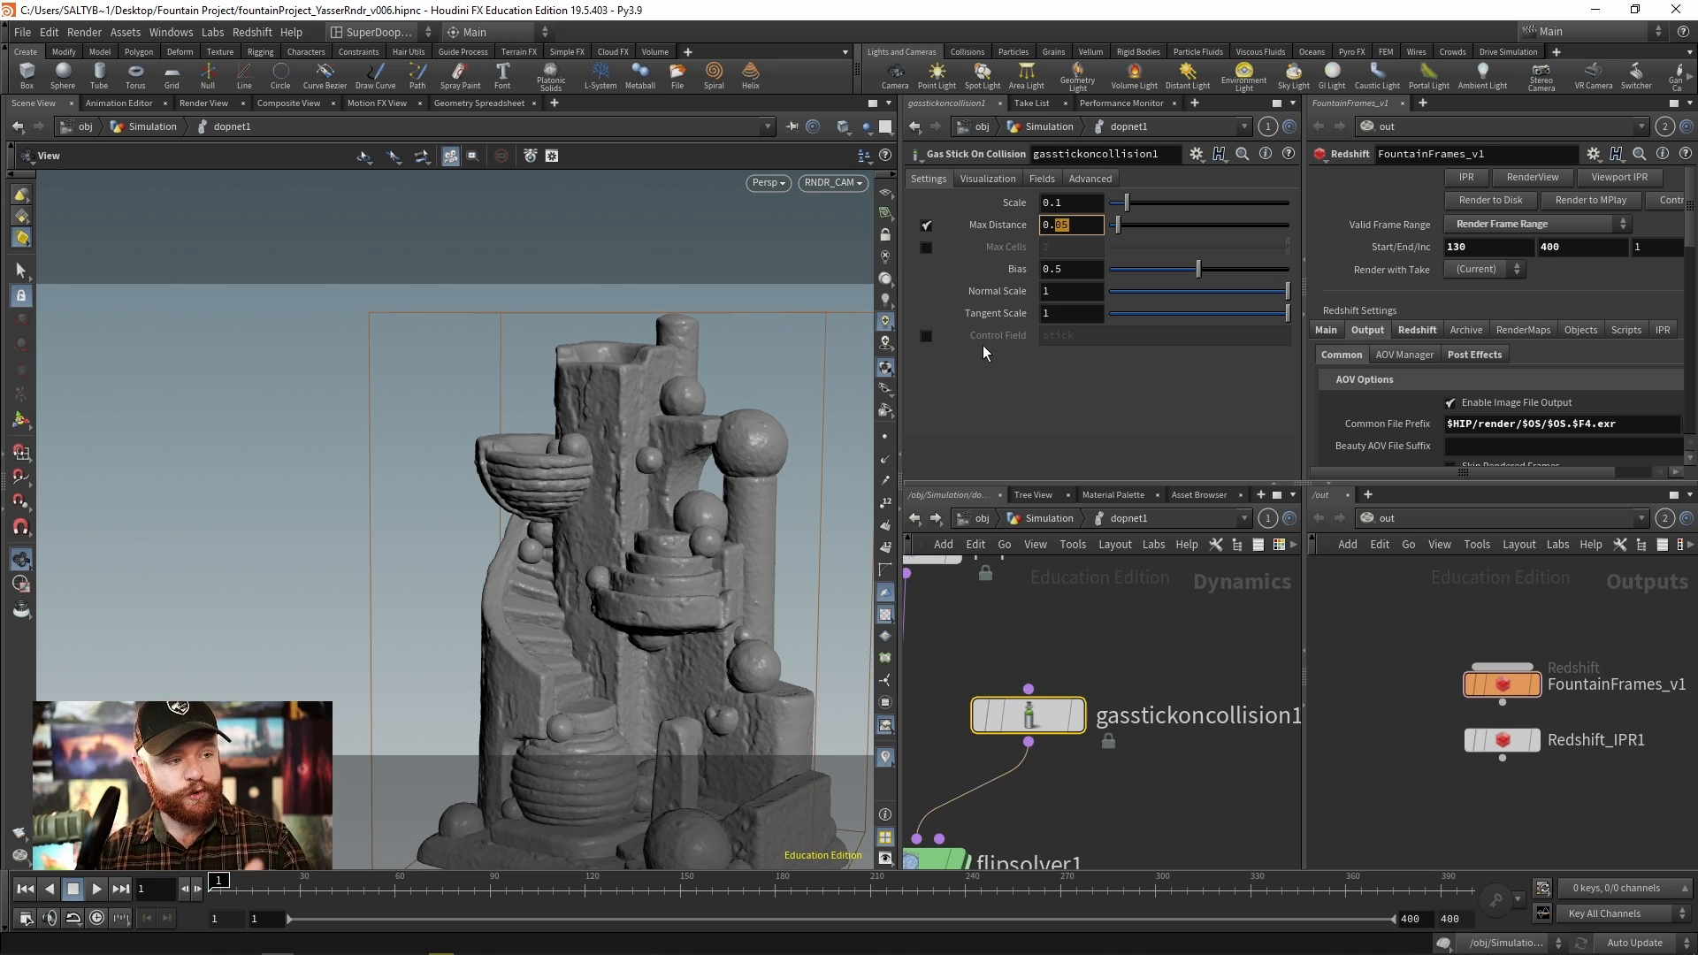
{"action": "left_click", "coordinate": [1061, 409]}
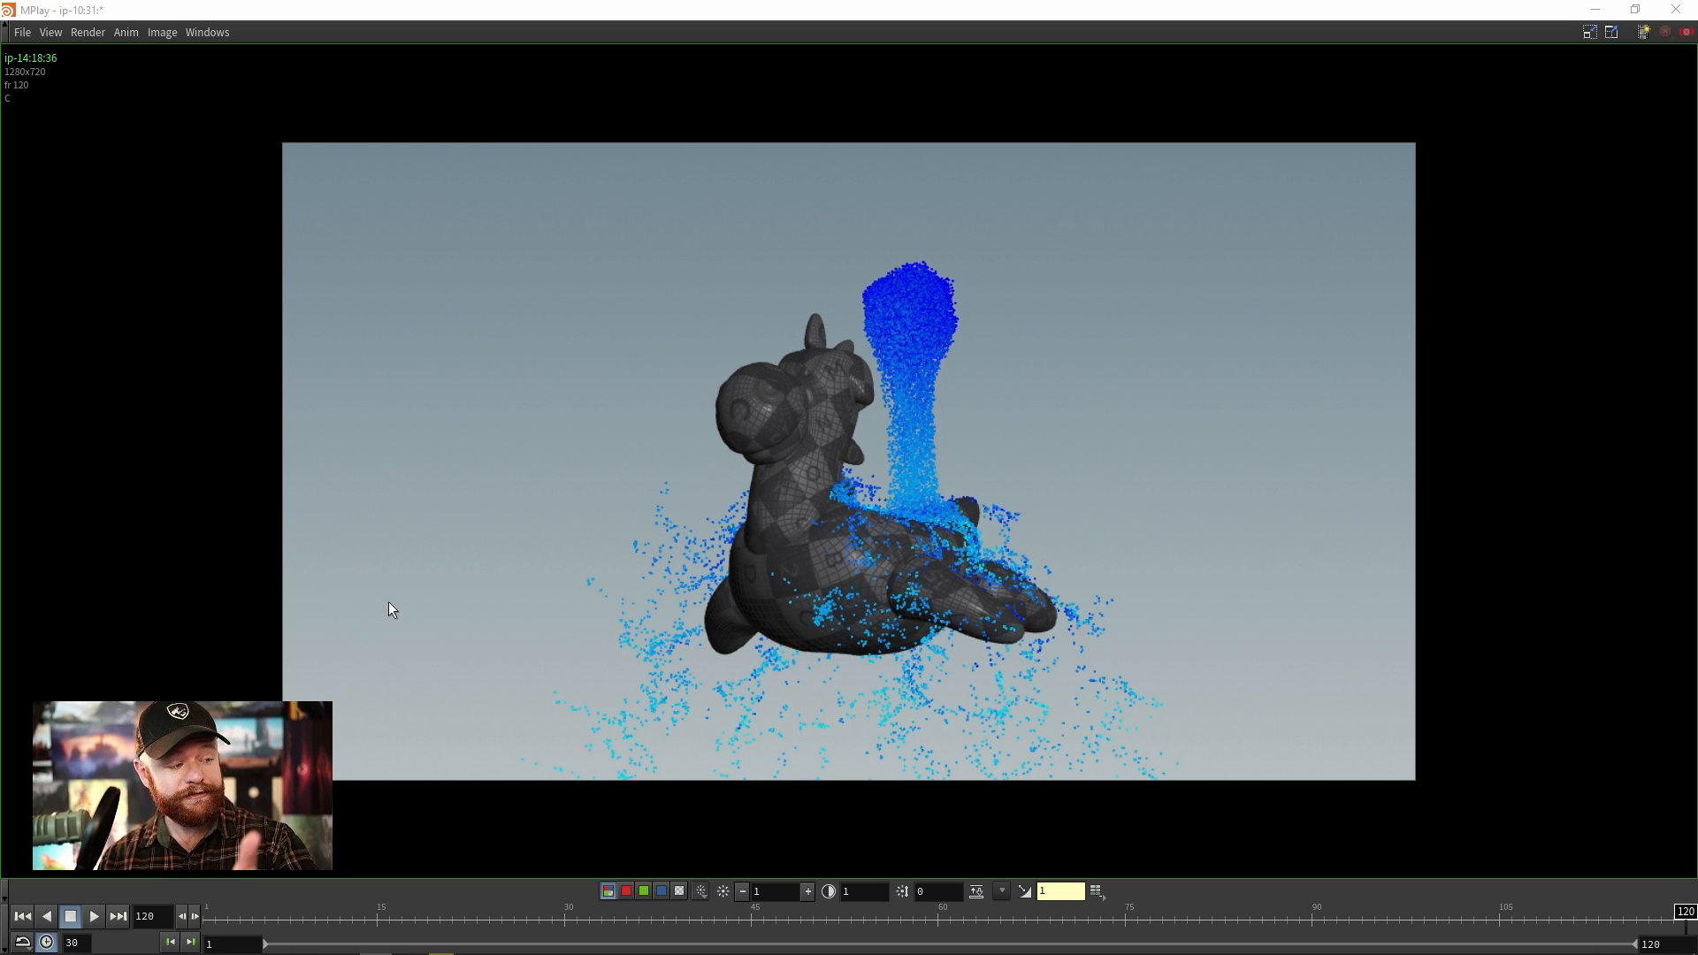
Step: Play the toy collision test flipbooks in MPlay to examine how the particles behave on the surface
{"action": "left_click", "coordinate": [99, 918]}
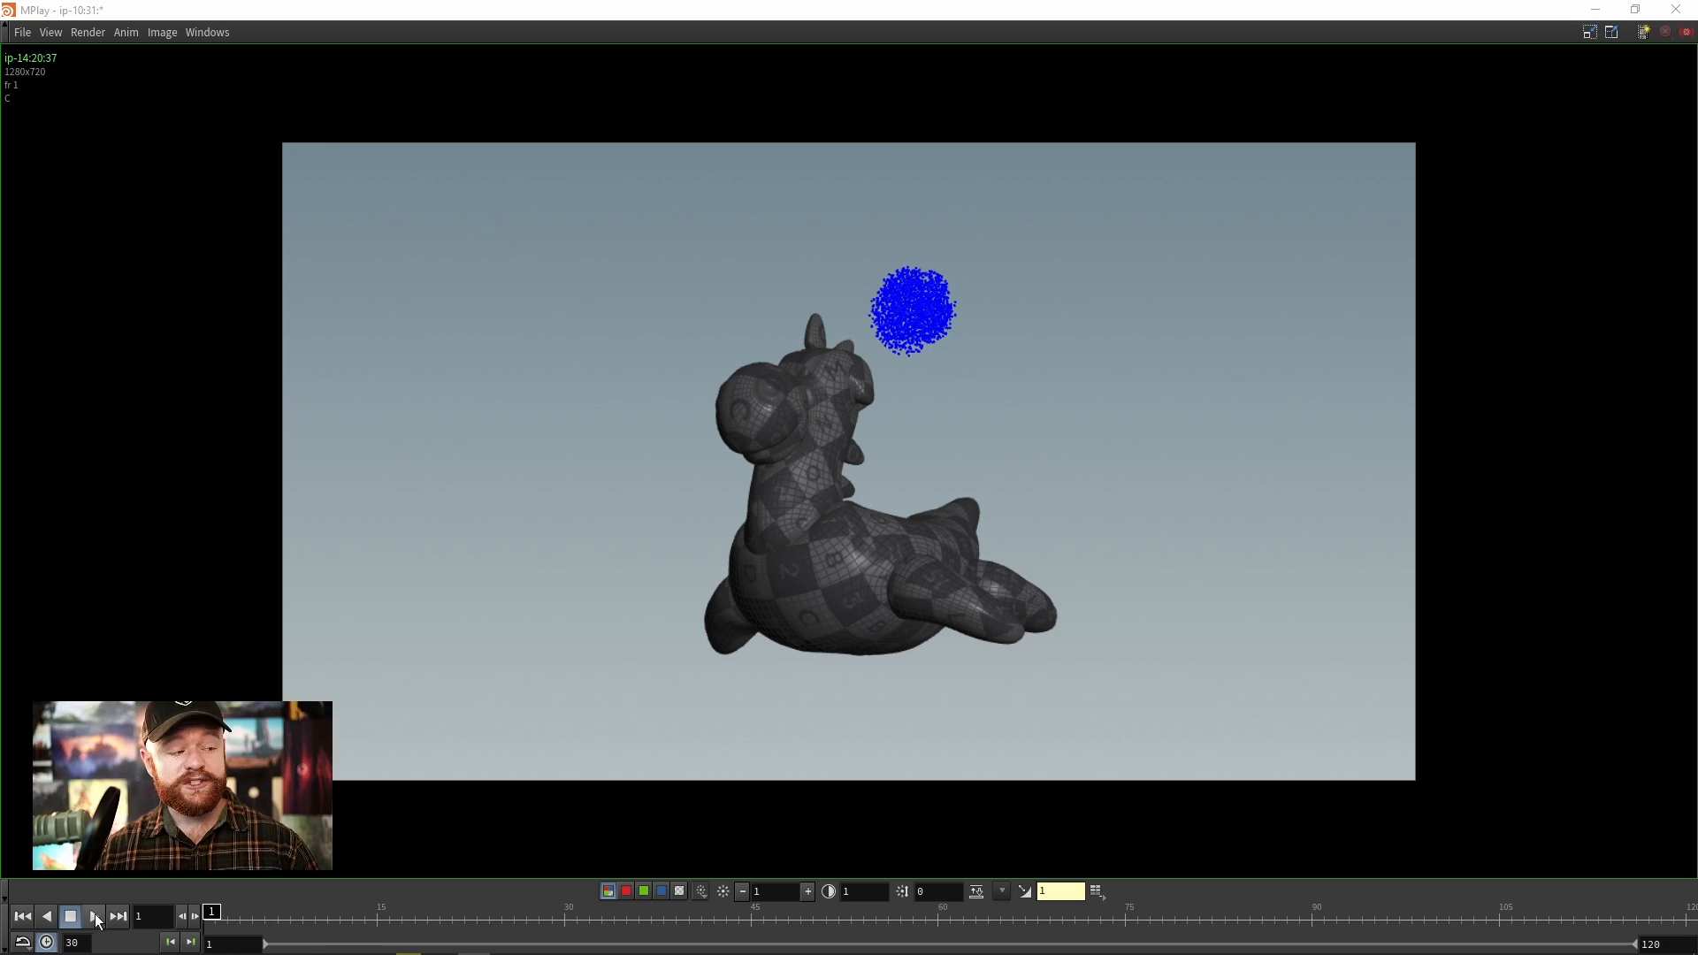
{"action": "left_click", "coordinate": [94, 914]}
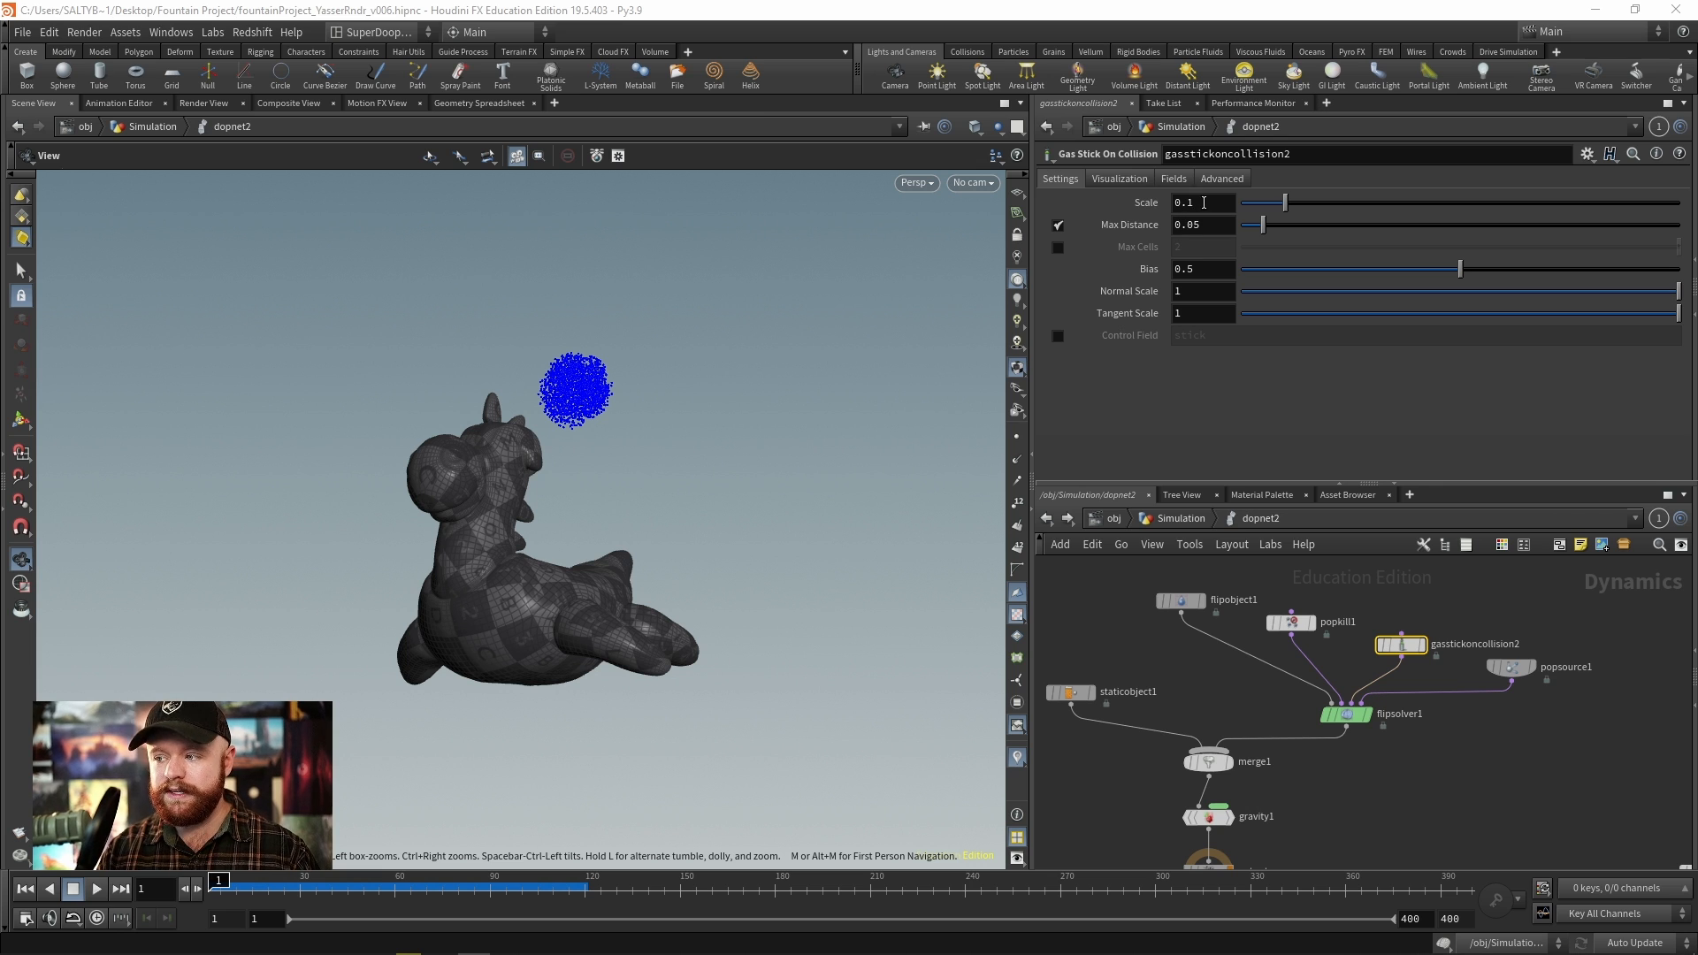
Step: Set the Scale of gasstickoncollision2 in dopnet2 to 0.5
{"action": "left_click", "coordinate": [1204, 203]}
{"action": "type", "text": ".5"}
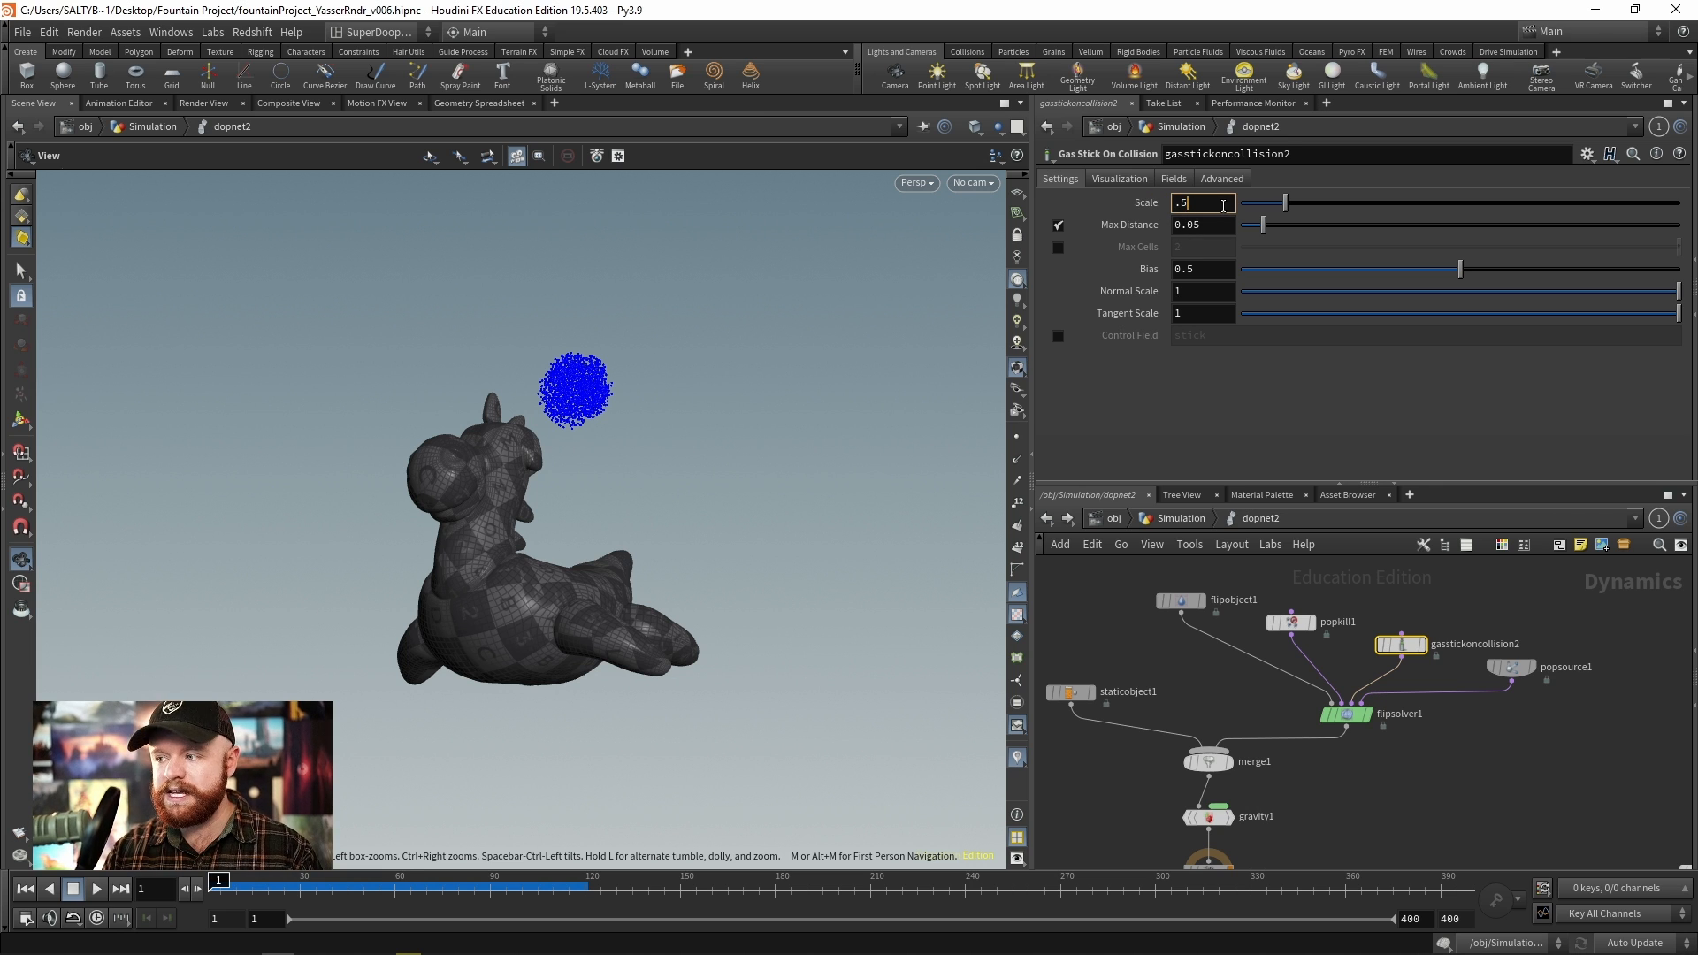
{"action": "key", "text": "Return"}
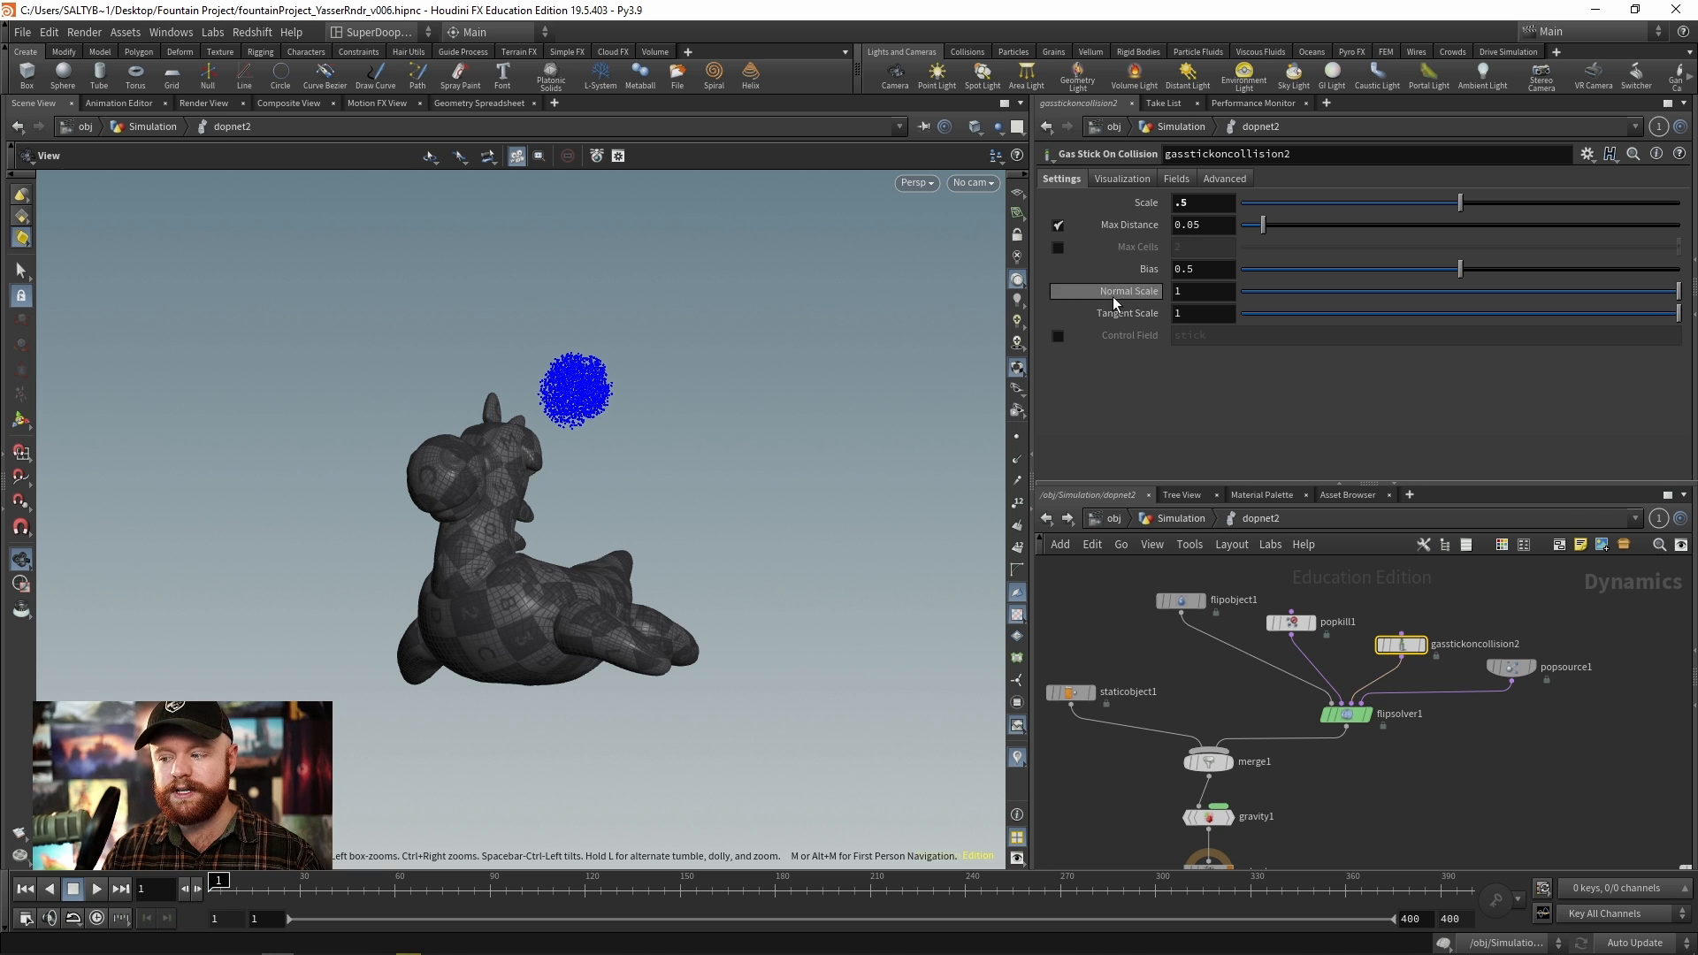
Step: Add a Box node beside dopimportfield3 in the Simulation network and show it as a template over the toy
{"action": "left_click", "coordinate": [1185, 518]}
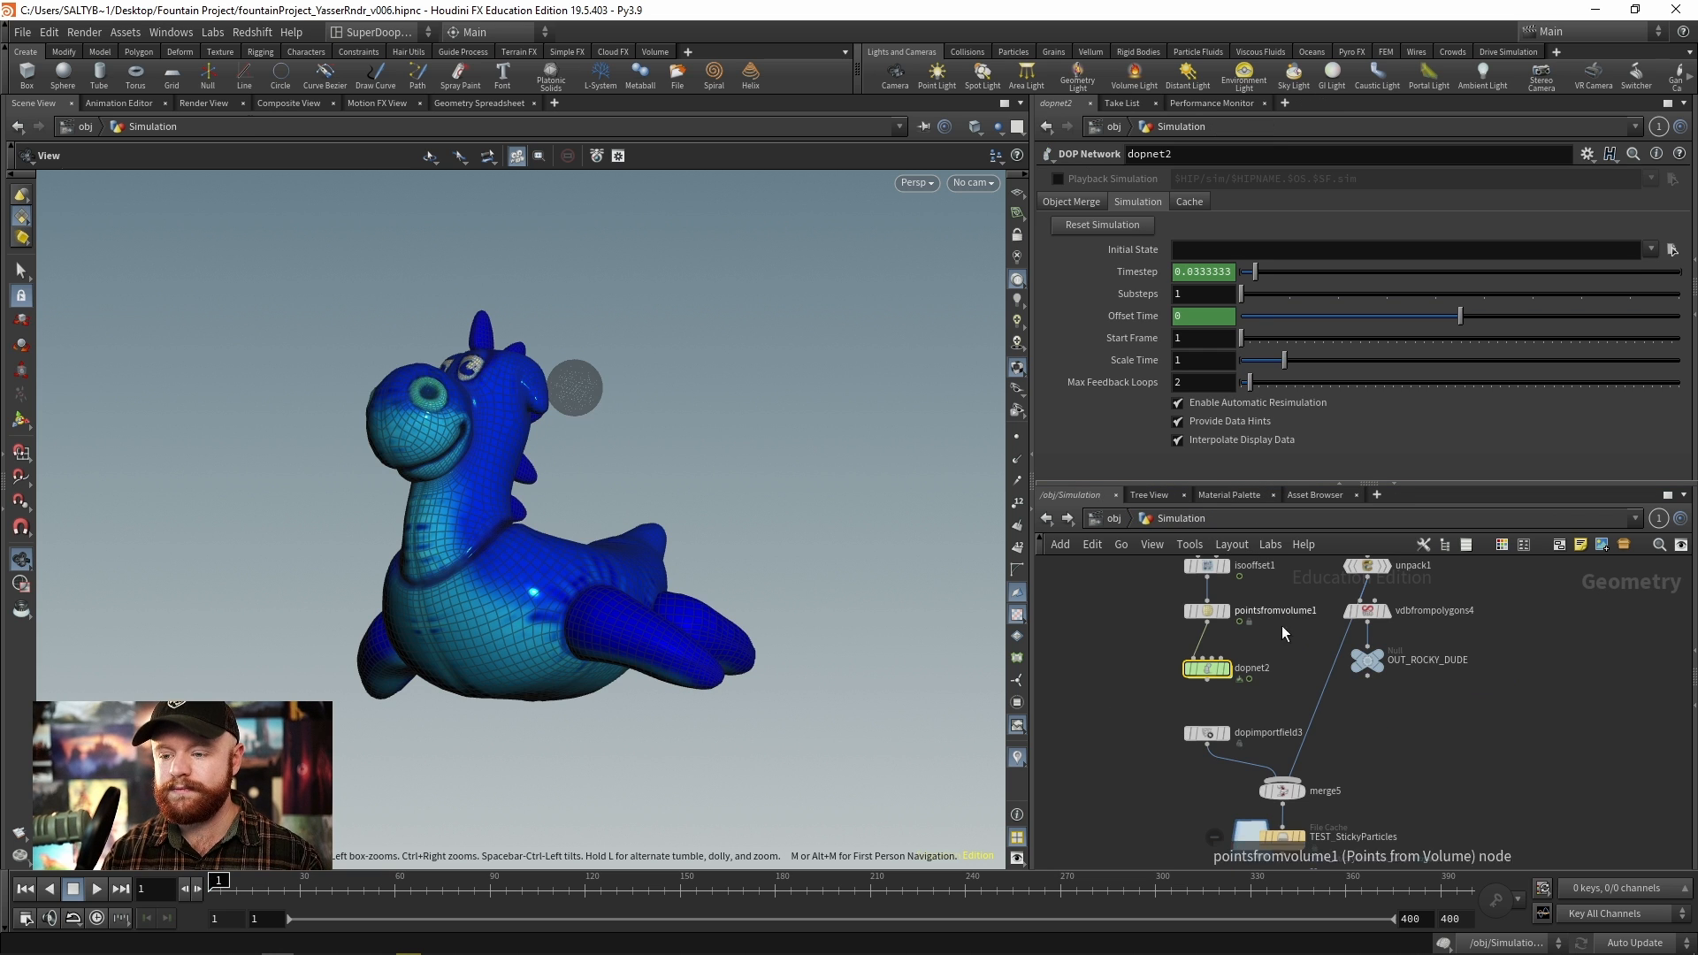
{"action": "left_click", "coordinate": [1398, 735]}
{"action": "key", "text": "Tab"}
{"action": "type", "text": "box"}
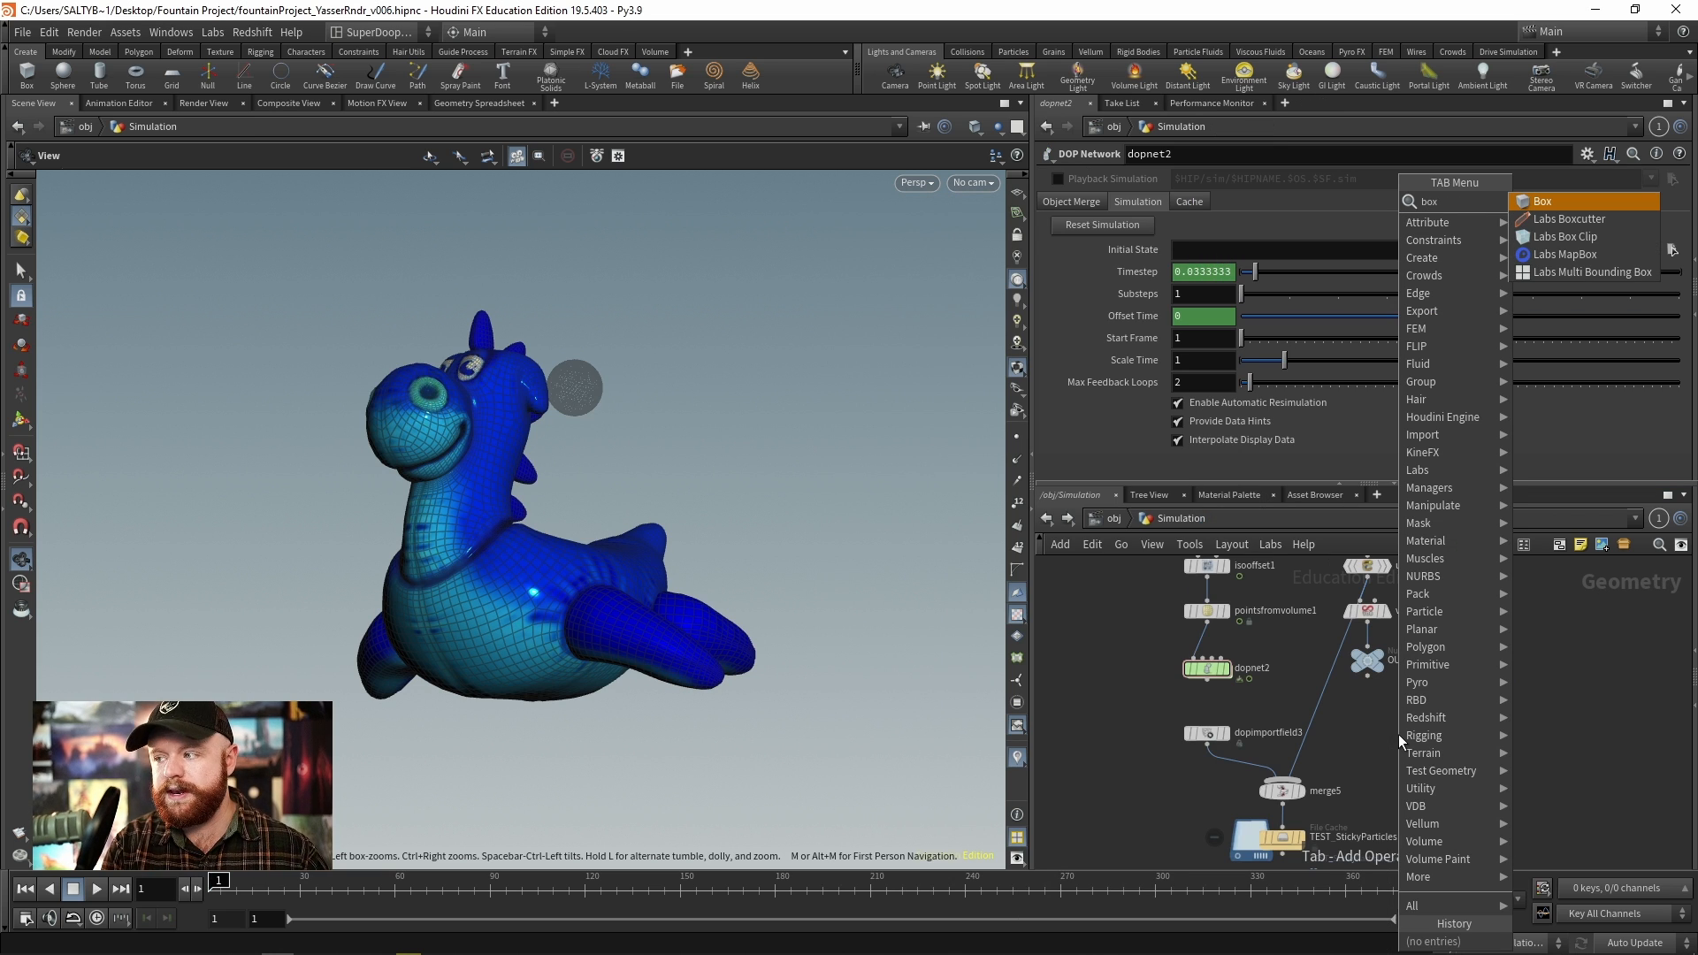
{"action": "key", "text": "Return"}
{"action": "left_click", "coordinate": [1398, 734]}
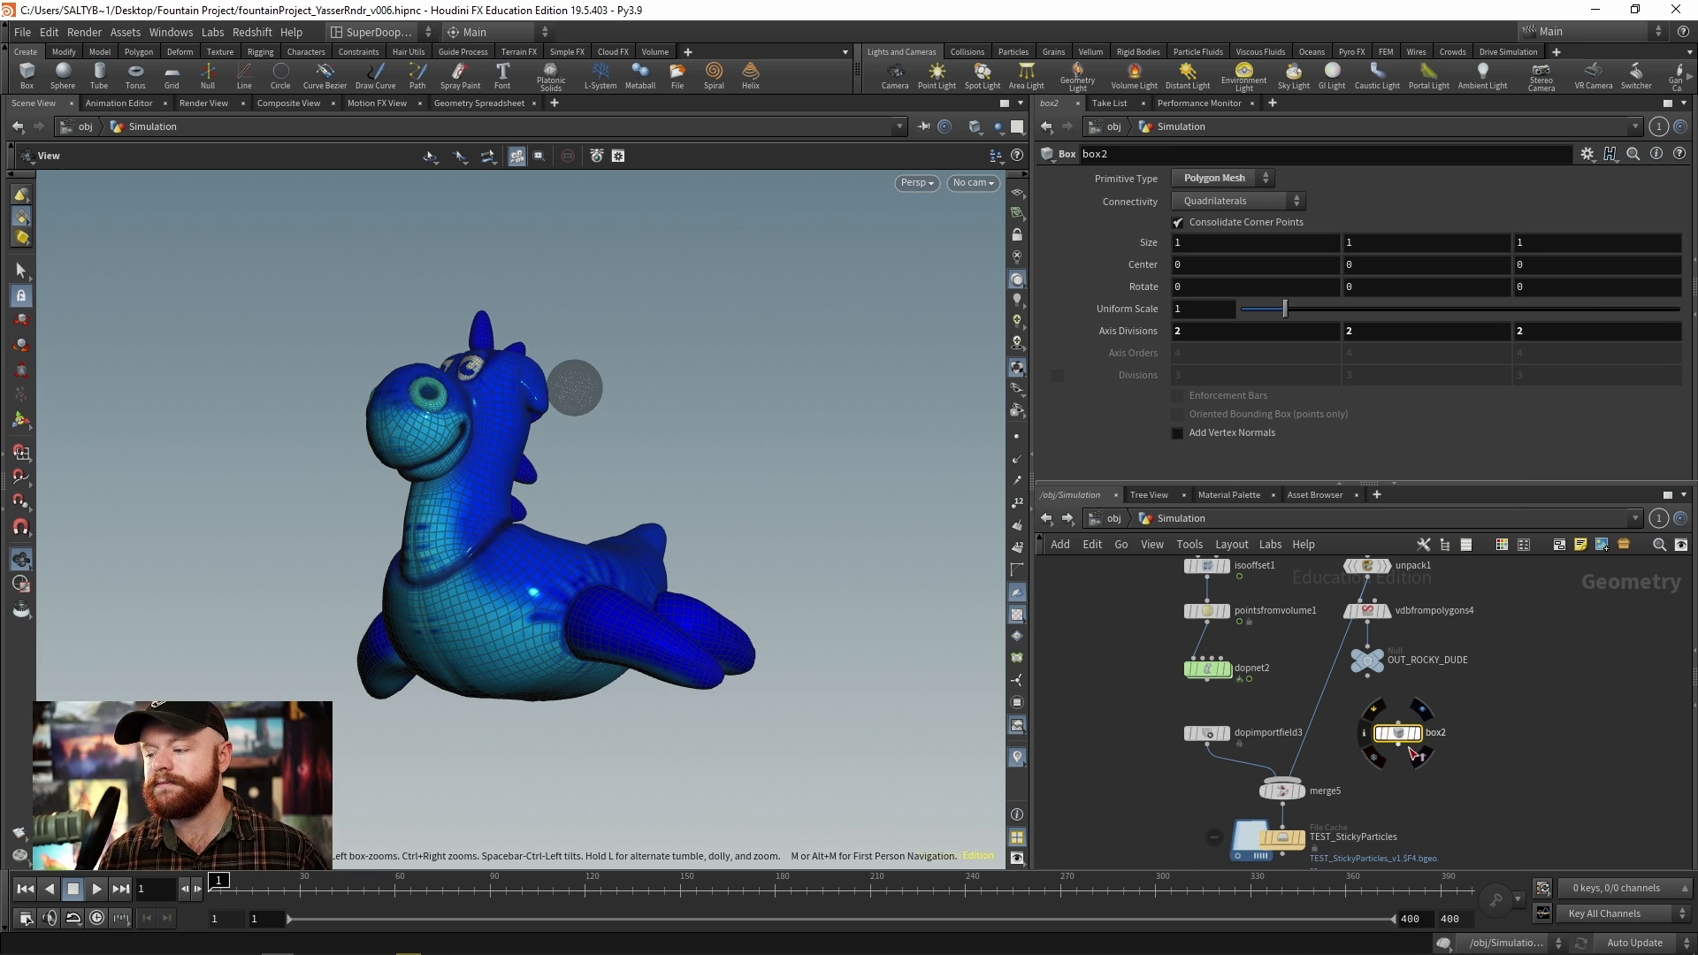
{"action": "left_click", "coordinate": [1417, 753]}
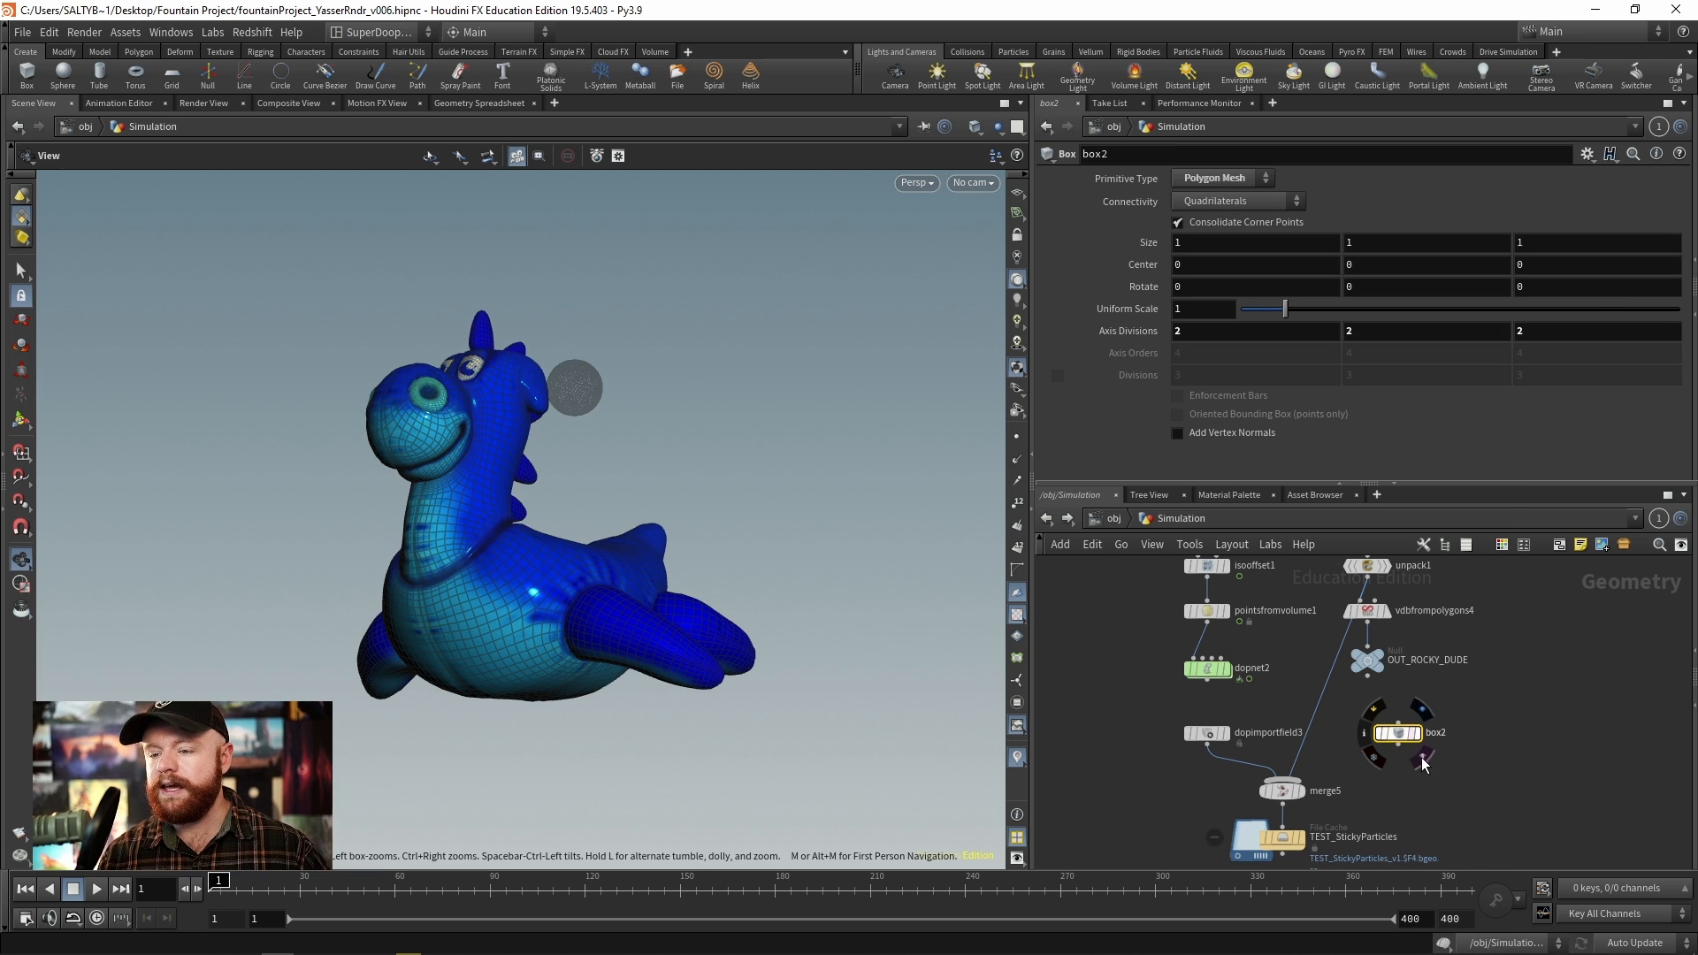
Step: Set the box's Uniform Scale to 0.05 to match the stick distance
{"action": "left_click", "coordinate": [1208, 310]}
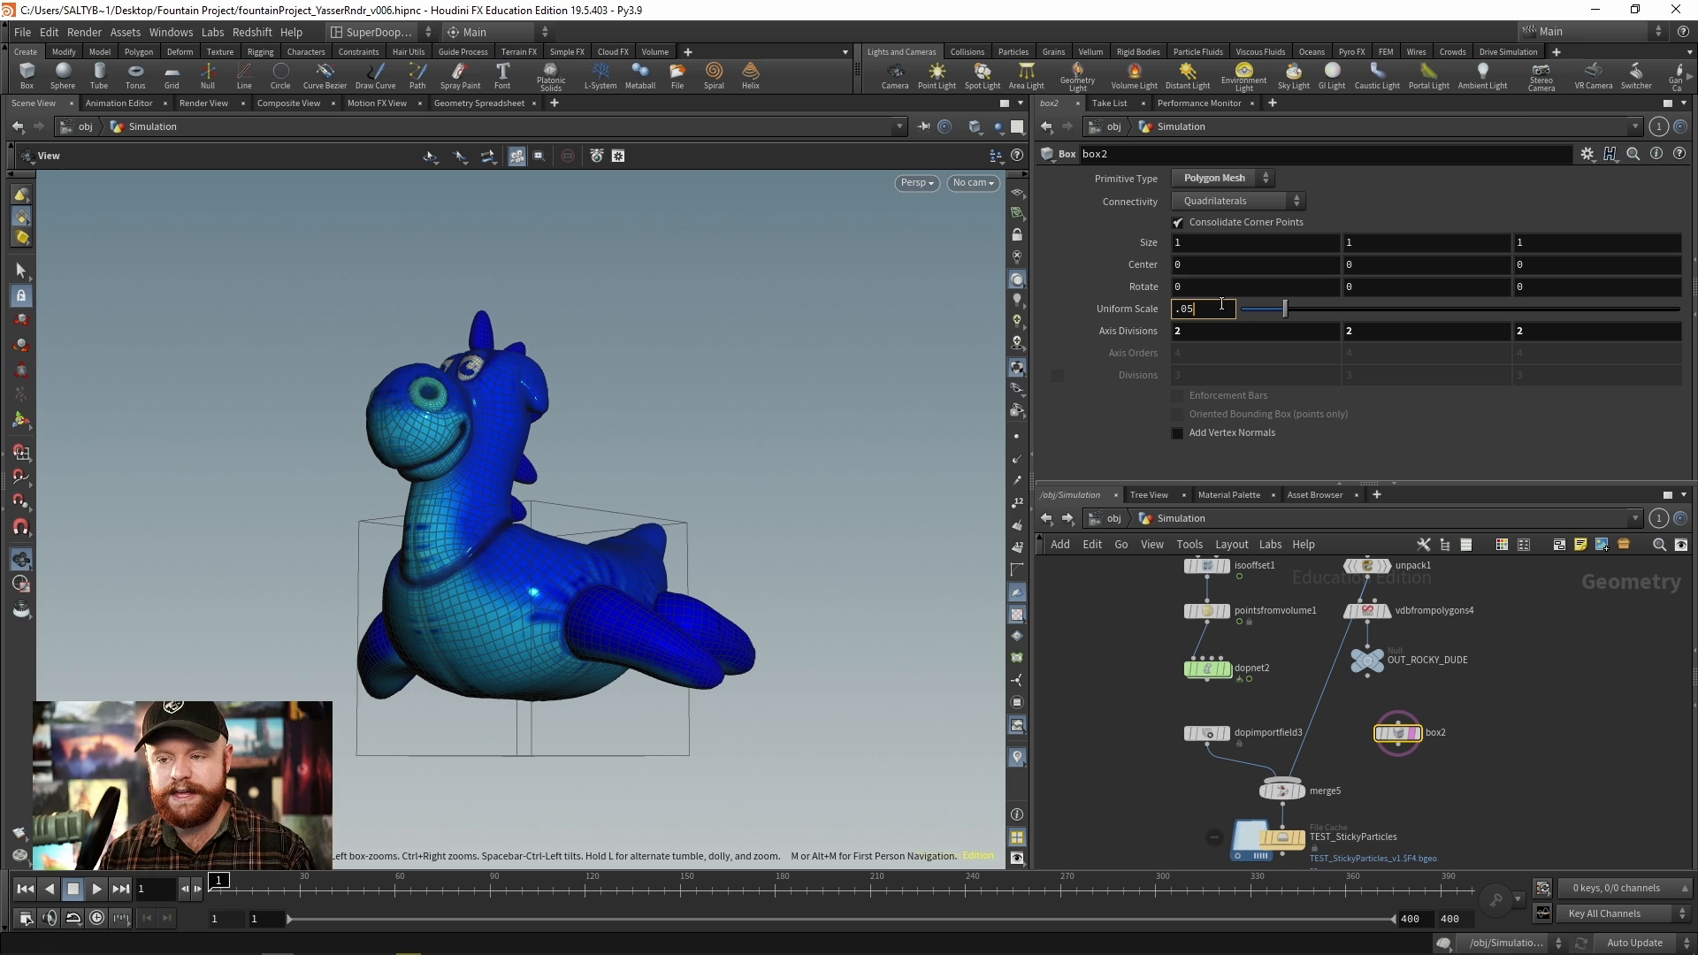
{"action": "type", "text": ".05"}
{"action": "key", "text": "Return"}
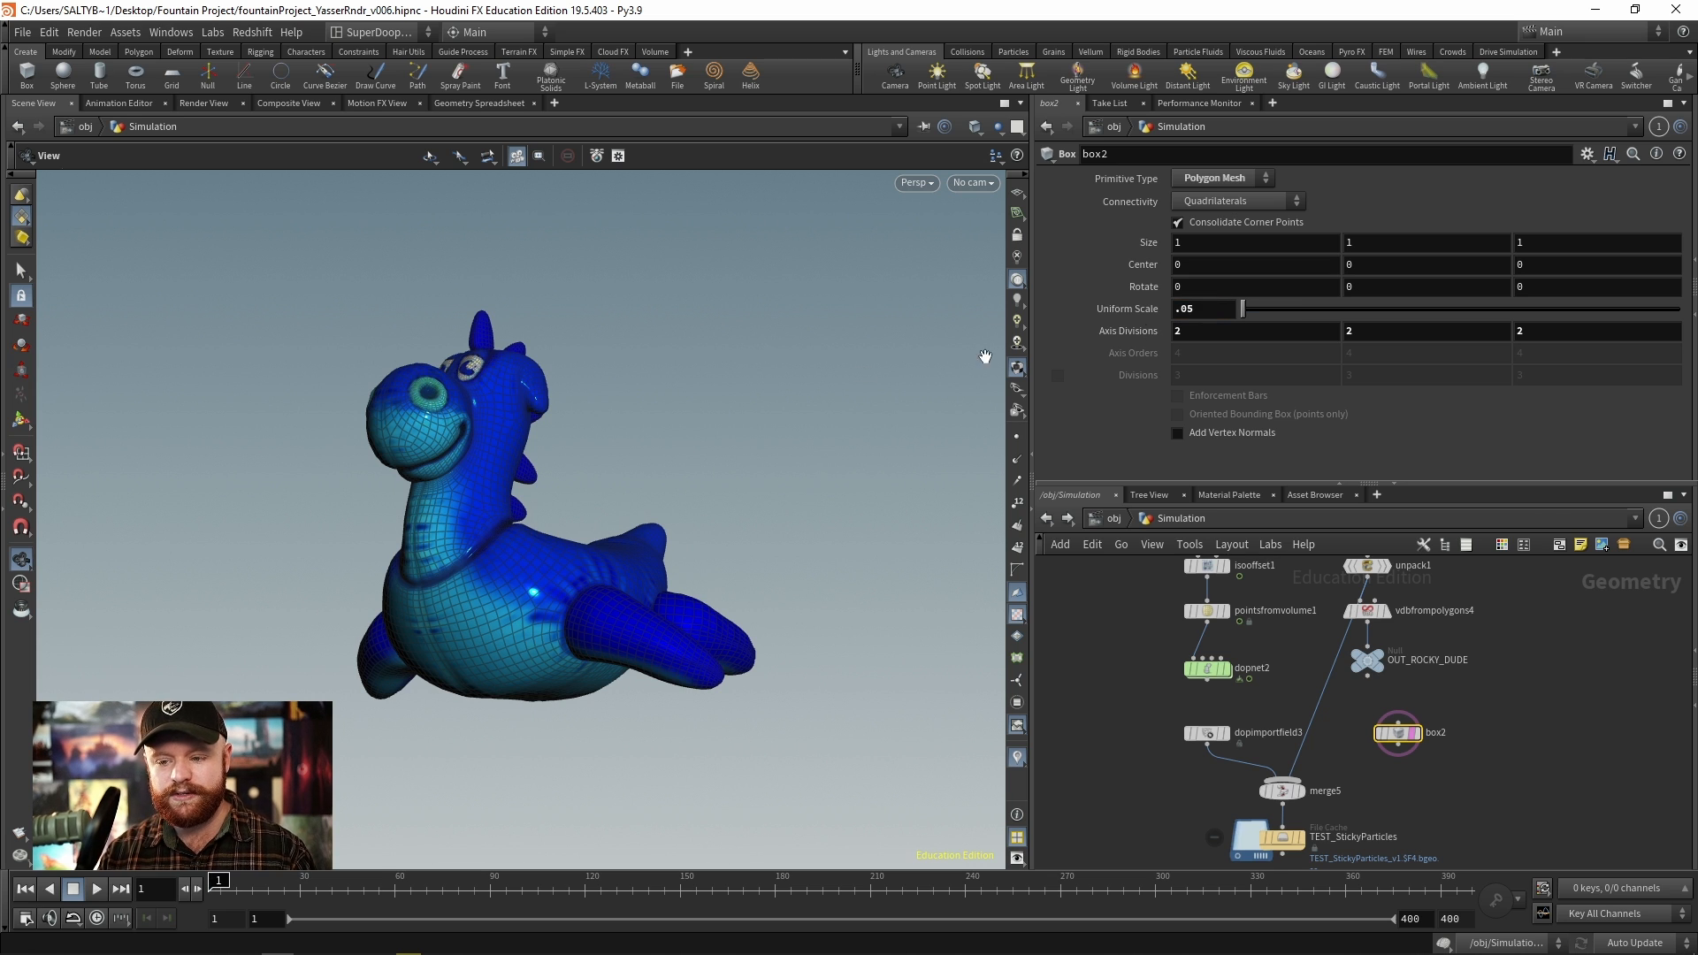
Step: Move the box onto the toy's back, just behind the neck spikes, at about X 0.174, Y 0.321
{"action": "left_click", "coordinate": [21, 423]}
{"action": "left_click_drag", "start_coordinate": [497, 589], "coordinate": [556, 495]}
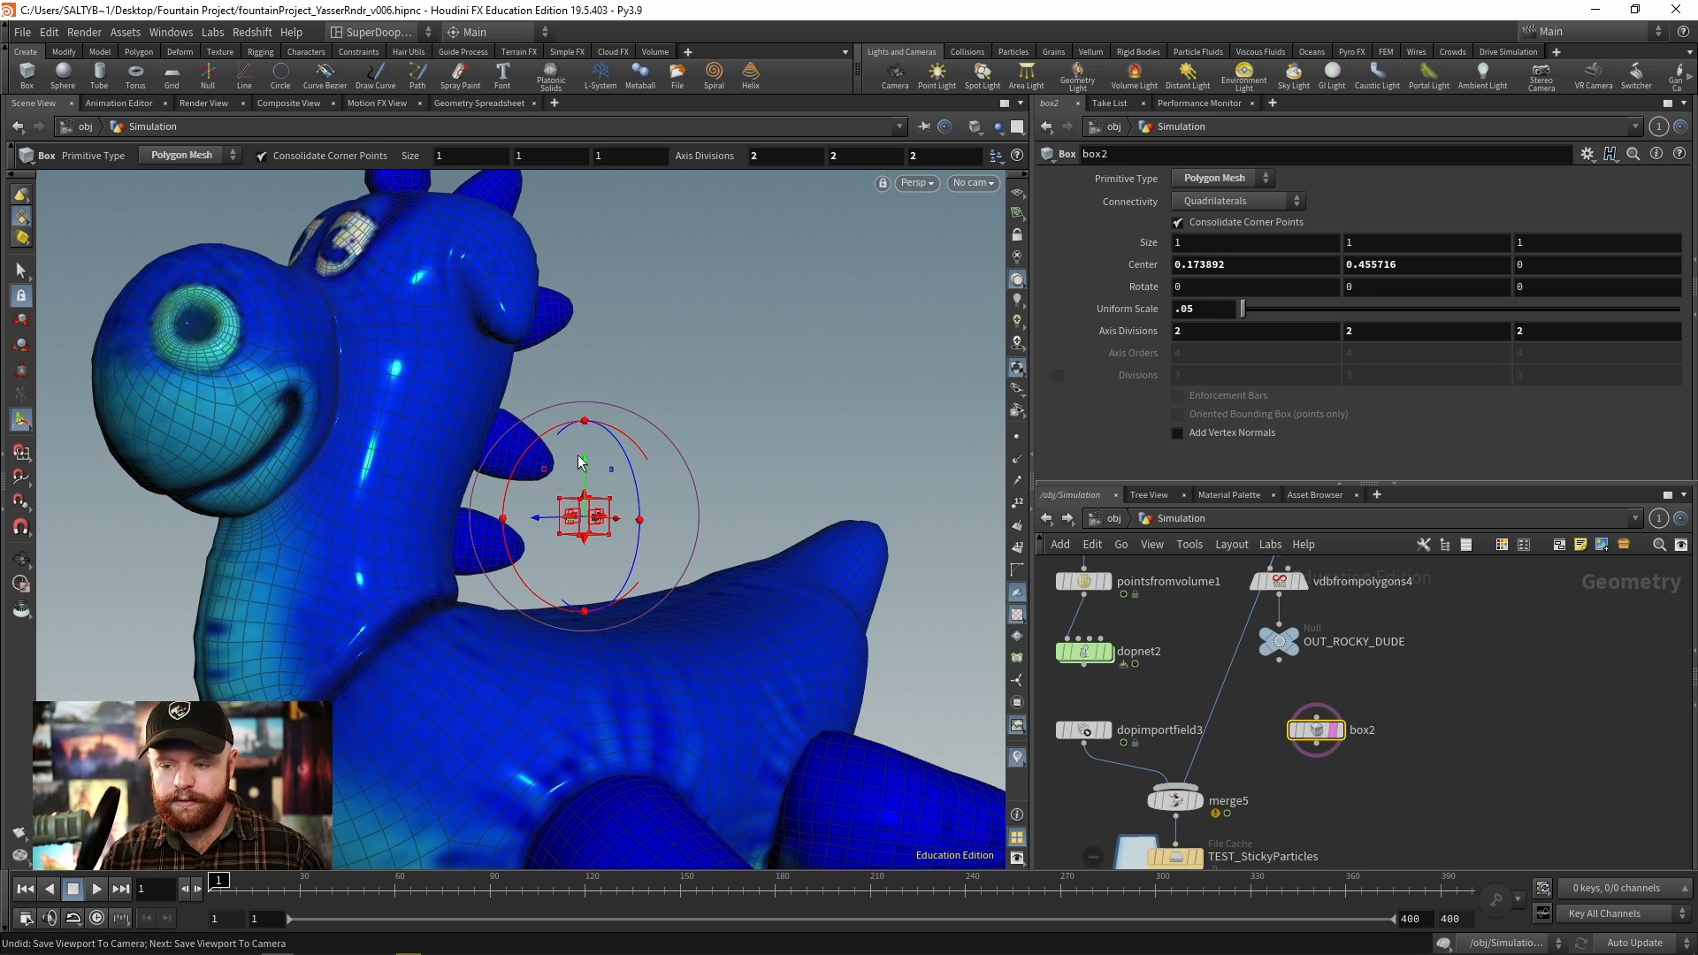
{"action": "left_click_drag", "start_coordinate": [584, 467], "coordinate": [584, 558]}
{"action": "left_click_drag", "start_coordinate": [756, 566], "coordinate": [626, 557], "text": "alt"}
{"action": "scroll", "coordinate": [625, 557], "scroll_direction": "up", "scroll_amount": 3}
{"action": "middle_click_drag", "start_coordinate": [625, 557], "coordinate": [475, 460], "text": "alt"}
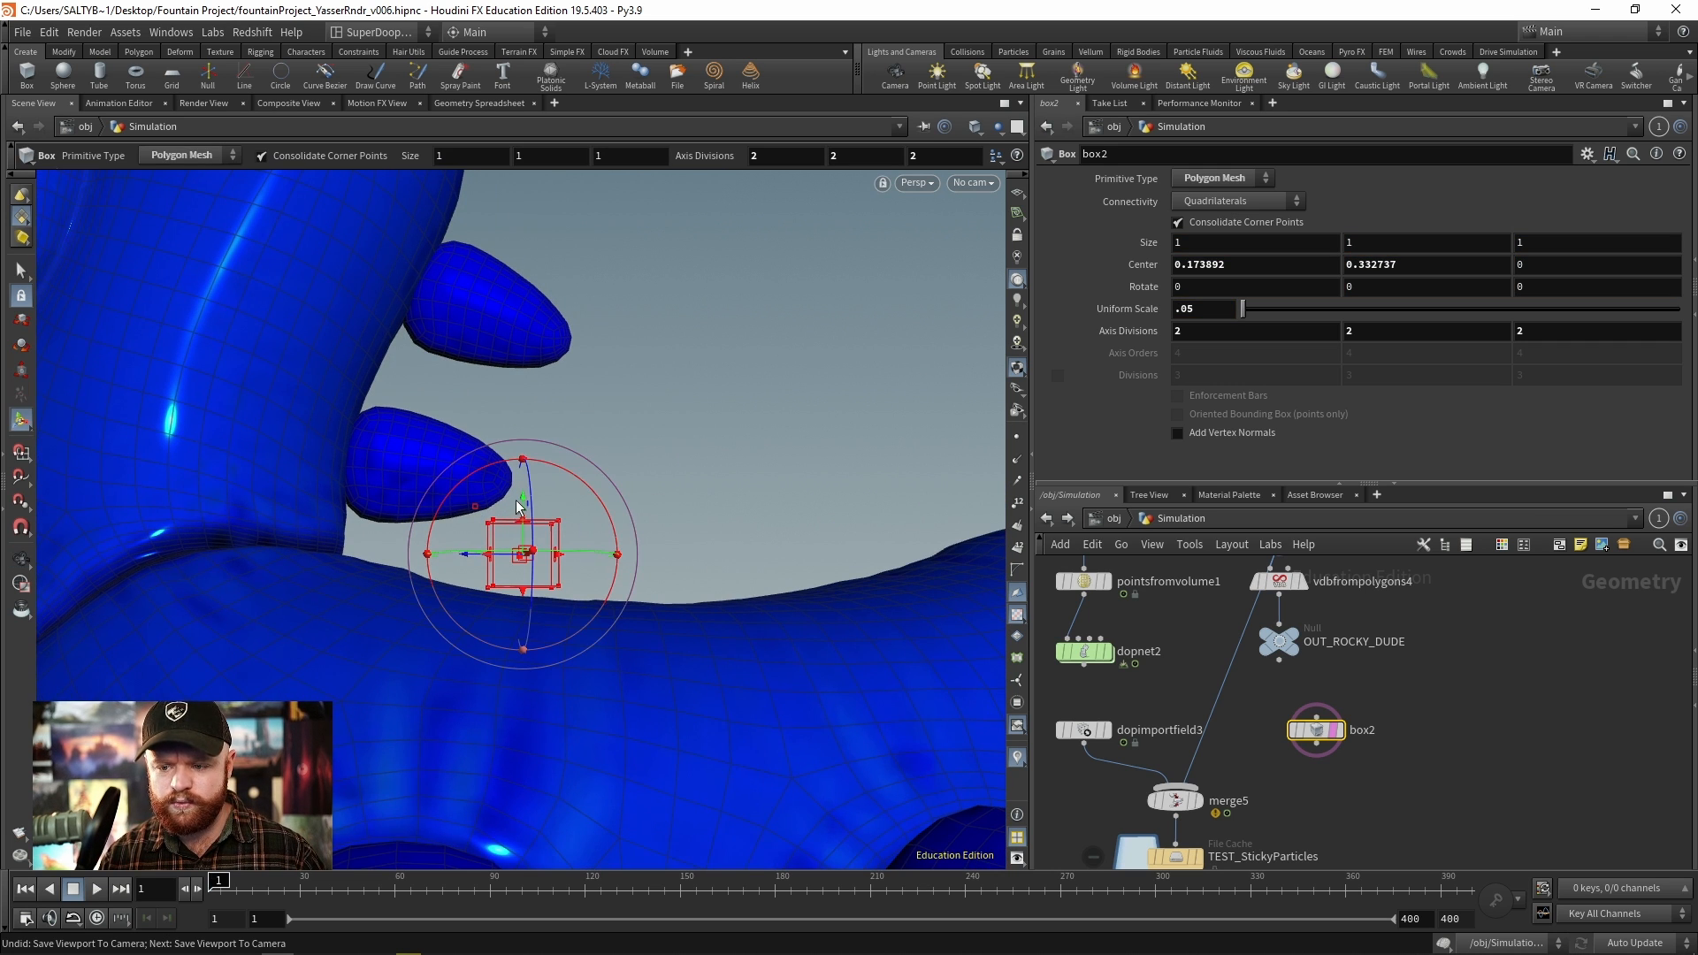
{"action": "left_click_drag", "start_coordinate": [520, 506], "coordinate": [518, 570]}
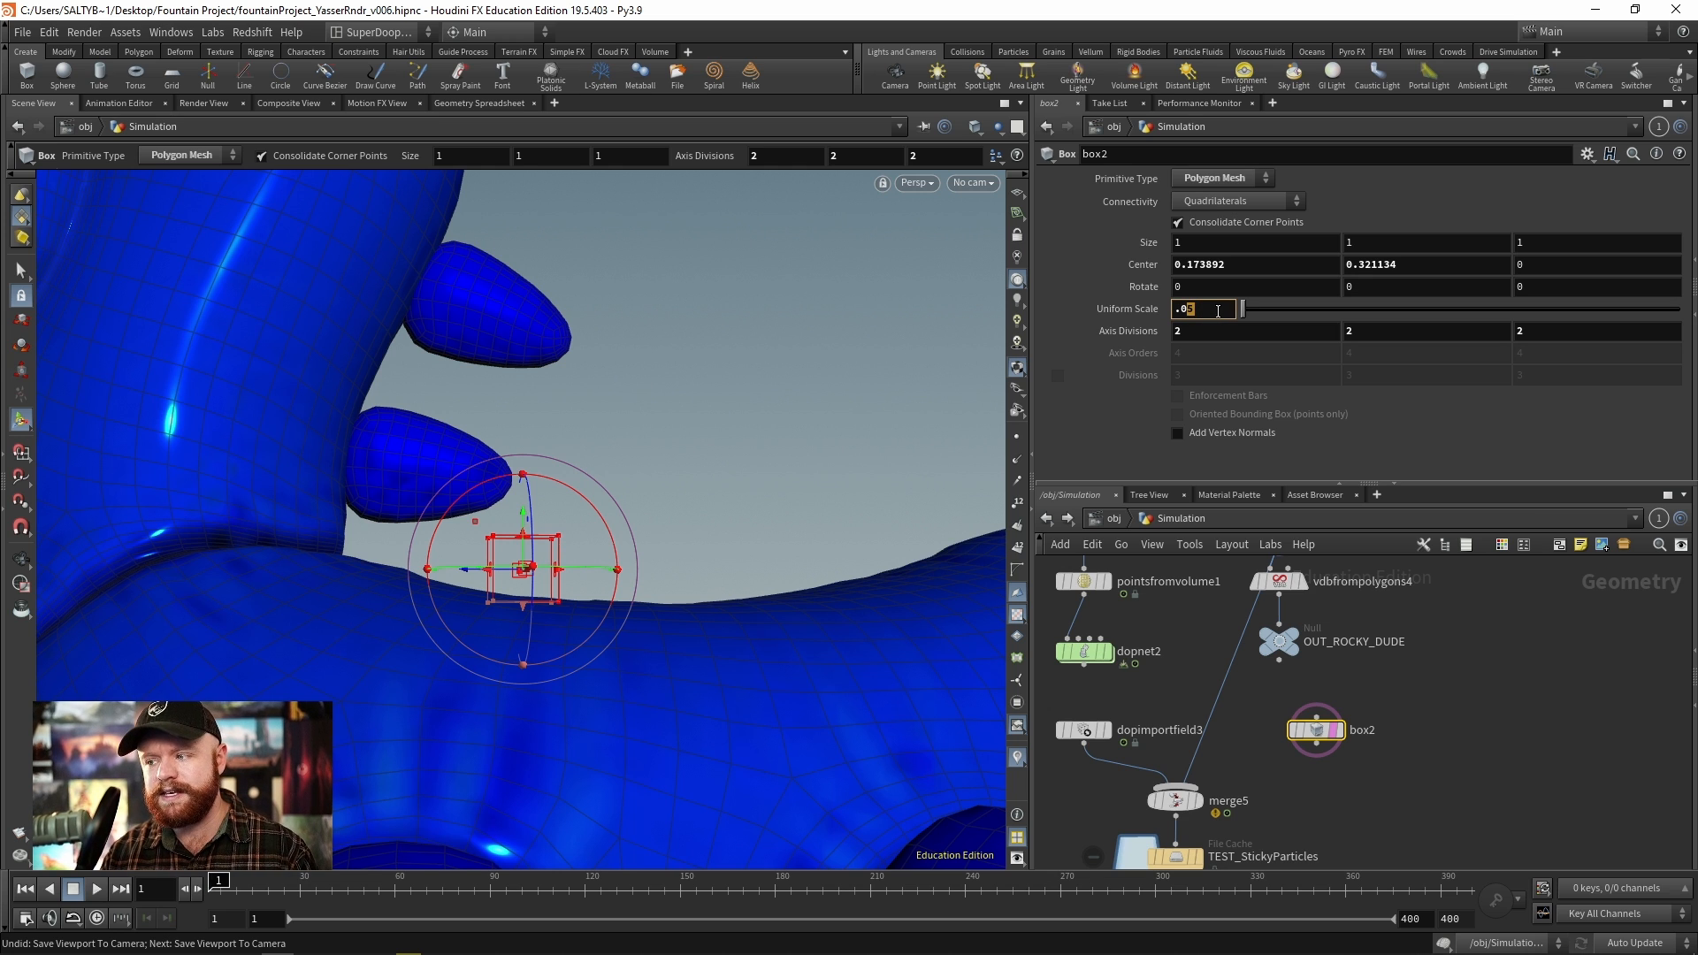
Step: Set the box's Uniform Scale to 0.025 and reposition it on the toy's back at about 0.174, 0.306, -0.075
{"action": "key", "text": "Return"}
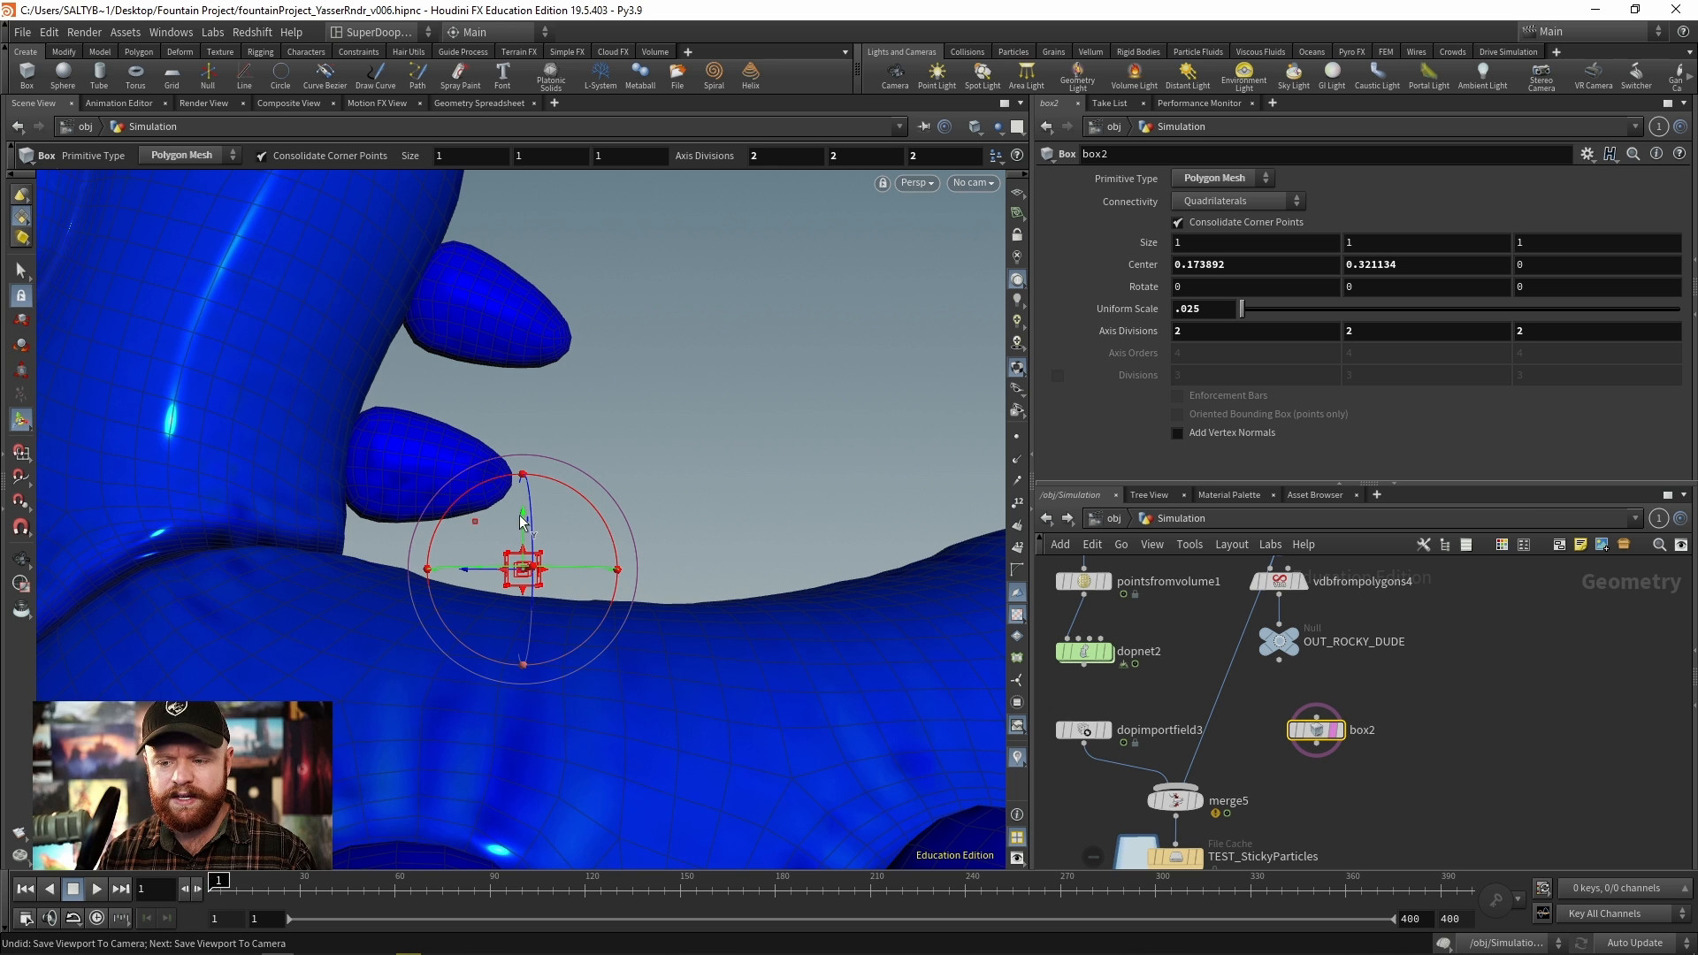
{"action": "mouse_move", "coordinate": [523, 522]}
{"action": "left_mouse_down"}
{"action": "mouse_move", "coordinate": [523, 541]}
{"action": "mouse_move", "coordinate": [713, 534]}
{"action": "mouse_move", "coordinate": [622, 543]}
{"action": "mouse_move", "coordinate": [524, 518]}
{"action": "left_mouse_up"}
{"action": "key", "text": "Escape"}
{"action": "key", "text": "Return"}
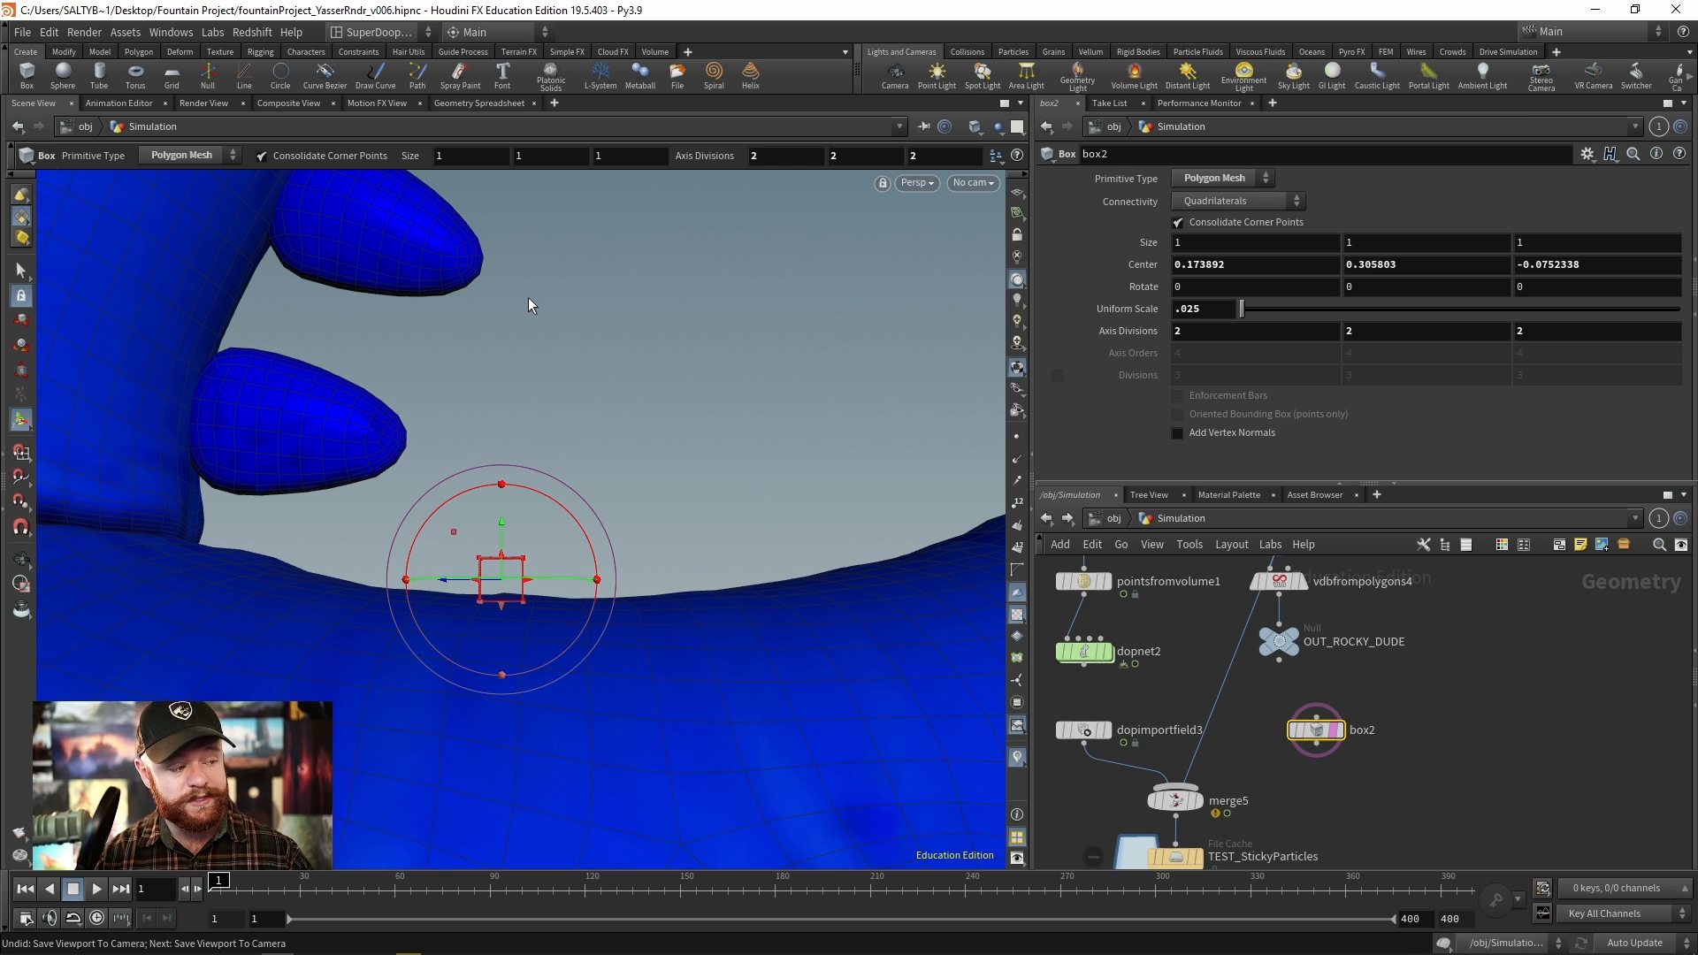
Step: Set Max Distance to 0.025 on gasstickoncollision2 inside dopnet2 and play the flipbook in MPlay
{"action": "middle_click_drag", "start_coordinate": [1202, 609], "coordinate": [1228, 565]}
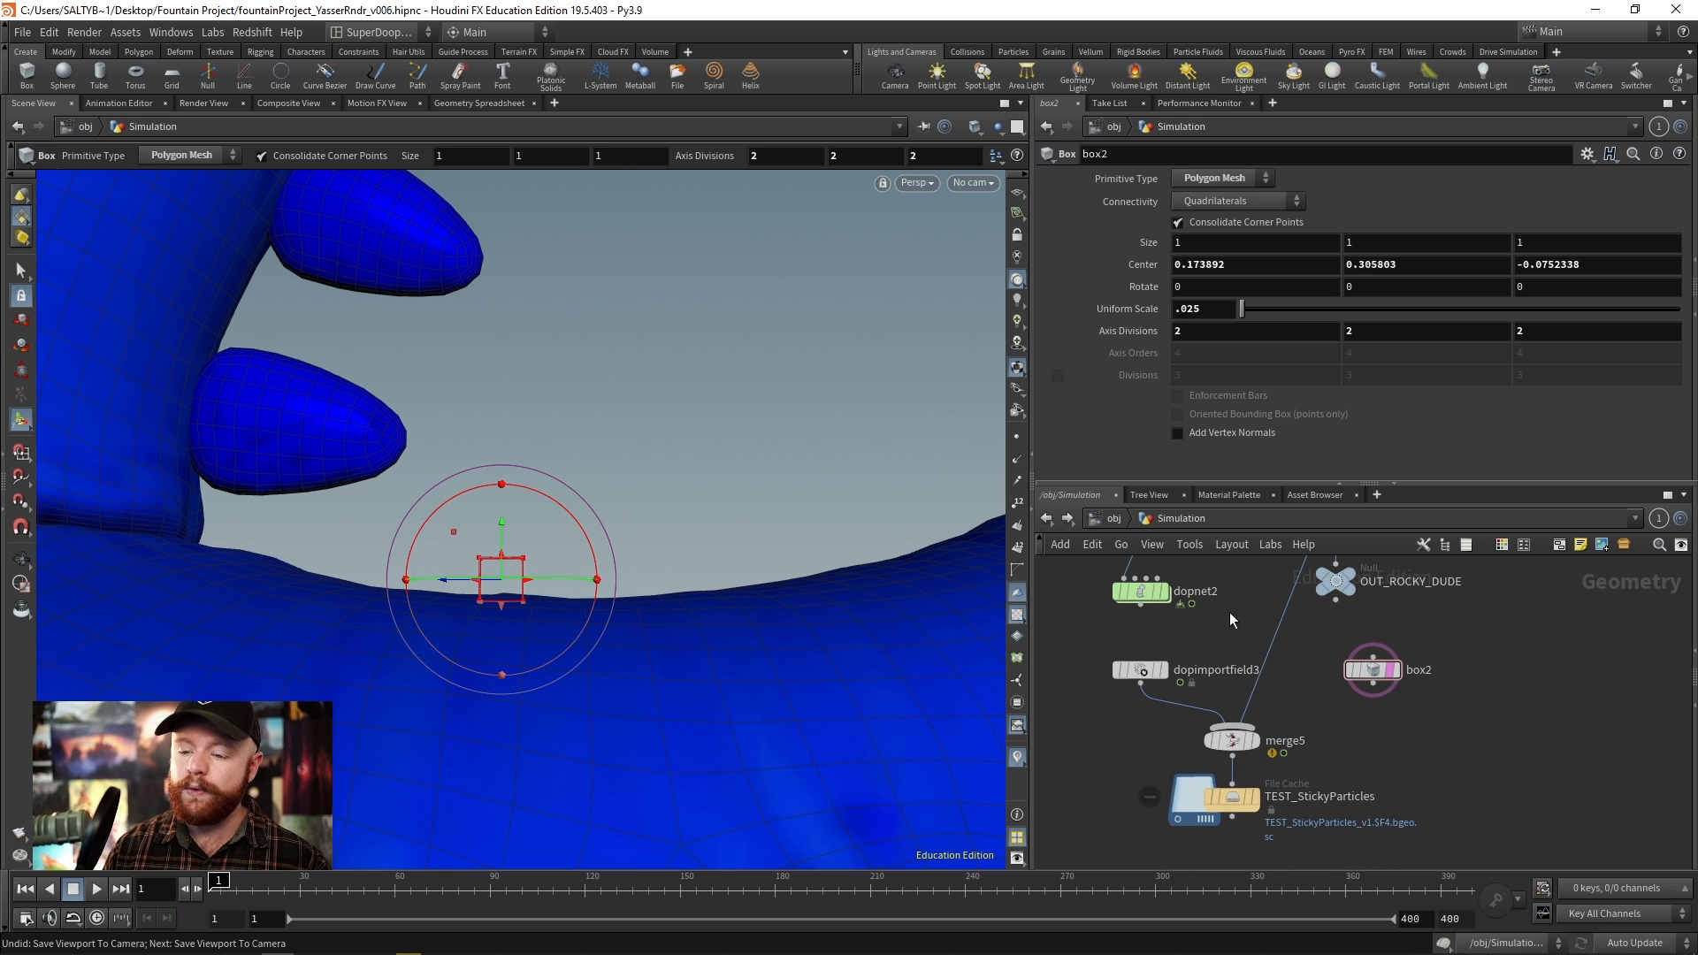
{"action": "scroll", "coordinate": [1206, 672], "scroll_direction": "down", "scroll_amount": 3}
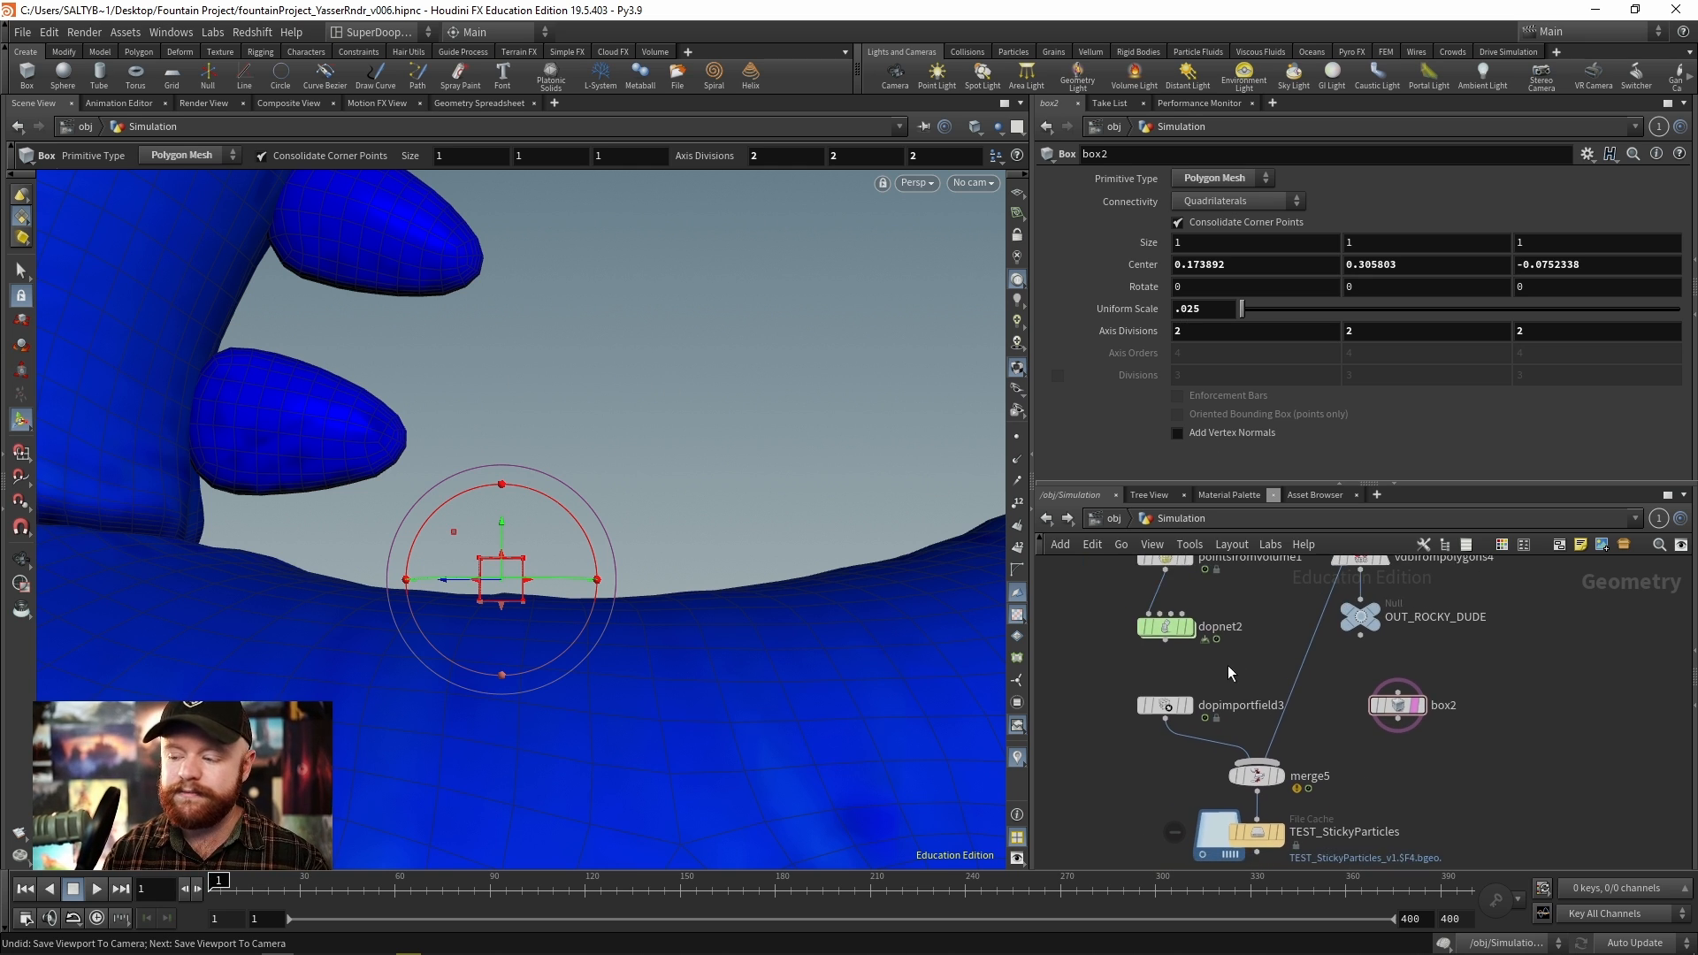
{"action": "double_click", "coordinate": [1194, 589]}
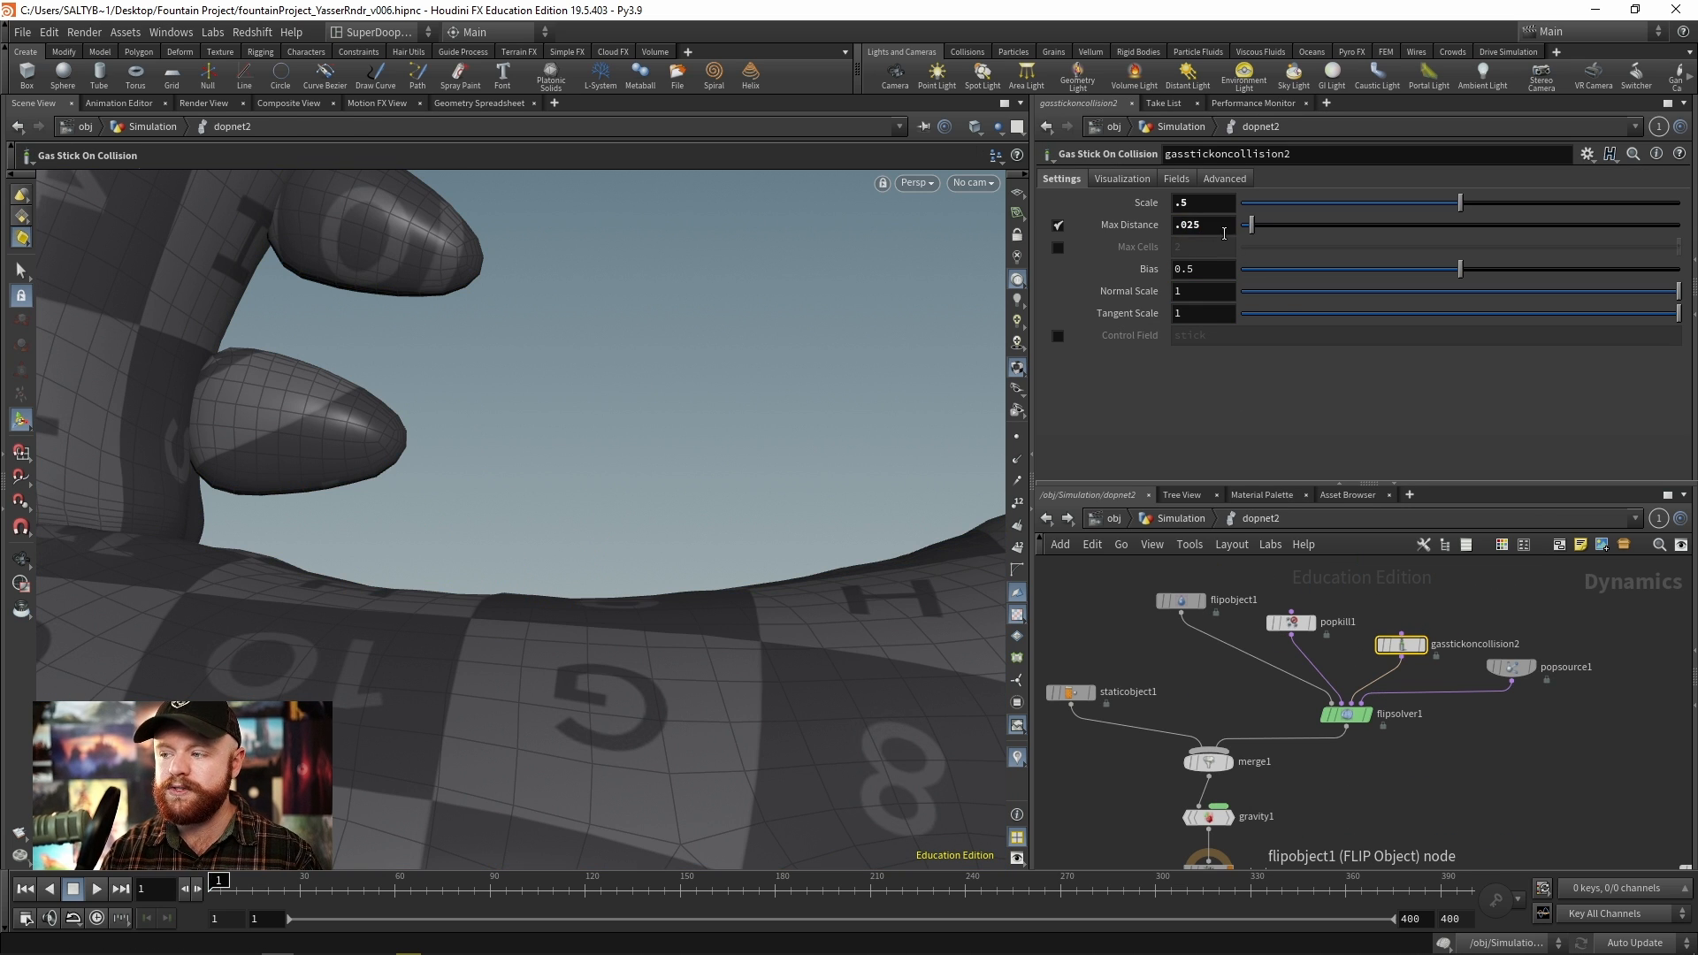
{"action": "middle_click_drag", "start_coordinate": [1478, 595], "coordinate": [1497, 629]}
{"action": "left_click", "coordinate": [1497, 629]}
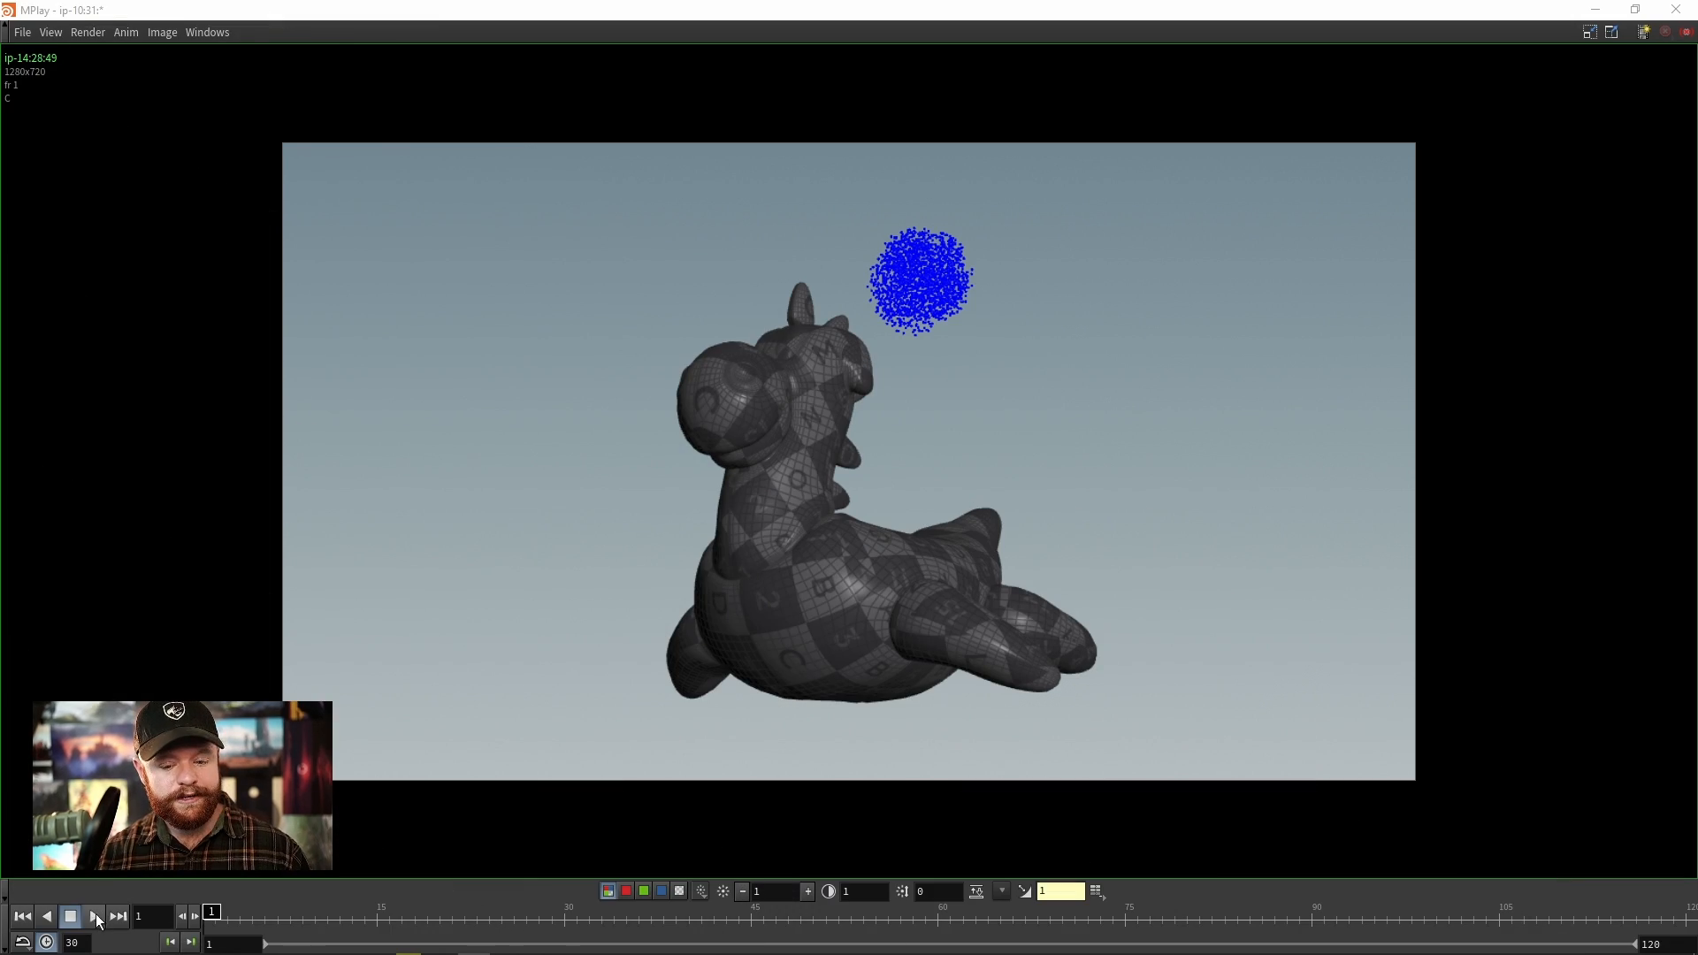
{"action": "left_click", "coordinate": [93, 916]}
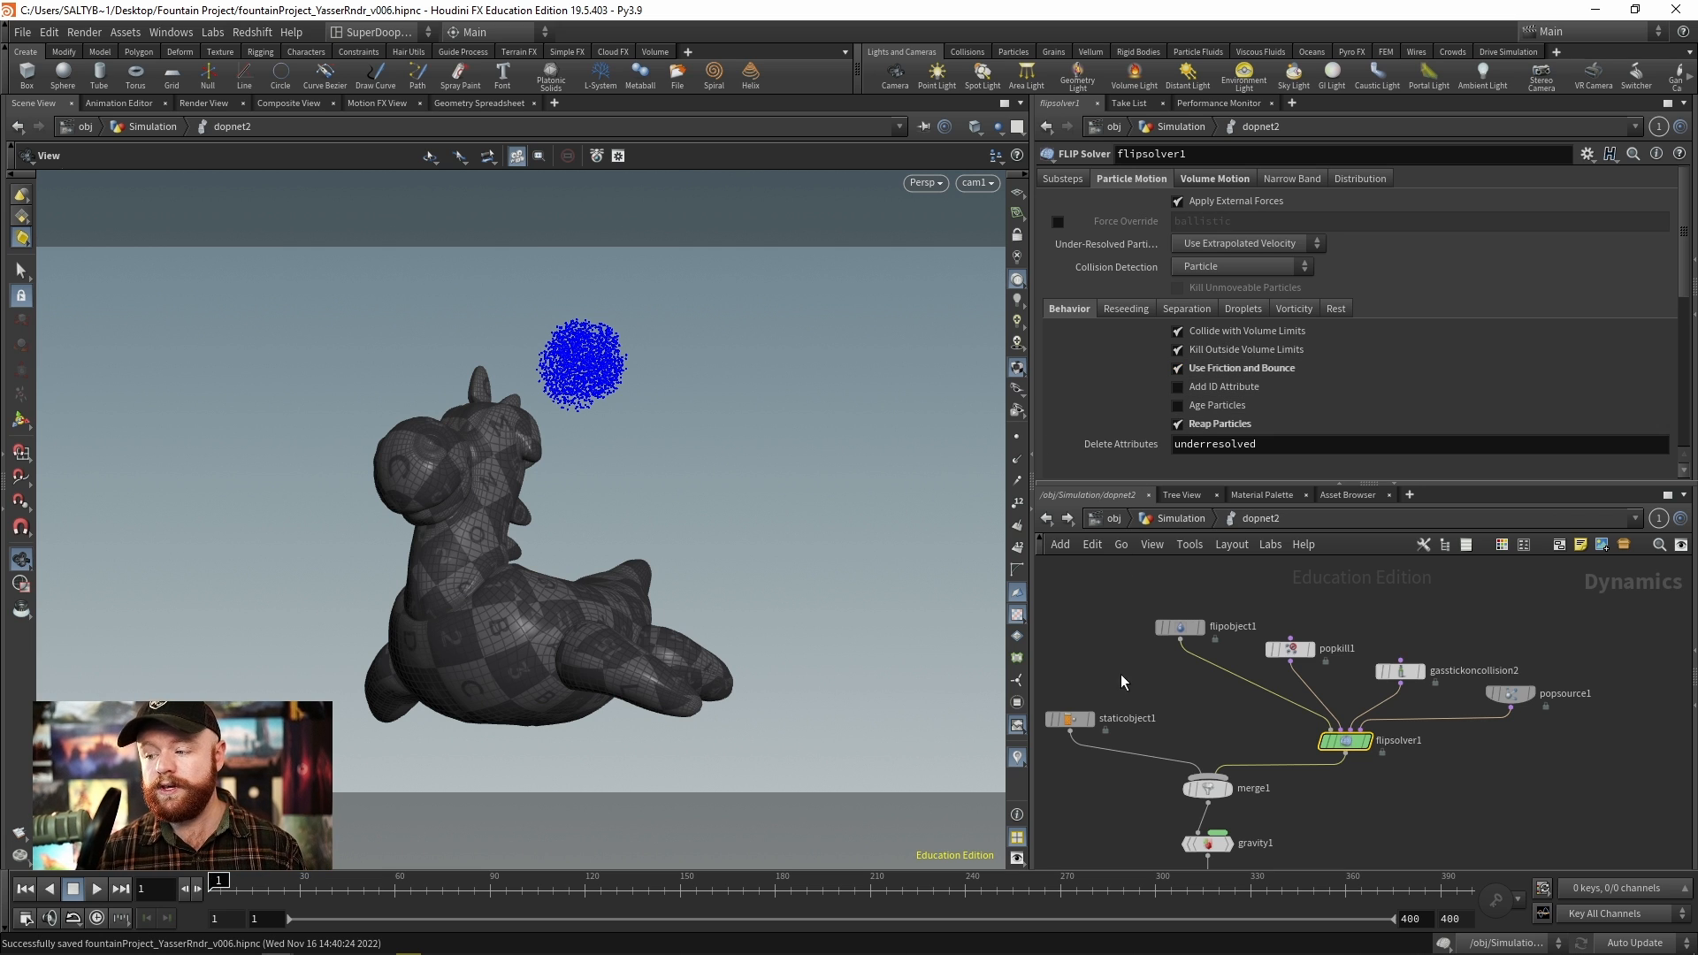
Step: Set flipobject1's physical Bounce to 0.5 and its Friction to 0.25
{"action": "left_click", "coordinate": [1181, 627]}
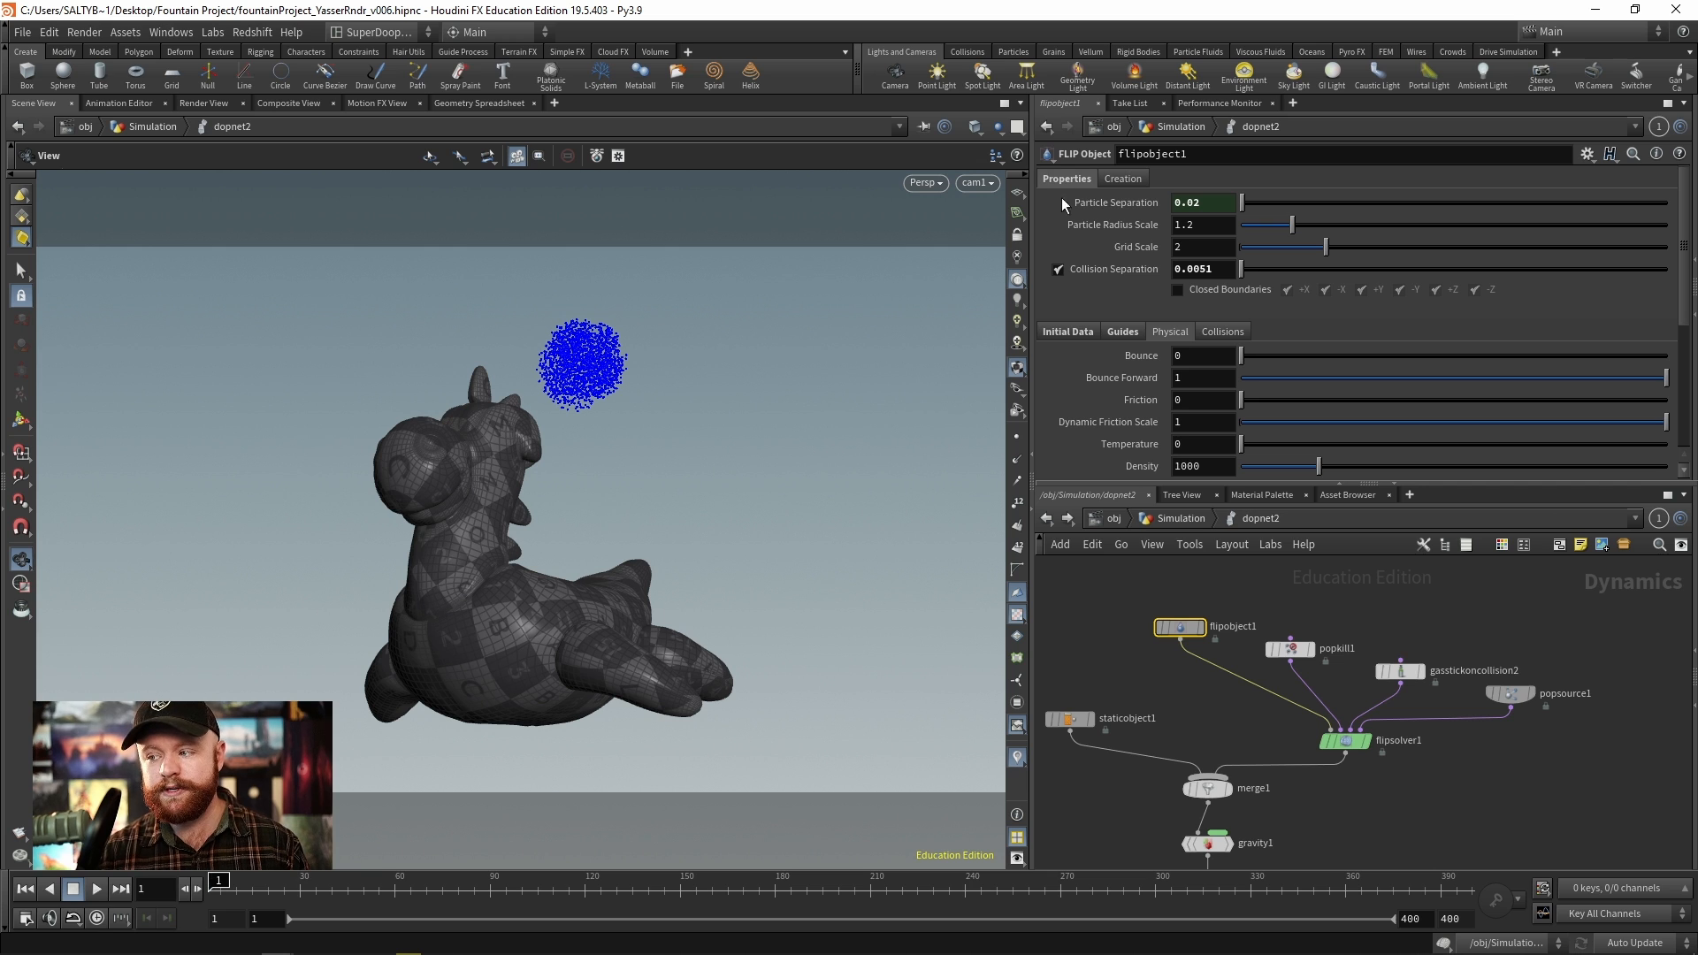
{"action": "left_click", "coordinate": [1197, 358]}
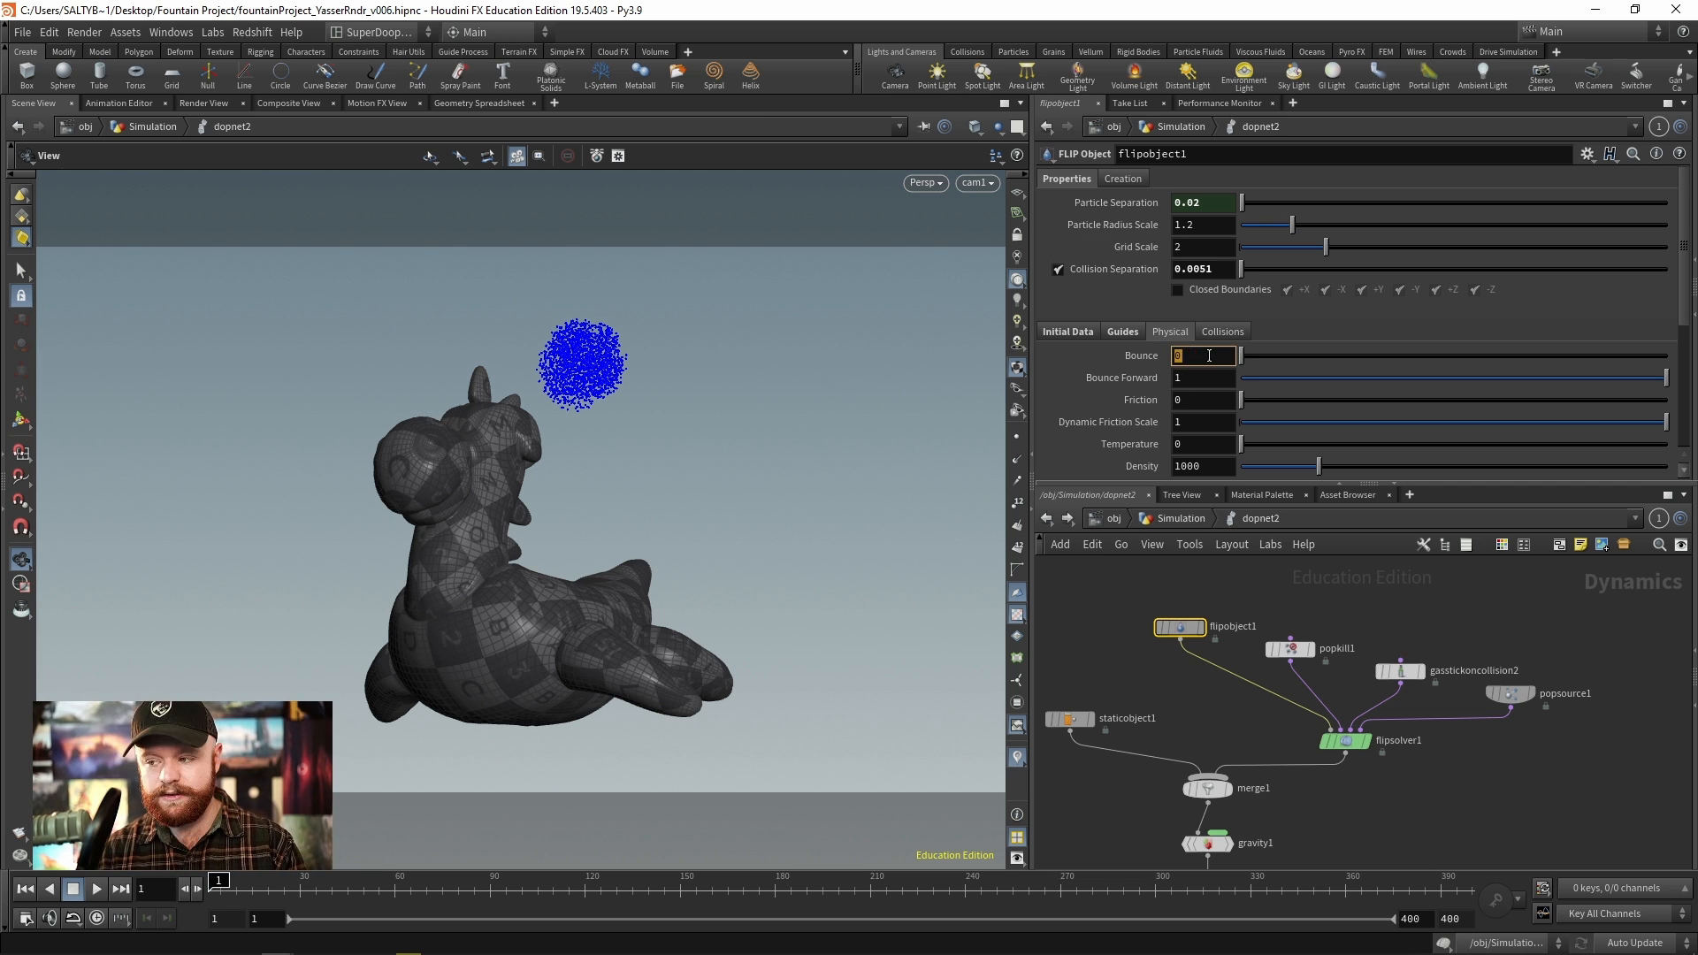
{"action": "key", "text": "Return"}
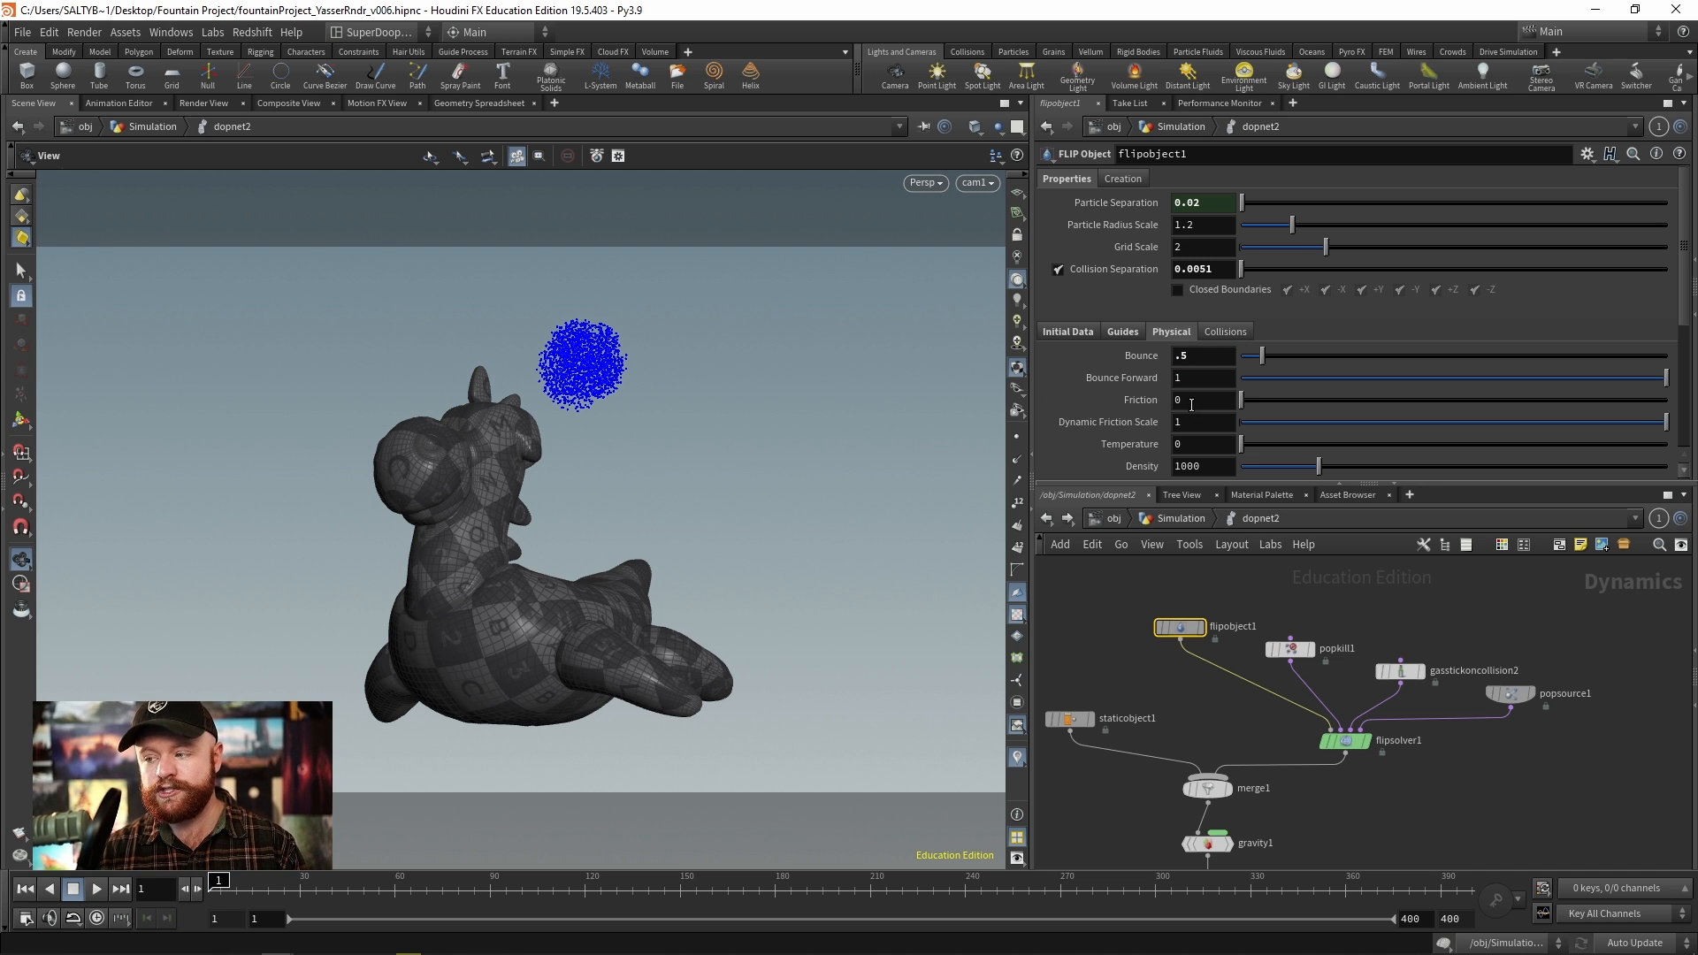
{"action": "left_click_drag", "start_coordinate": [1200, 401], "coordinate": [1138, 404]}
{"action": "type", "text": ".5"}
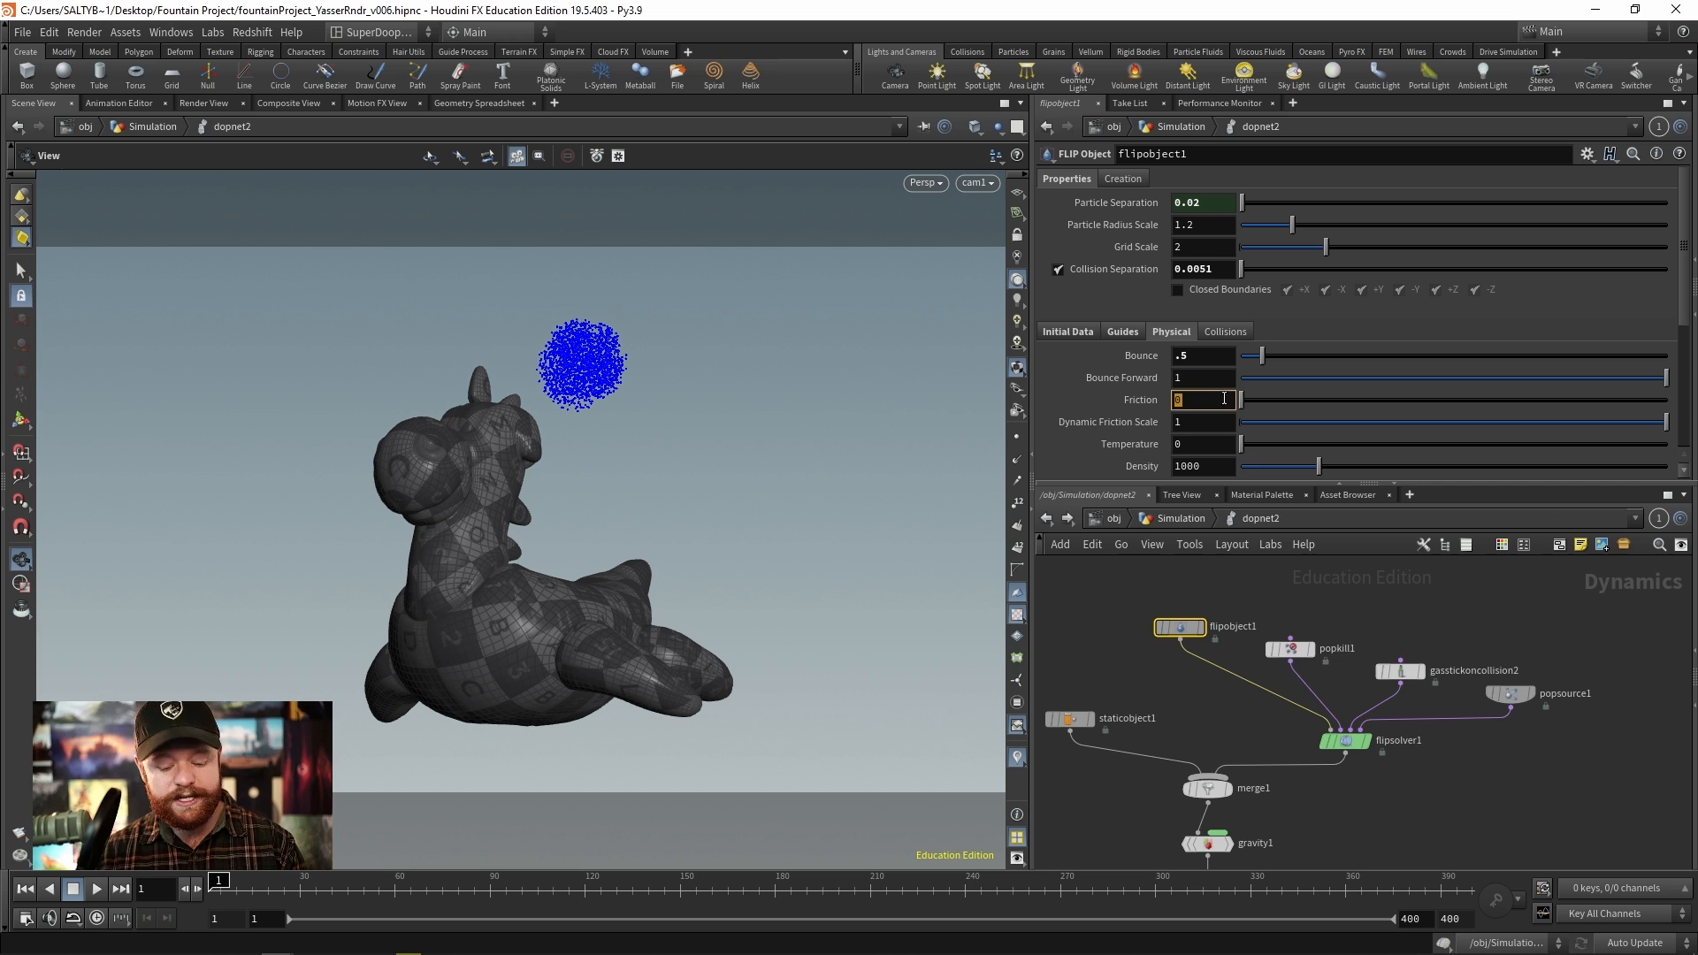
{"action": "key", "text": "Return"}
{"action": "double_click", "coordinate": [1212, 399]}
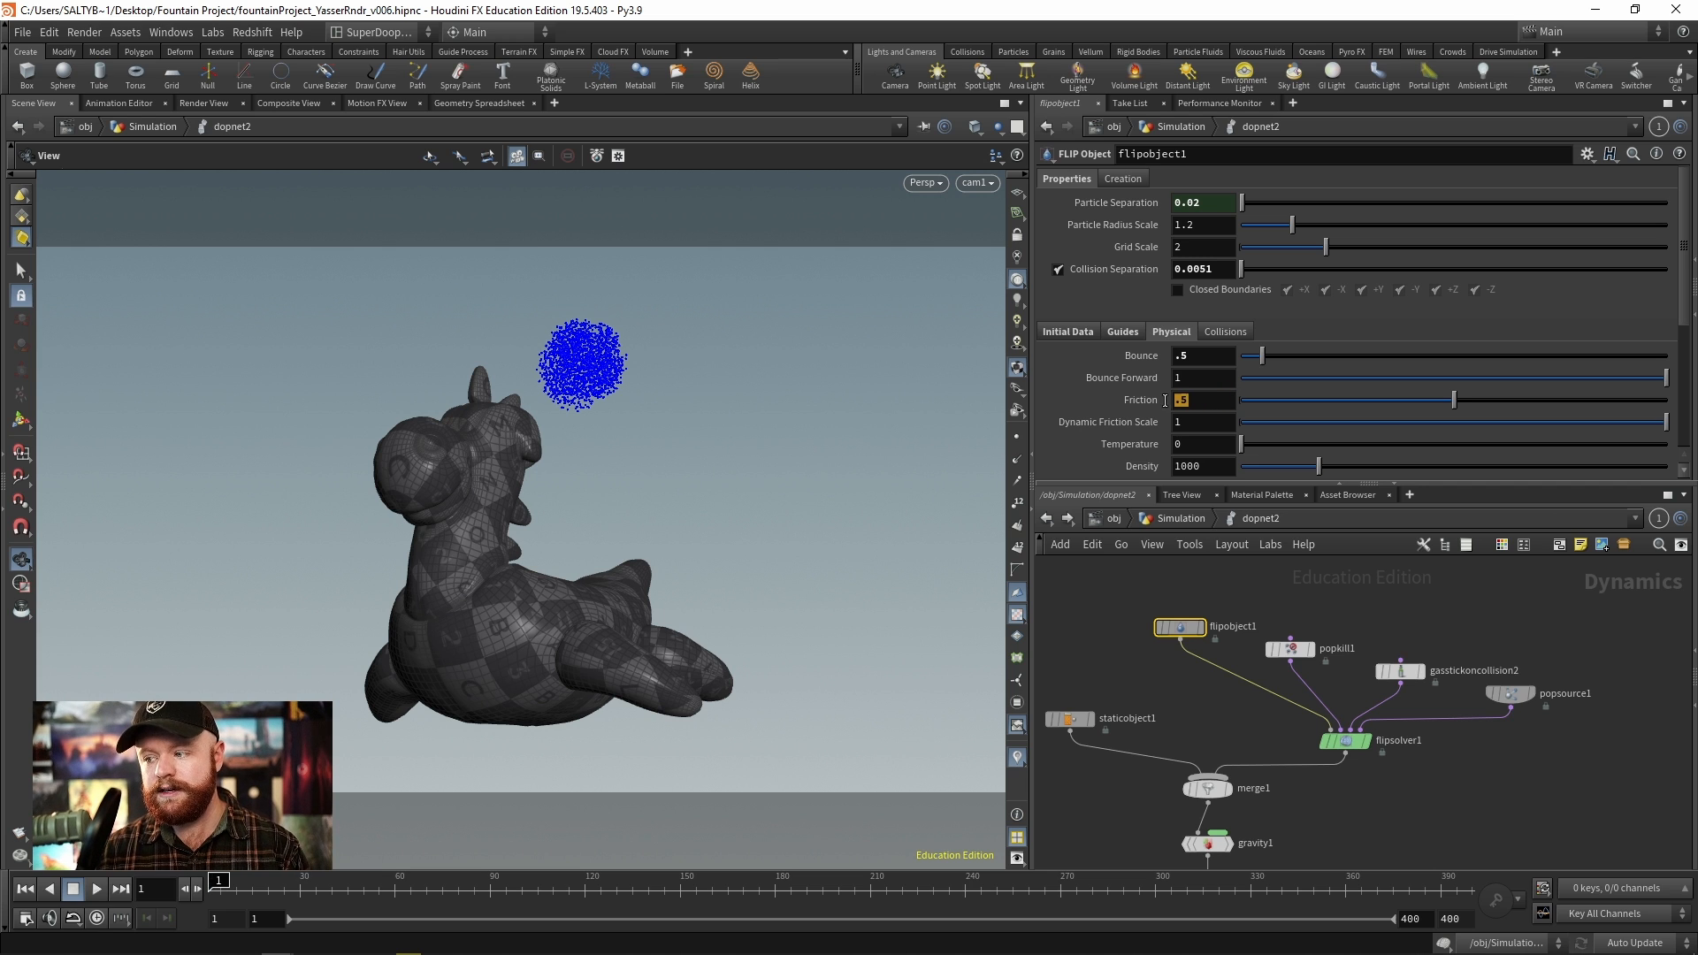
{"action": "type", "text": ".25"}
{"action": "key", "text": "Return"}
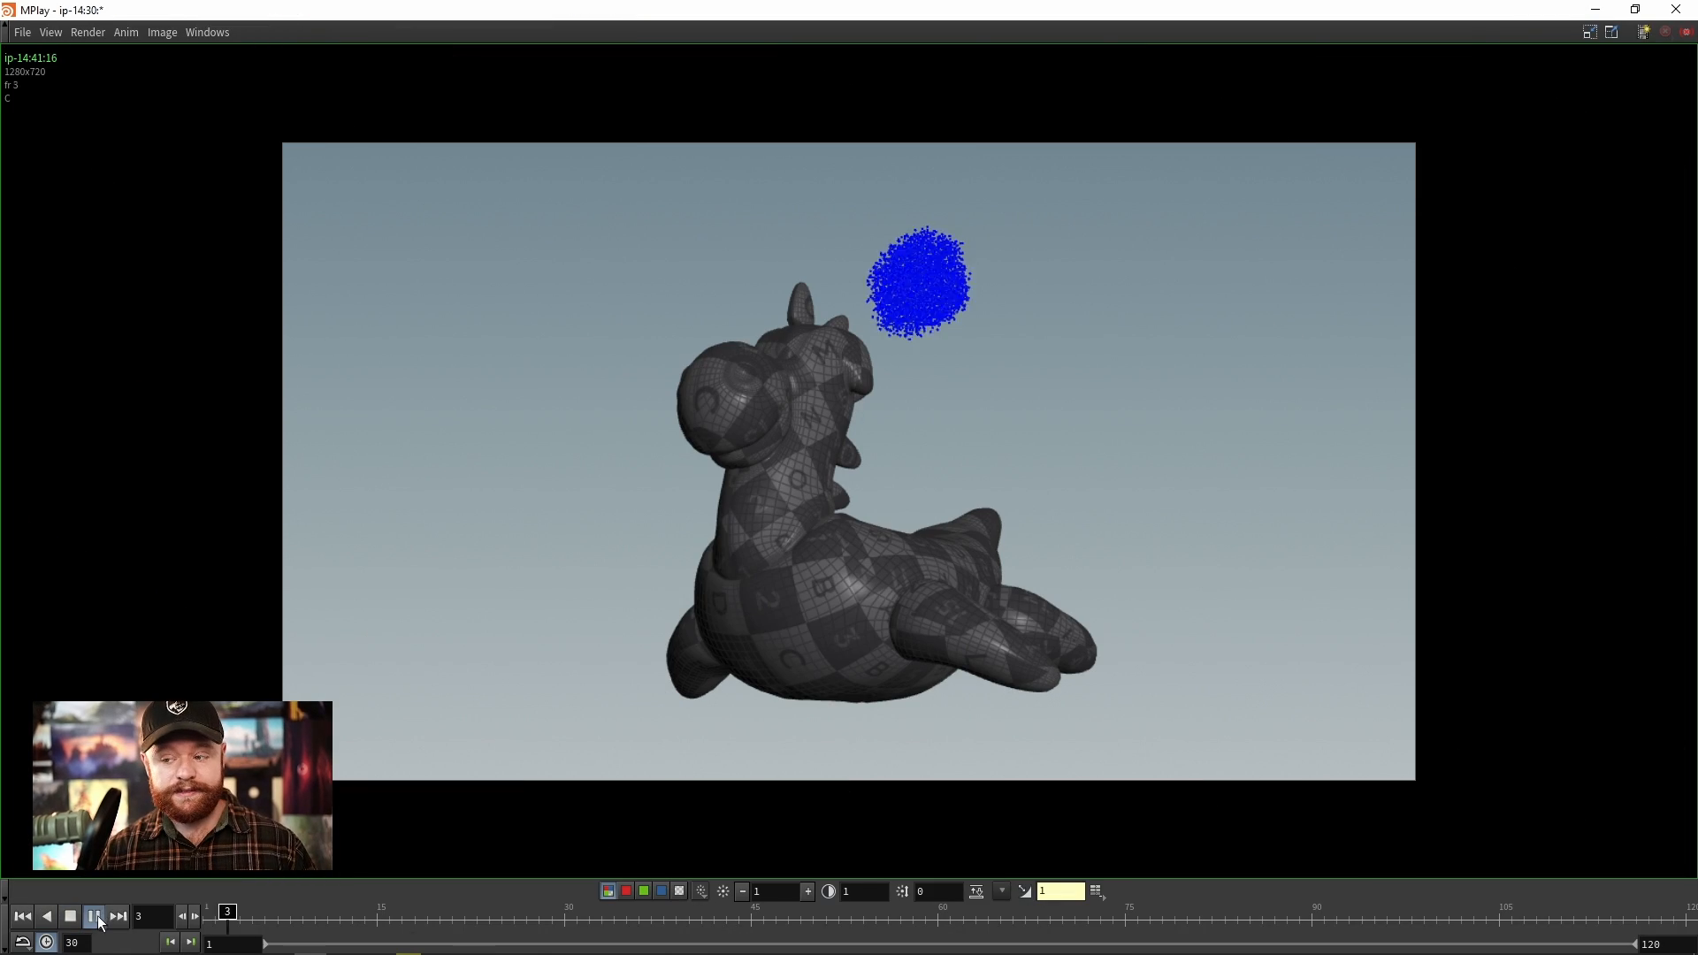
Step: Play the bounce and friction flipbook in MPlay, stop it, and return to flipobject1's physical settings in Houdini
{"action": "left_click", "coordinate": [98, 916]}
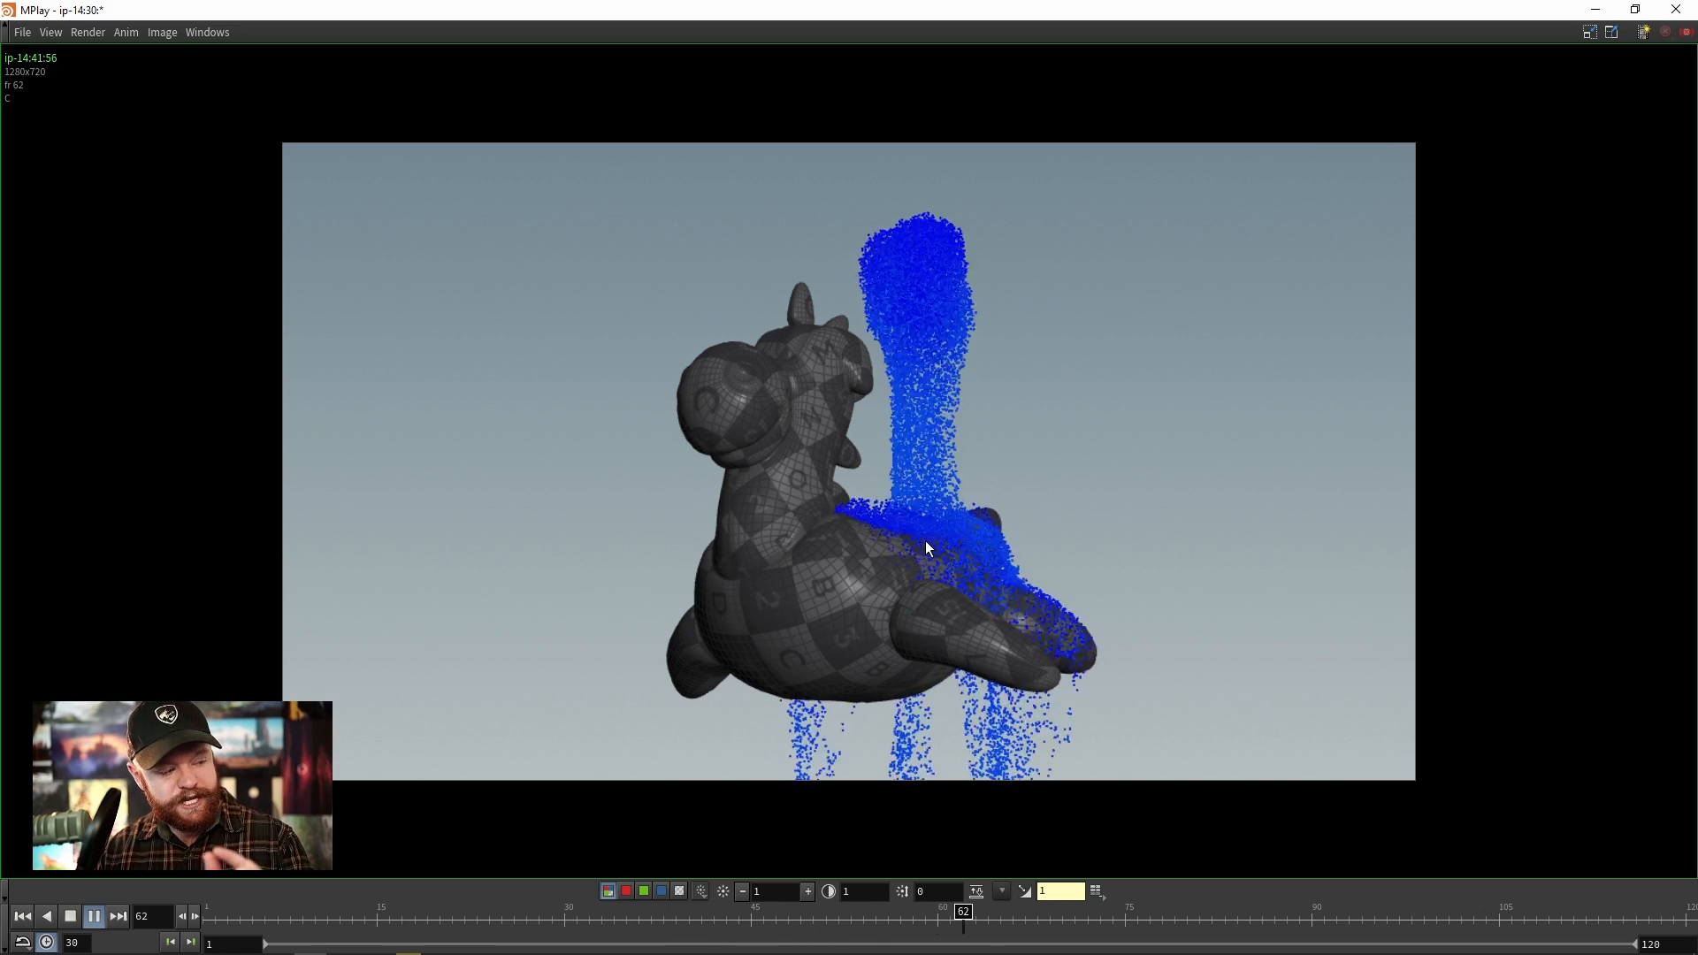
{"action": "left_click", "coordinate": [72, 917]}
{"action": "left_click", "coordinate": [1596, 10]}
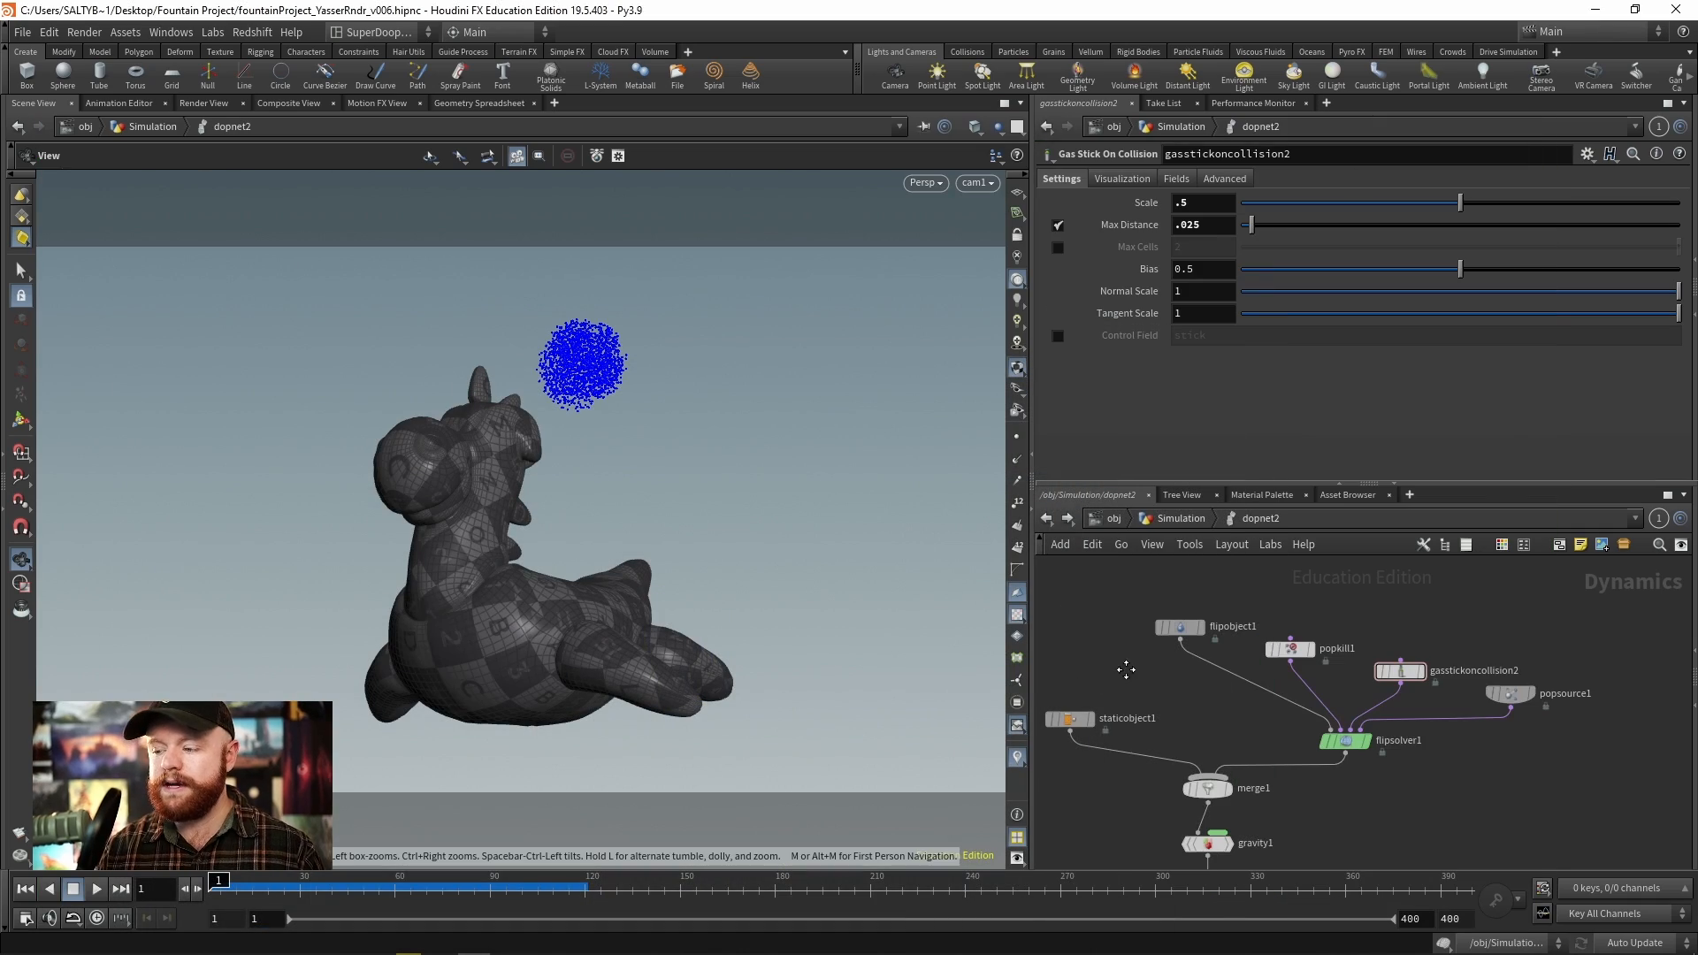
{"action": "left_click_drag", "start_coordinate": [1226, 625], "coordinate": [1226, 625]}
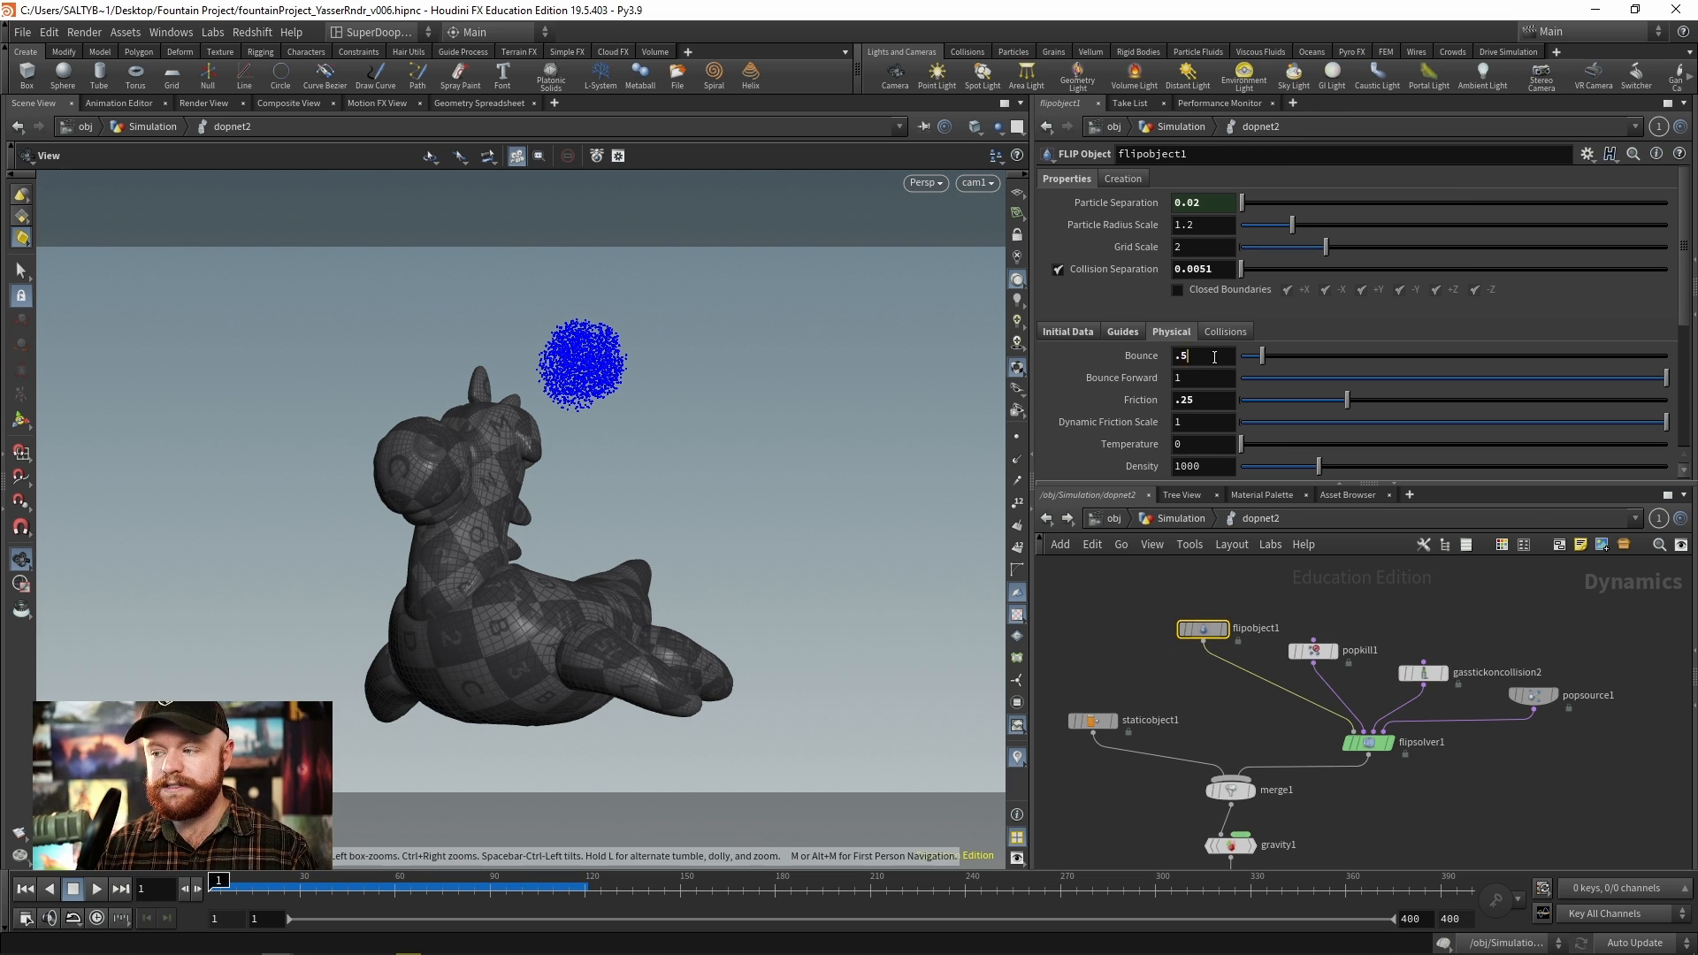
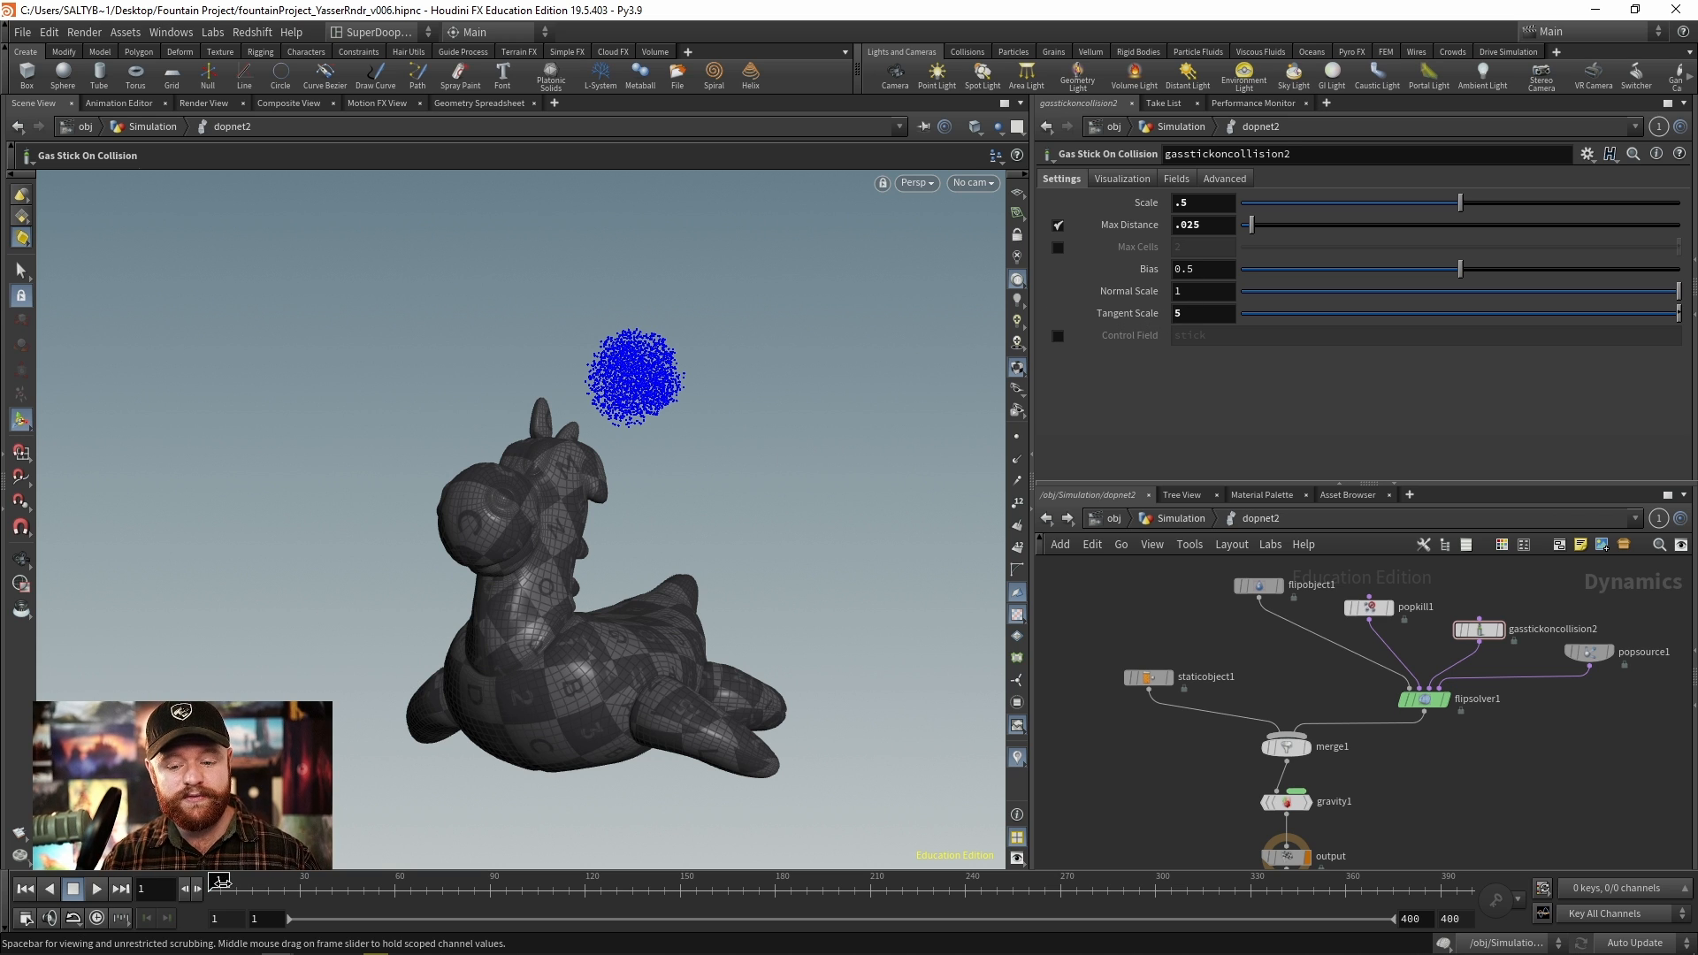
Step: Advance the simulation to frame 15 and examine the particles falling toward the toy from the side
{"action": "mouse_move", "coordinate": [235, 881]}
{"action": "left_mouse_down"}
{"action": "mouse_move", "coordinate": [269, 883]}
{"action": "mouse_move", "coordinate": [252, 881]}
{"action": "left_mouse_up"}
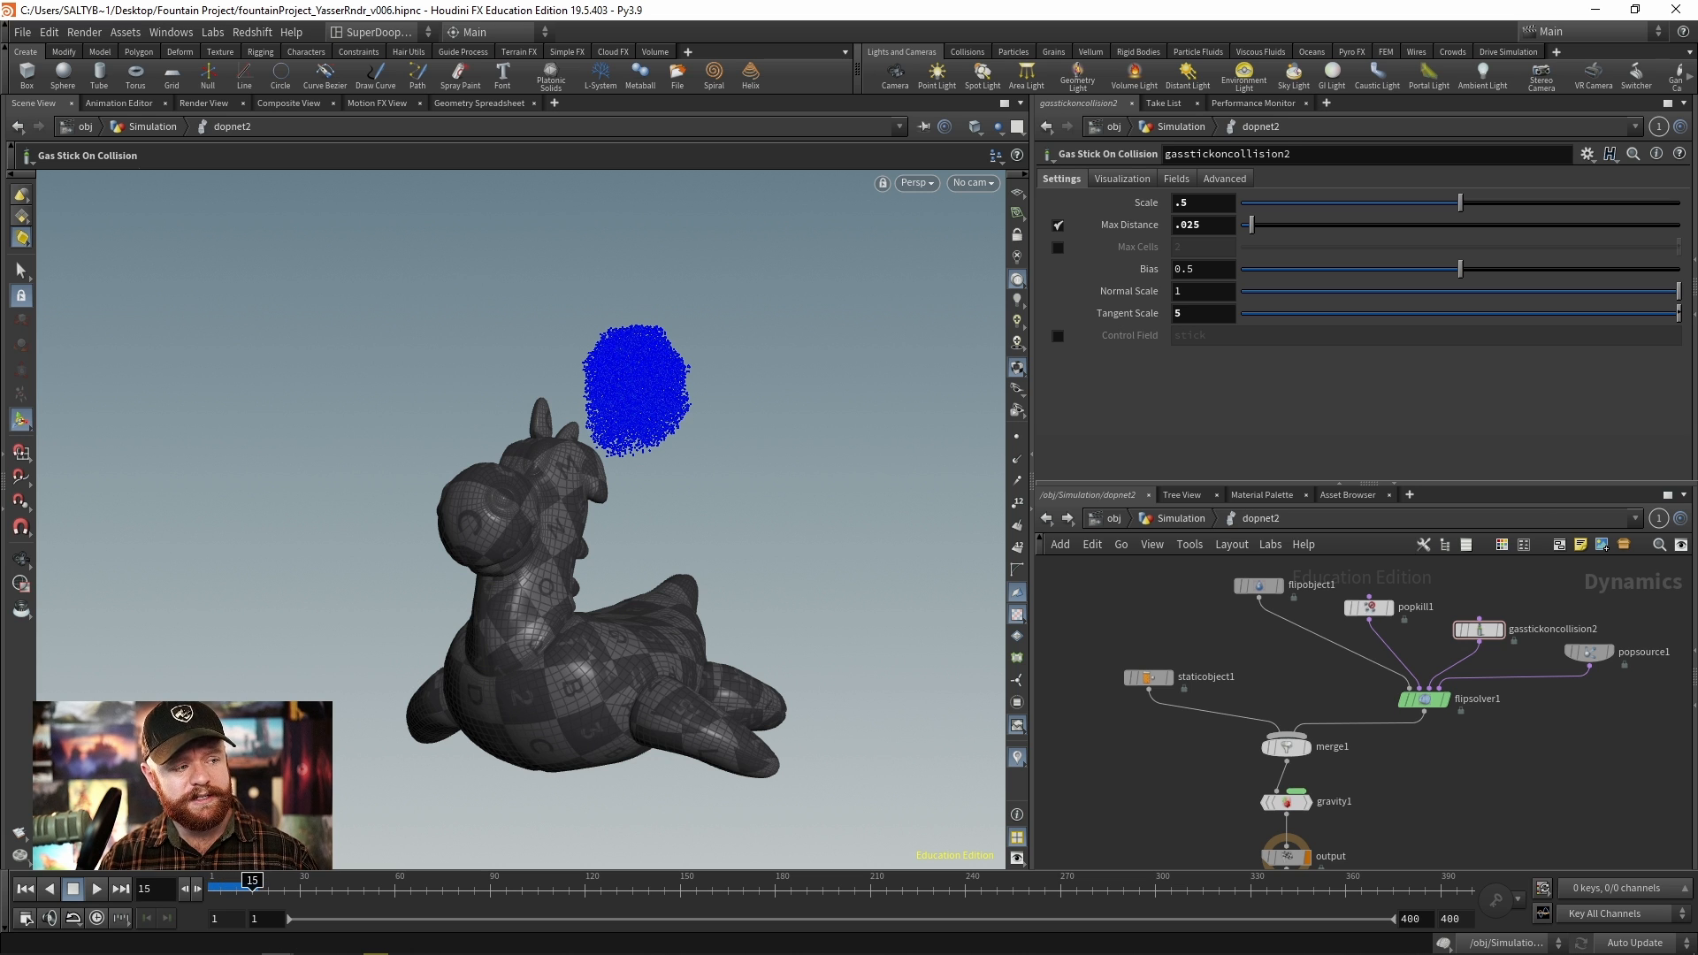
{"action": "left_click_drag", "start_coordinate": [676, 481], "coordinate": [1010, 318]}
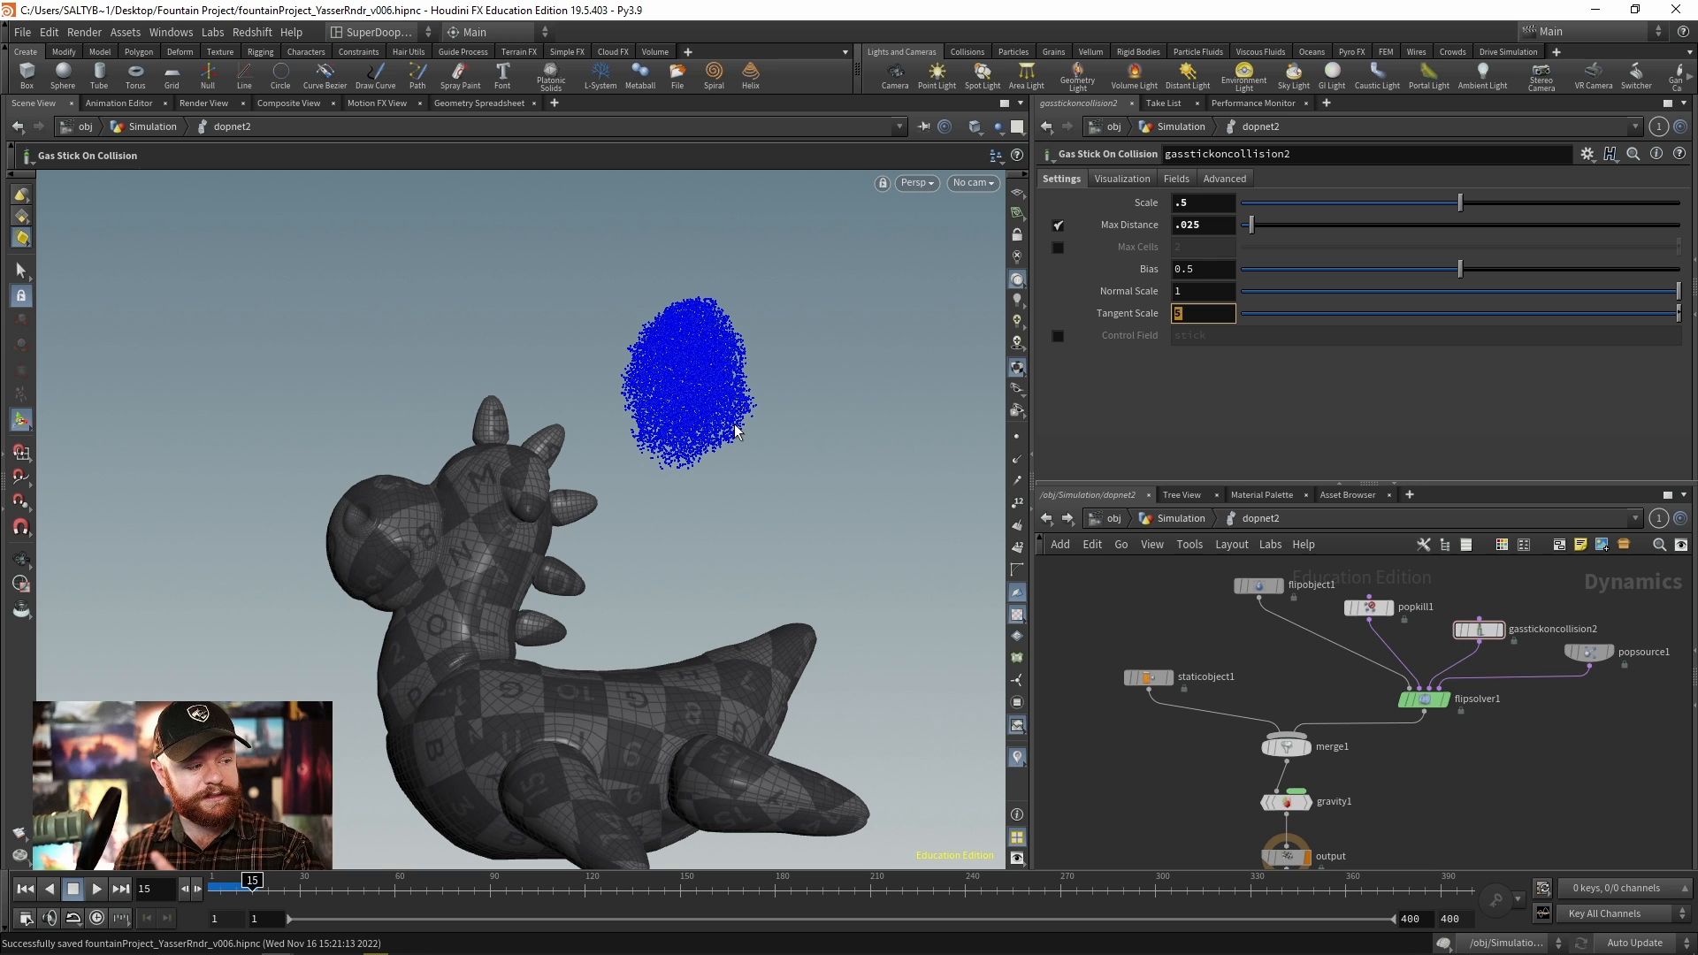
Step: Set Bias to 0.1 on gasstickoncollision2, restart the simulation from frame 1, and advance it to frame 24
{"action": "left_click", "coordinate": [1191, 269]}
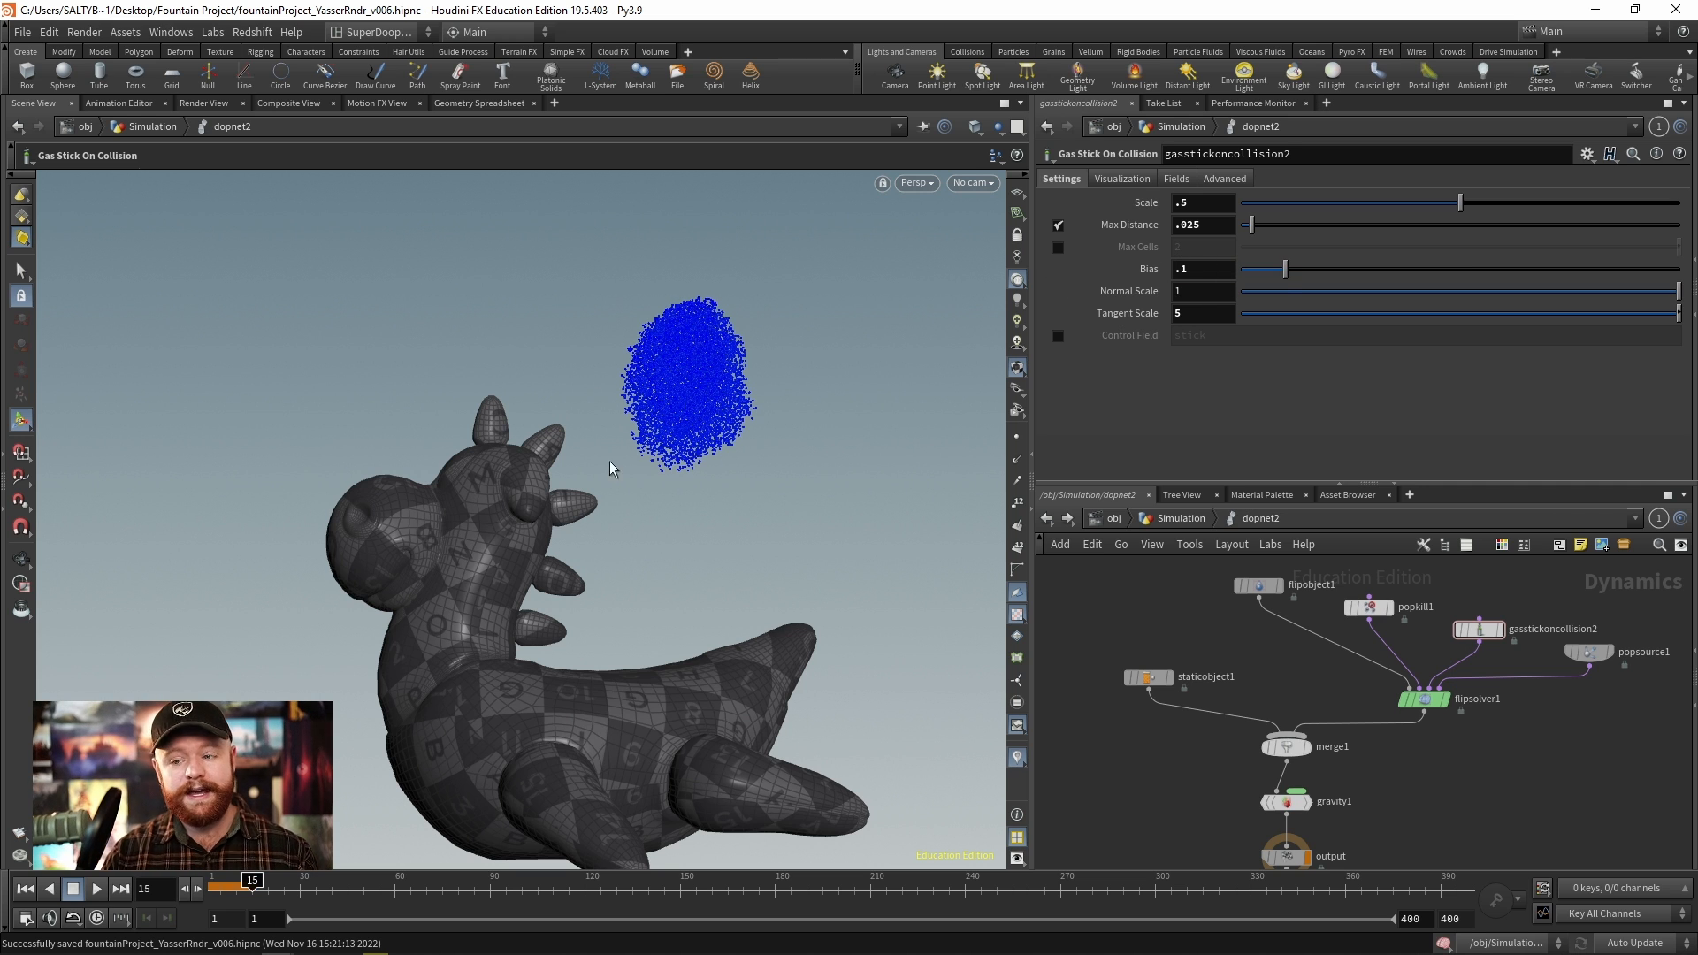
{"action": "left_click", "coordinate": [30, 888]}
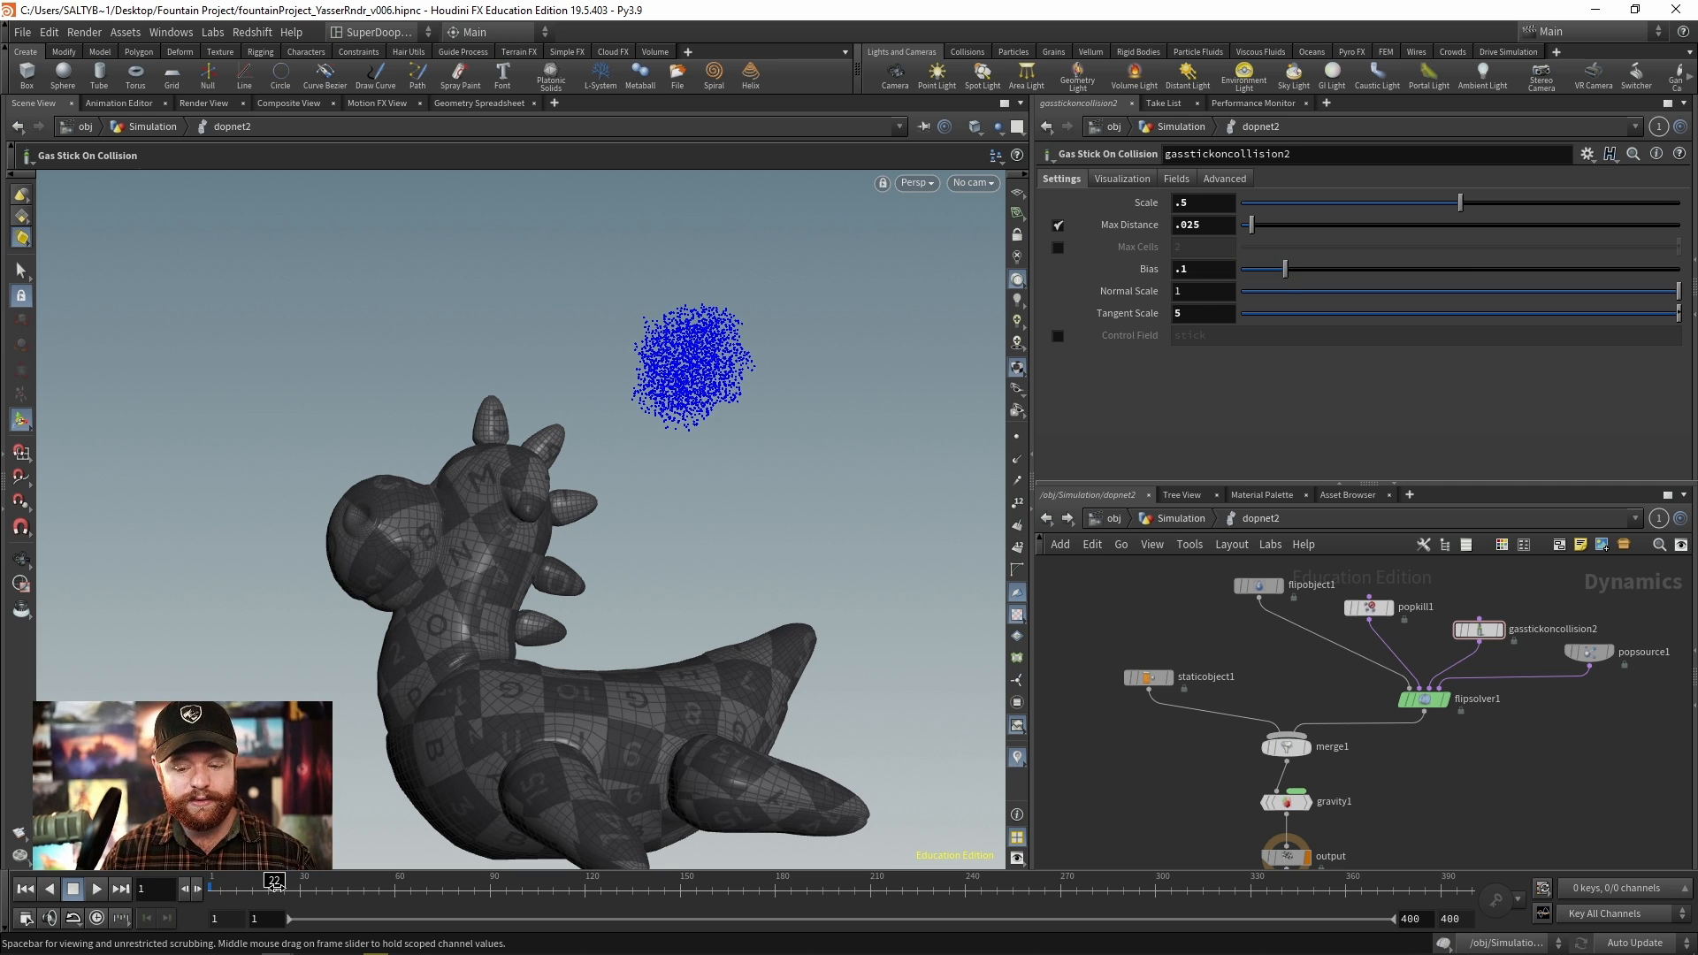
{"action": "left_click", "coordinate": [275, 888]}
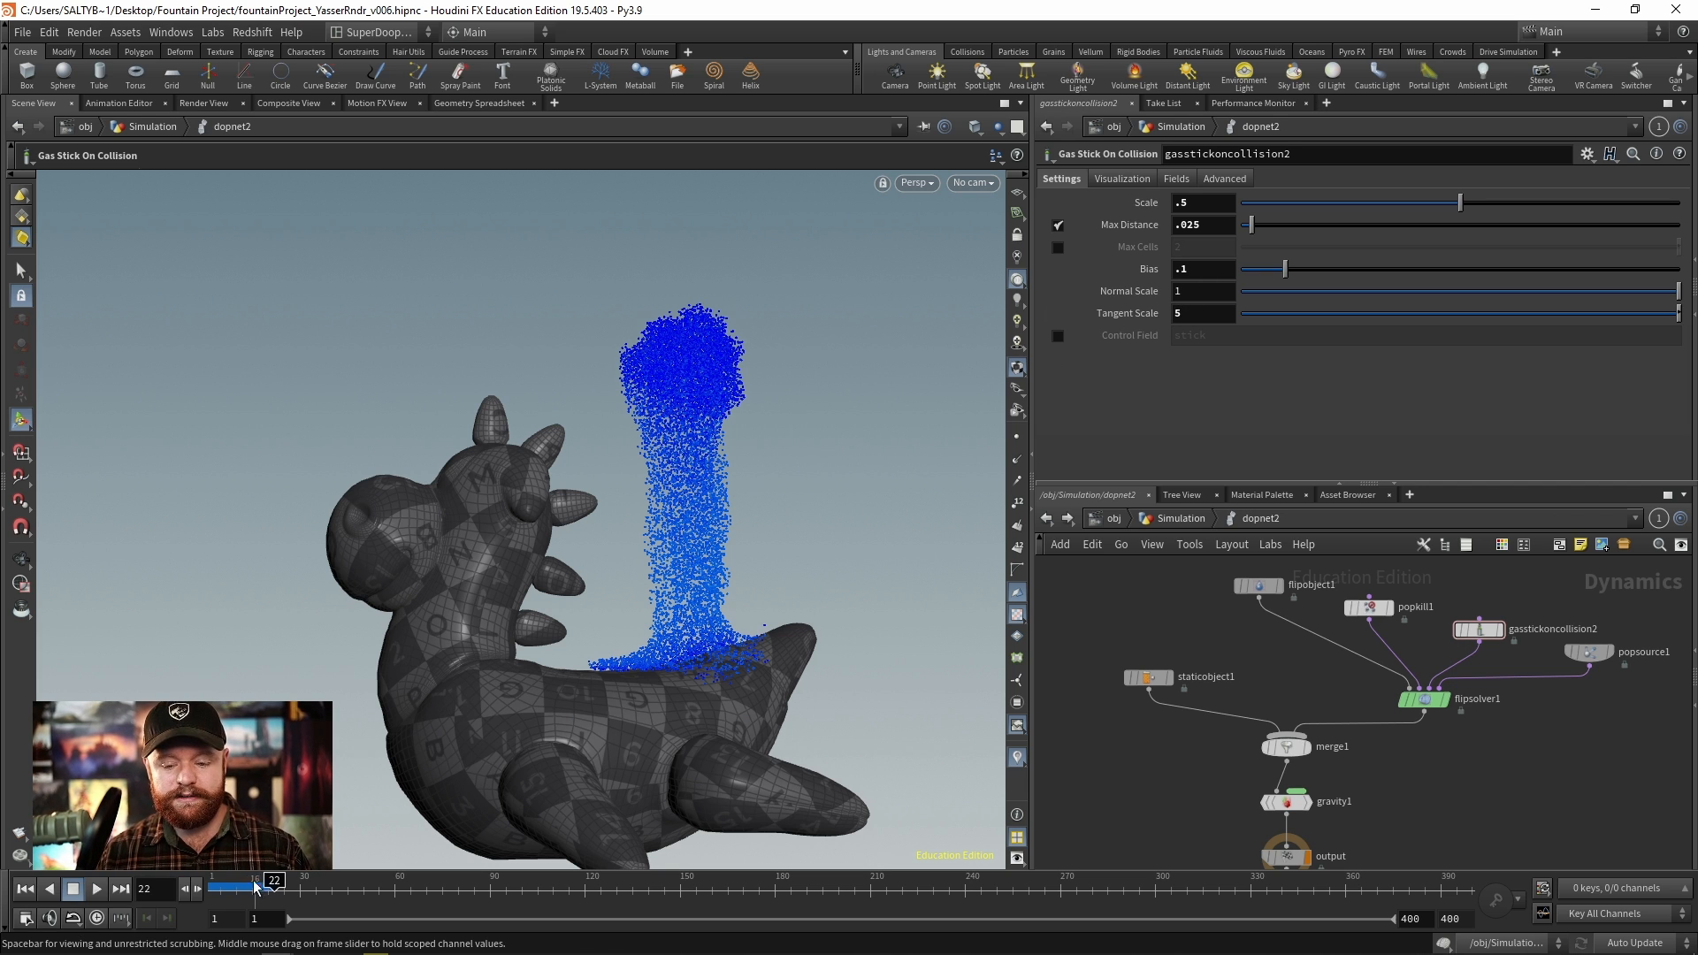
{"action": "mouse_move", "coordinate": [275, 882]}
{"action": "left_mouse_down"}
{"action": "mouse_move", "coordinate": [224, 882]}
{"action": "mouse_move", "coordinate": [280, 879]}
{"action": "left_mouse_up"}
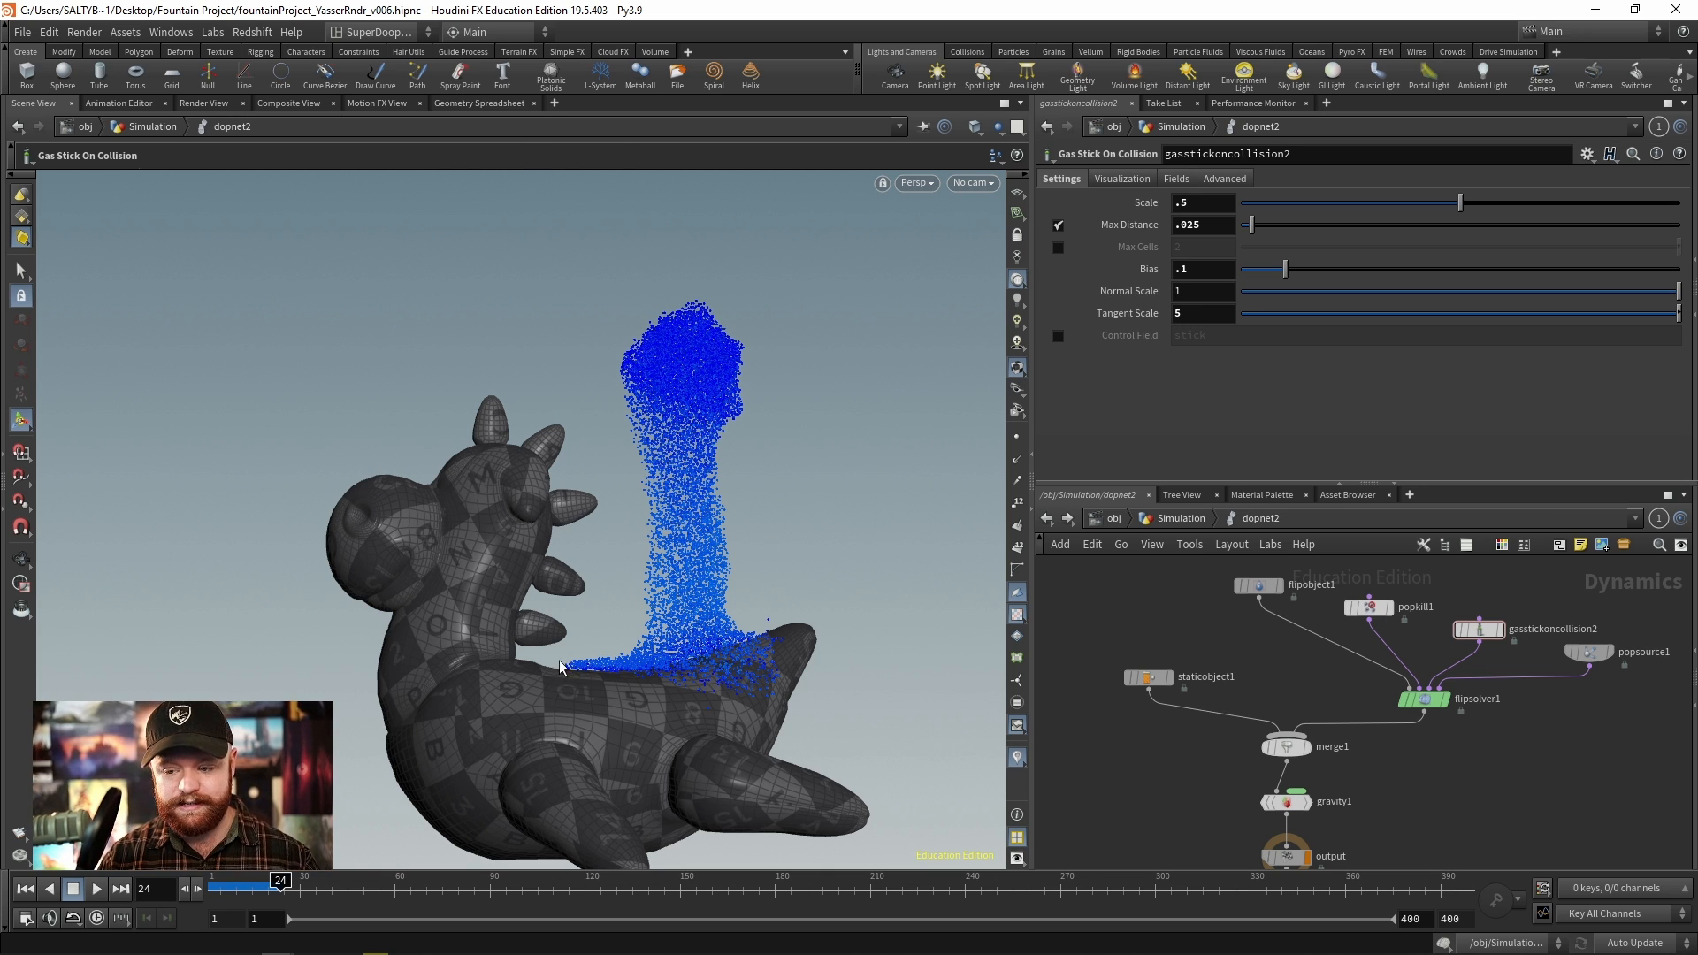
Step: Examine the particles hitting the toy's back up to frame 24, and play and stop the flipbook in MPlay
{"action": "scroll", "coordinate": [559, 667], "scroll_direction": "up", "scroll_amount": 4}
{"action": "left_click_drag", "start_coordinate": [559, 668], "coordinate": [698, 694], "text": "alt"}
{"action": "middle_click_drag", "start_coordinate": [698, 694], "coordinate": [587, 611], "text": "alt"}
{"action": "mouse_move", "coordinate": [254, 883]}
{"action": "left_mouse_down"}
{"action": "mouse_move", "coordinate": [224, 887]}
{"action": "mouse_move", "coordinate": [298, 880]}
{"action": "mouse_move", "coordinate": [281, 882]}
{"action": "left_mouse_up"}
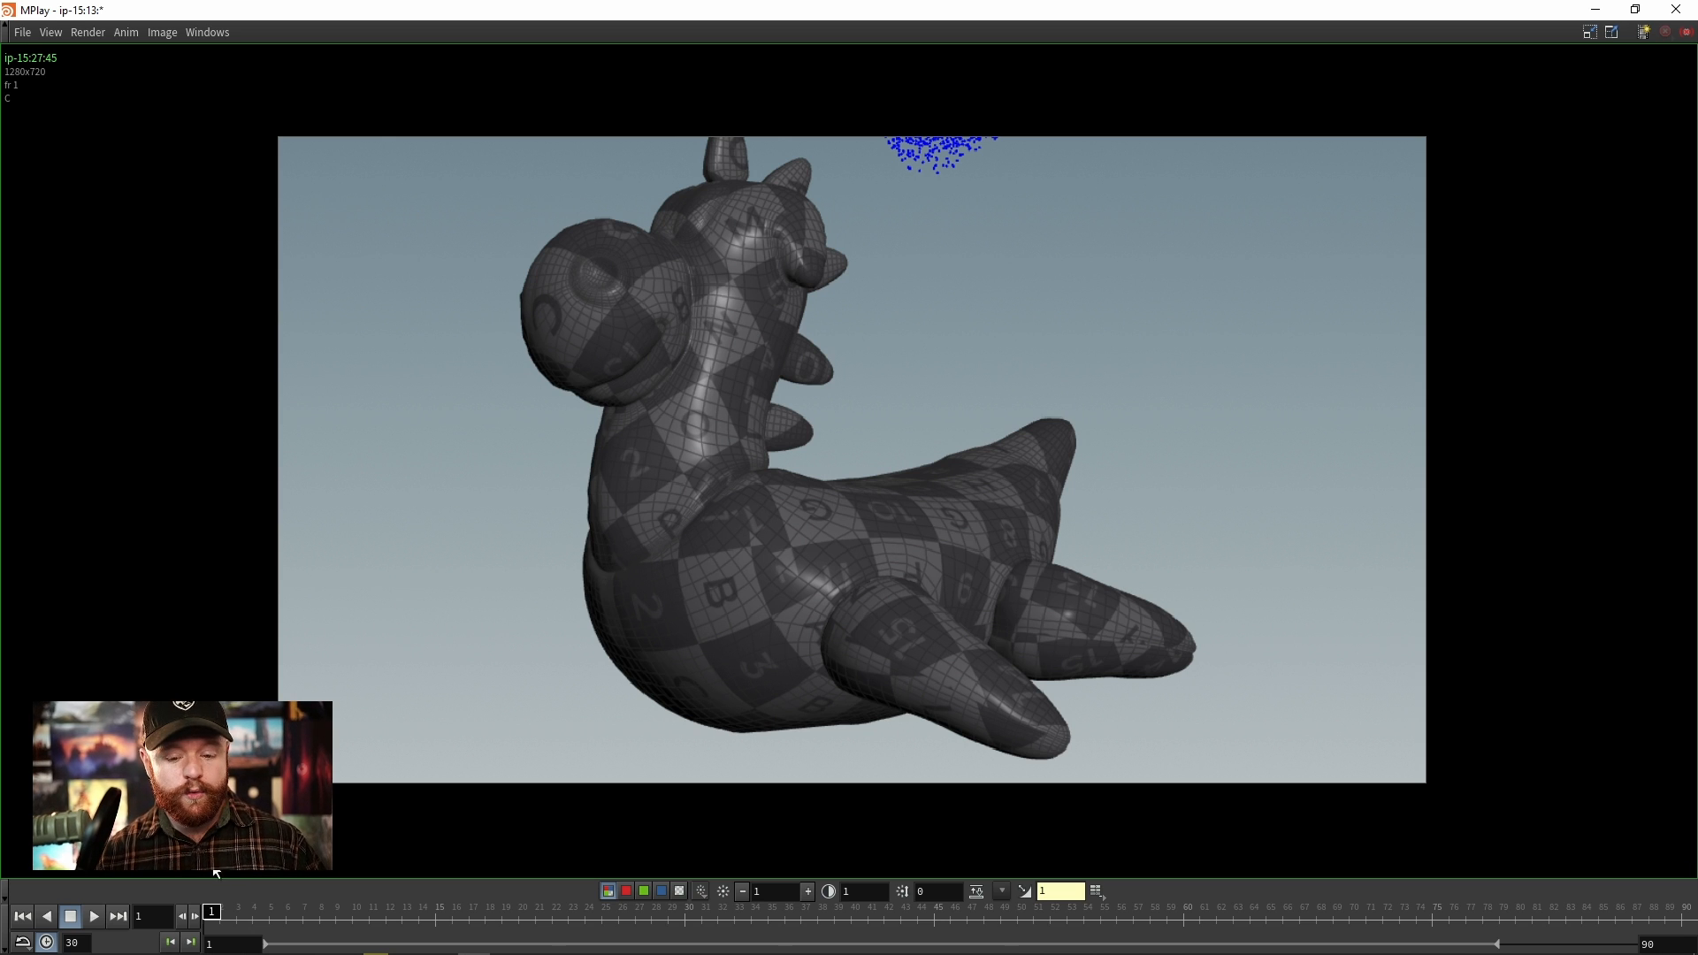
{"action": "left_click", "coordinate": [94, 917]}
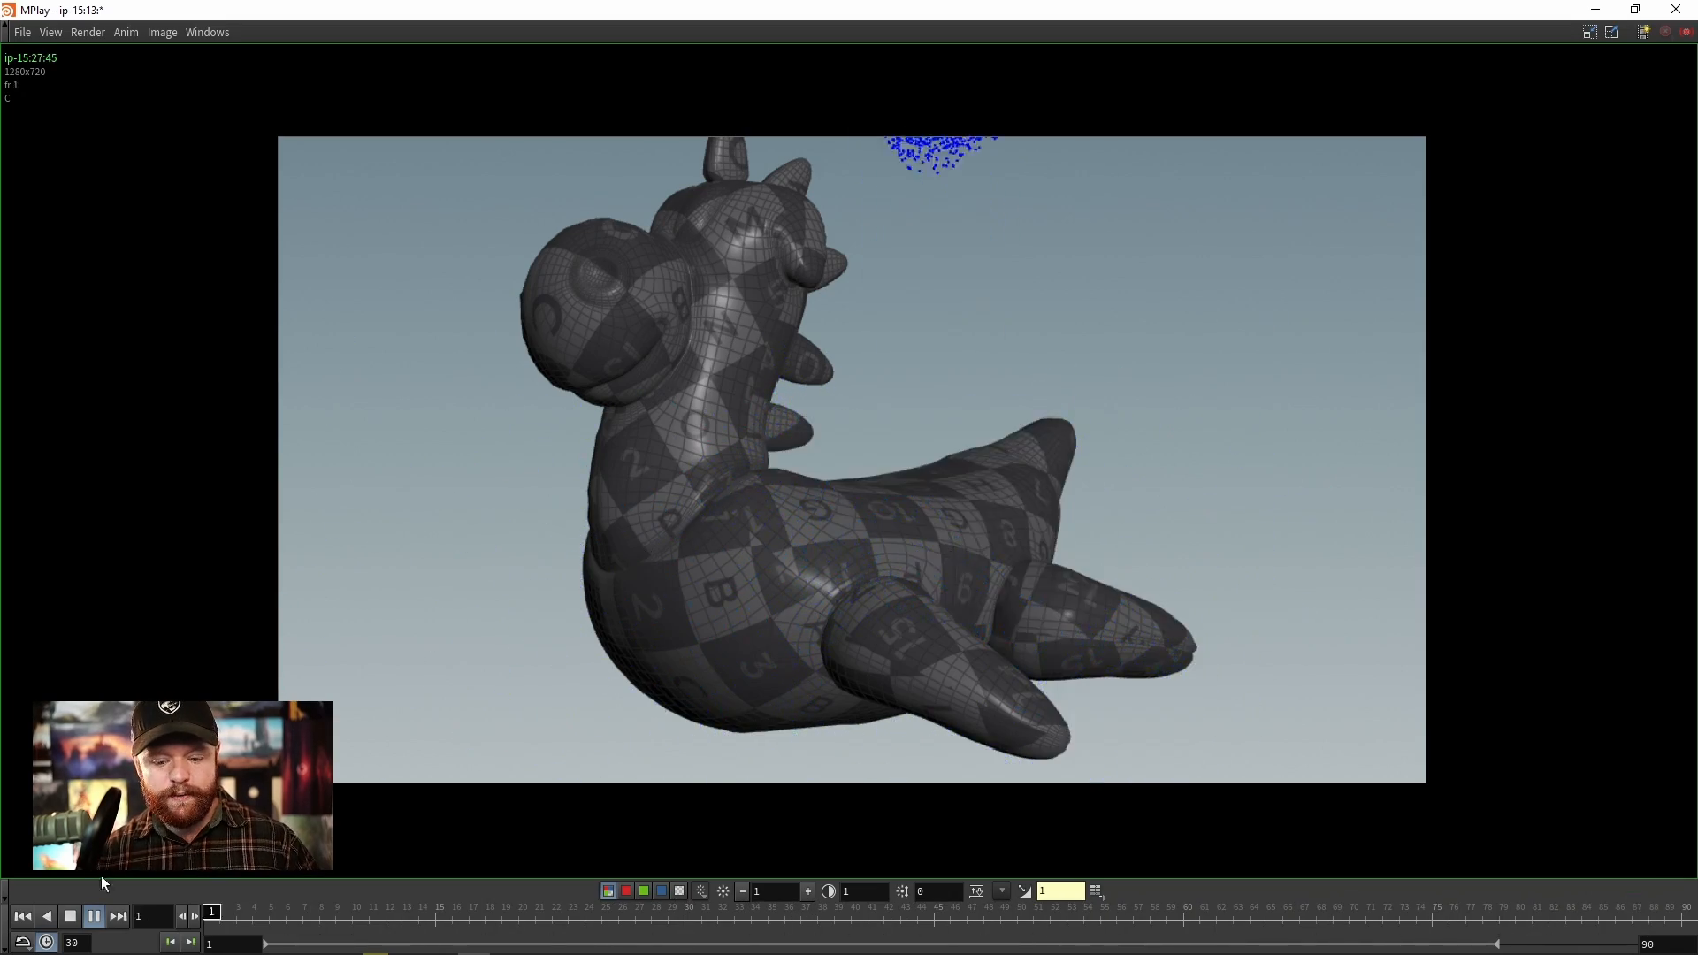
{"action": "left_click", "coordinate": [70, 916]}
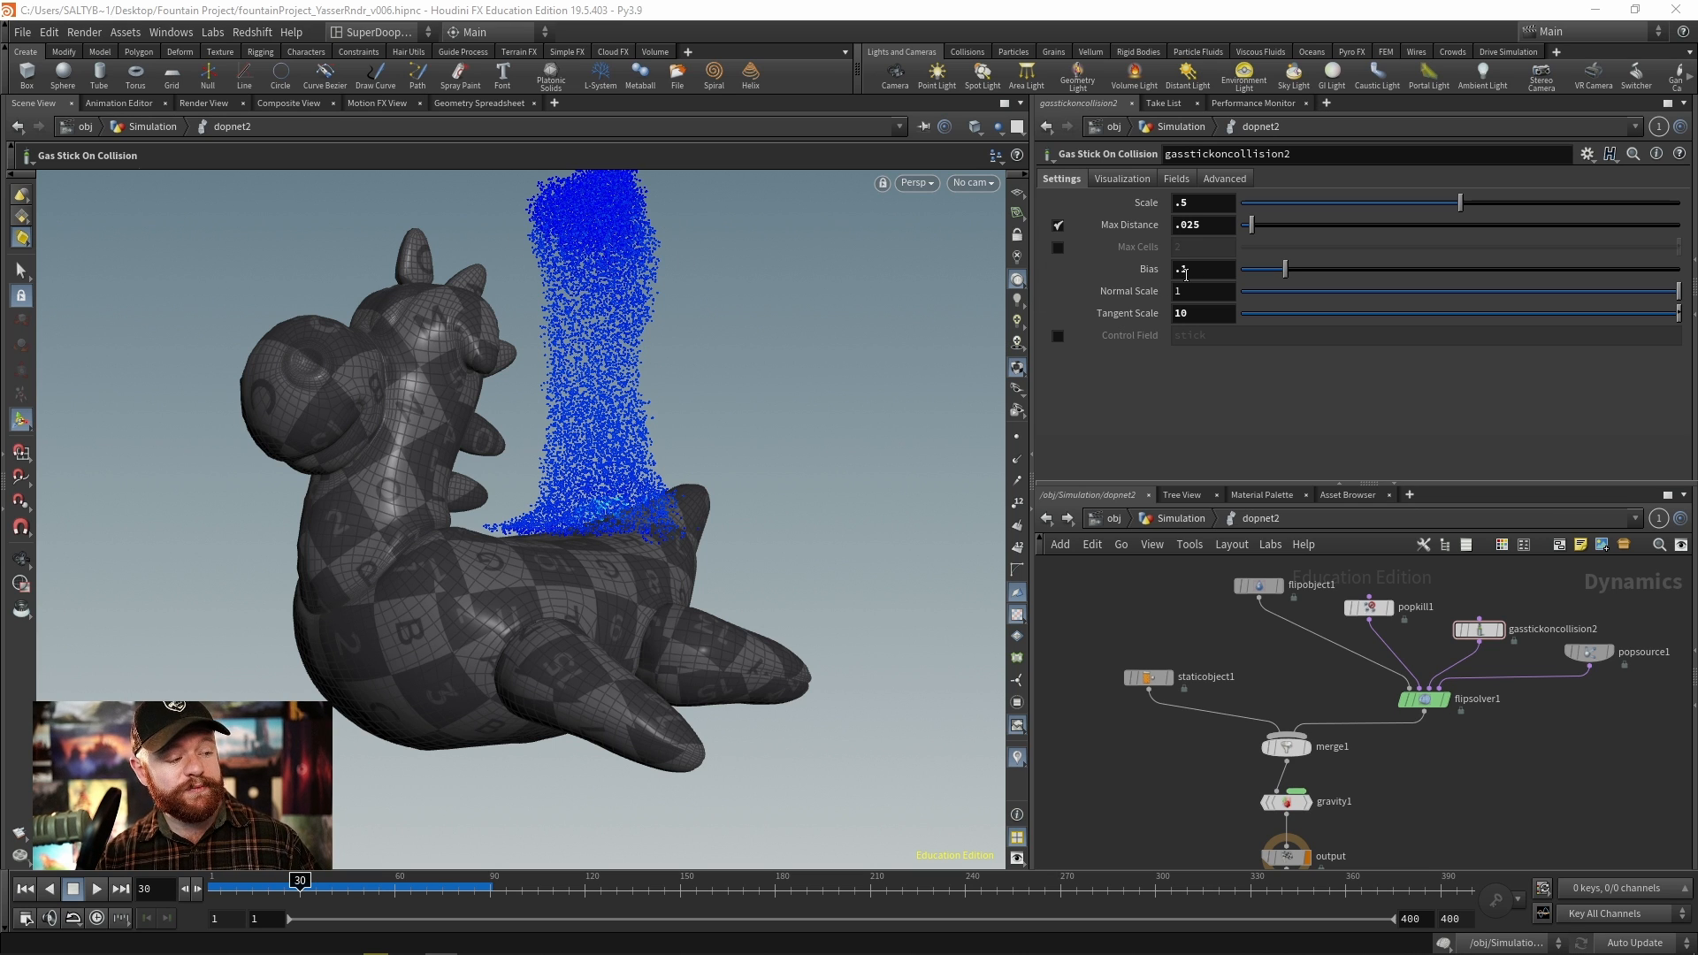
Step: Set Tangent Scale to 0.1 on gasstickoncollision2, rewind to frame 1, and play and stop the flipbook in MPlay
{"action": "left_click", "coordinate": [1212, 312]}
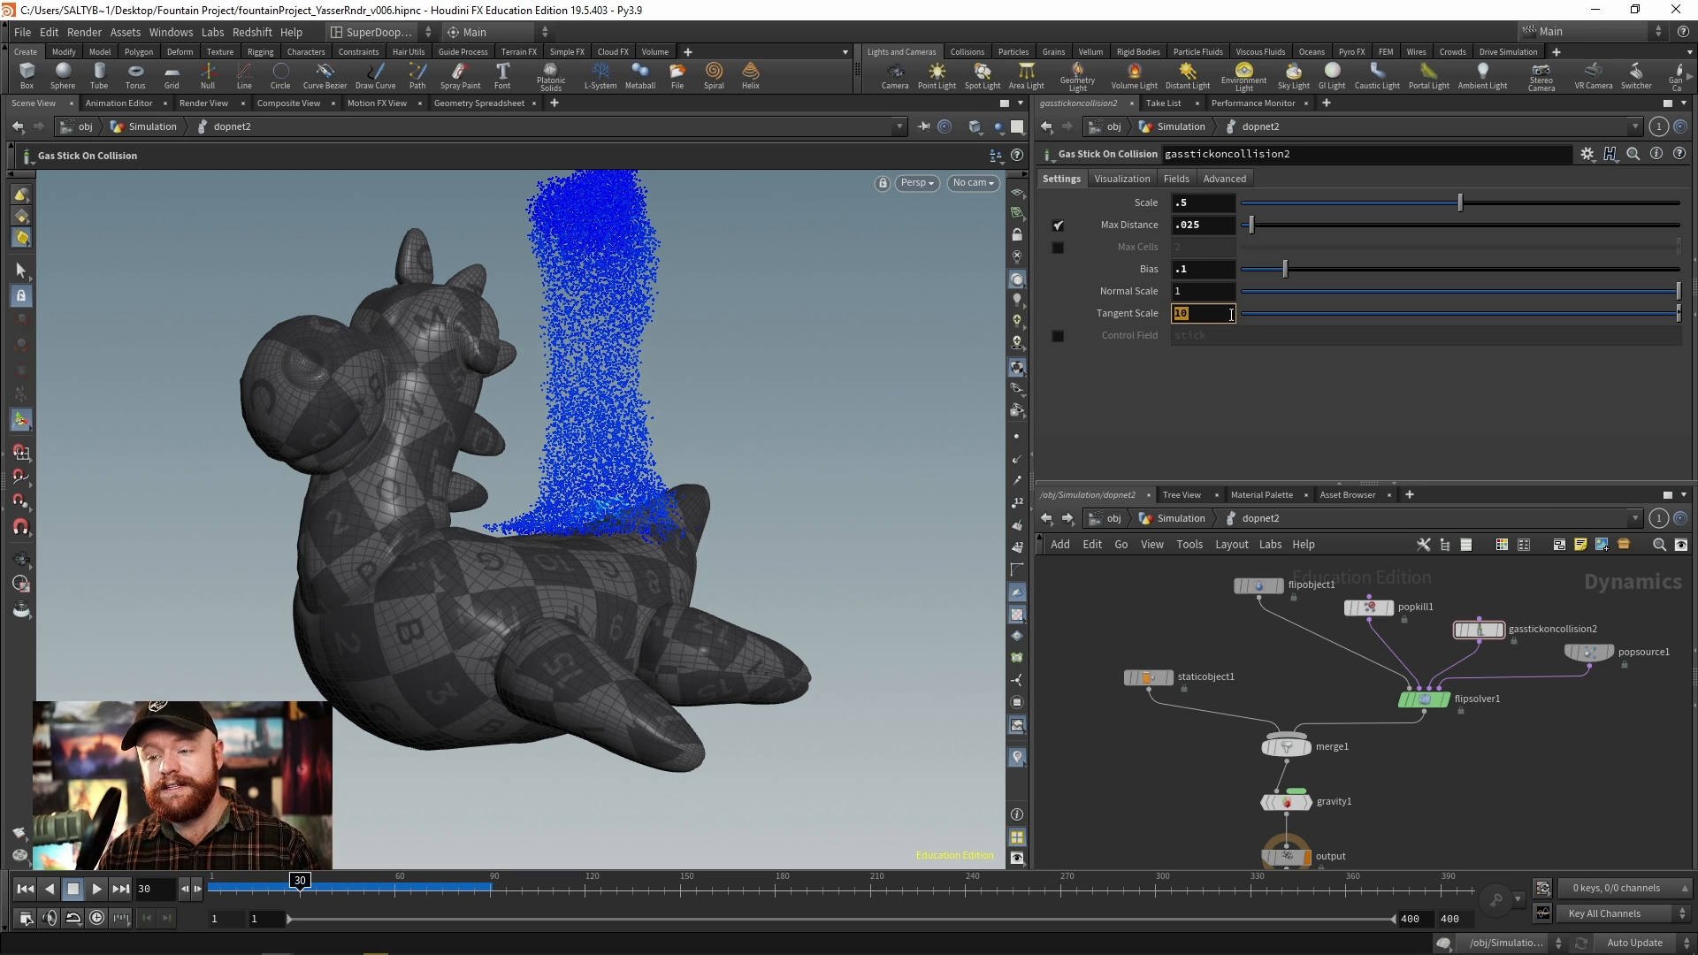
{"action": "key", "text": "Return"}
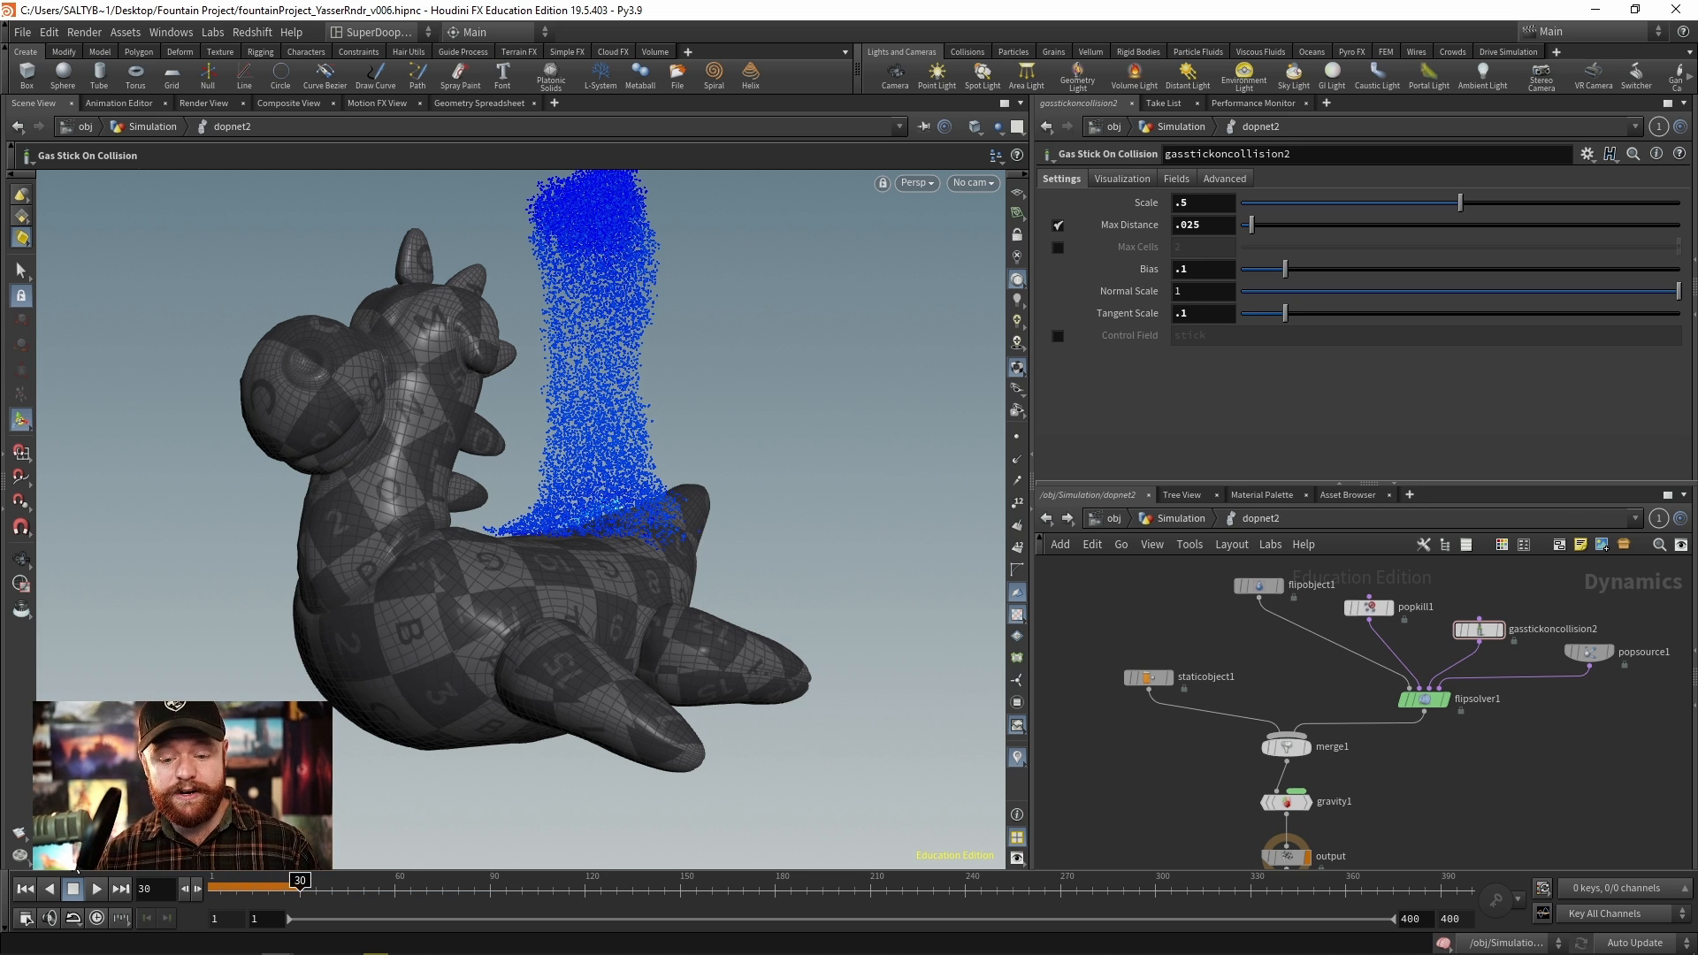
{"action": "left_click", "coordinate": [25, 889]}
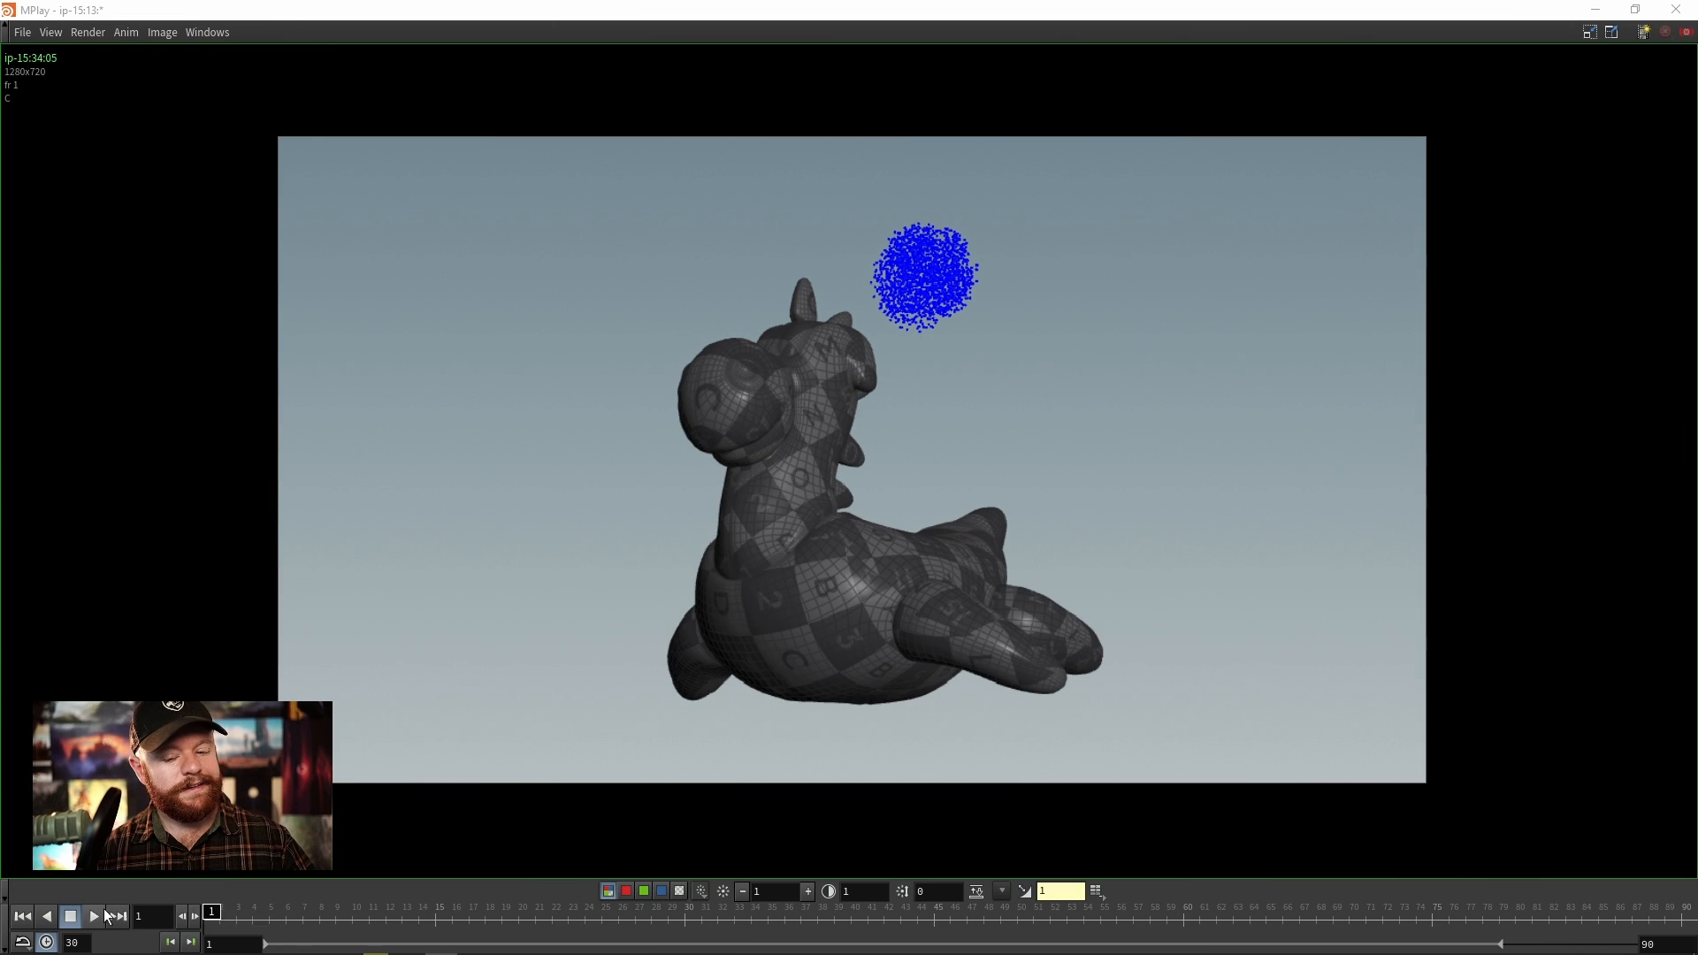
{"action": "left_click", "coordinate": [103, 909]}
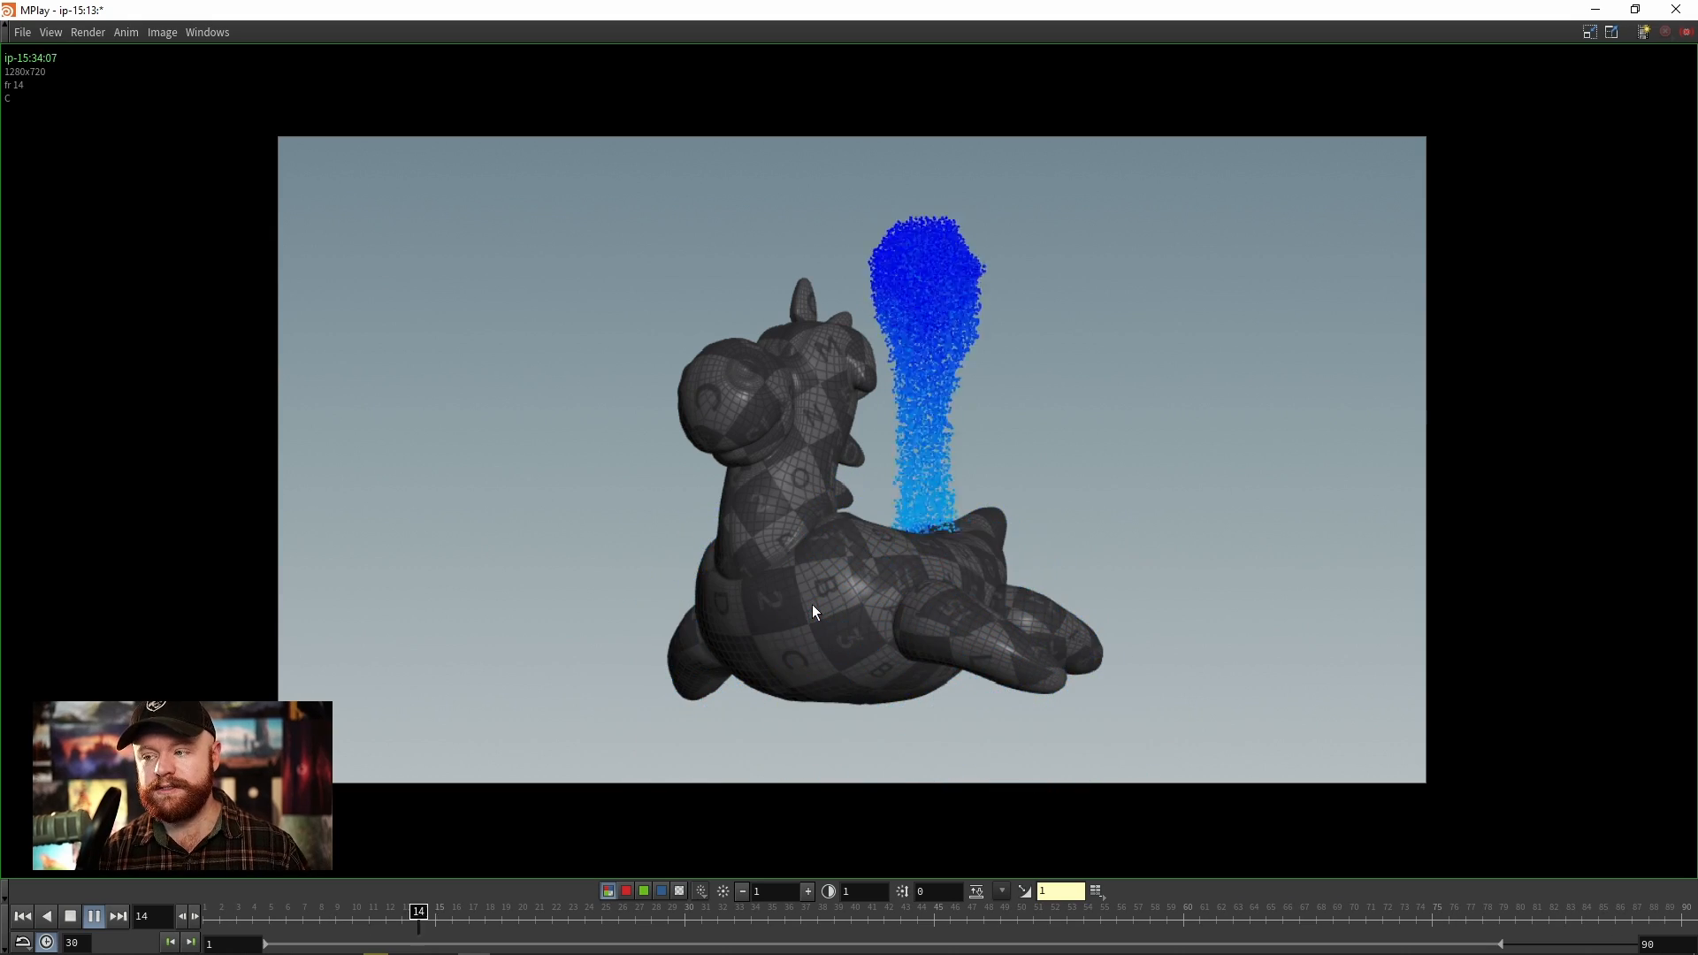
{"action": "left_click", "coordinate": [70, 916]}
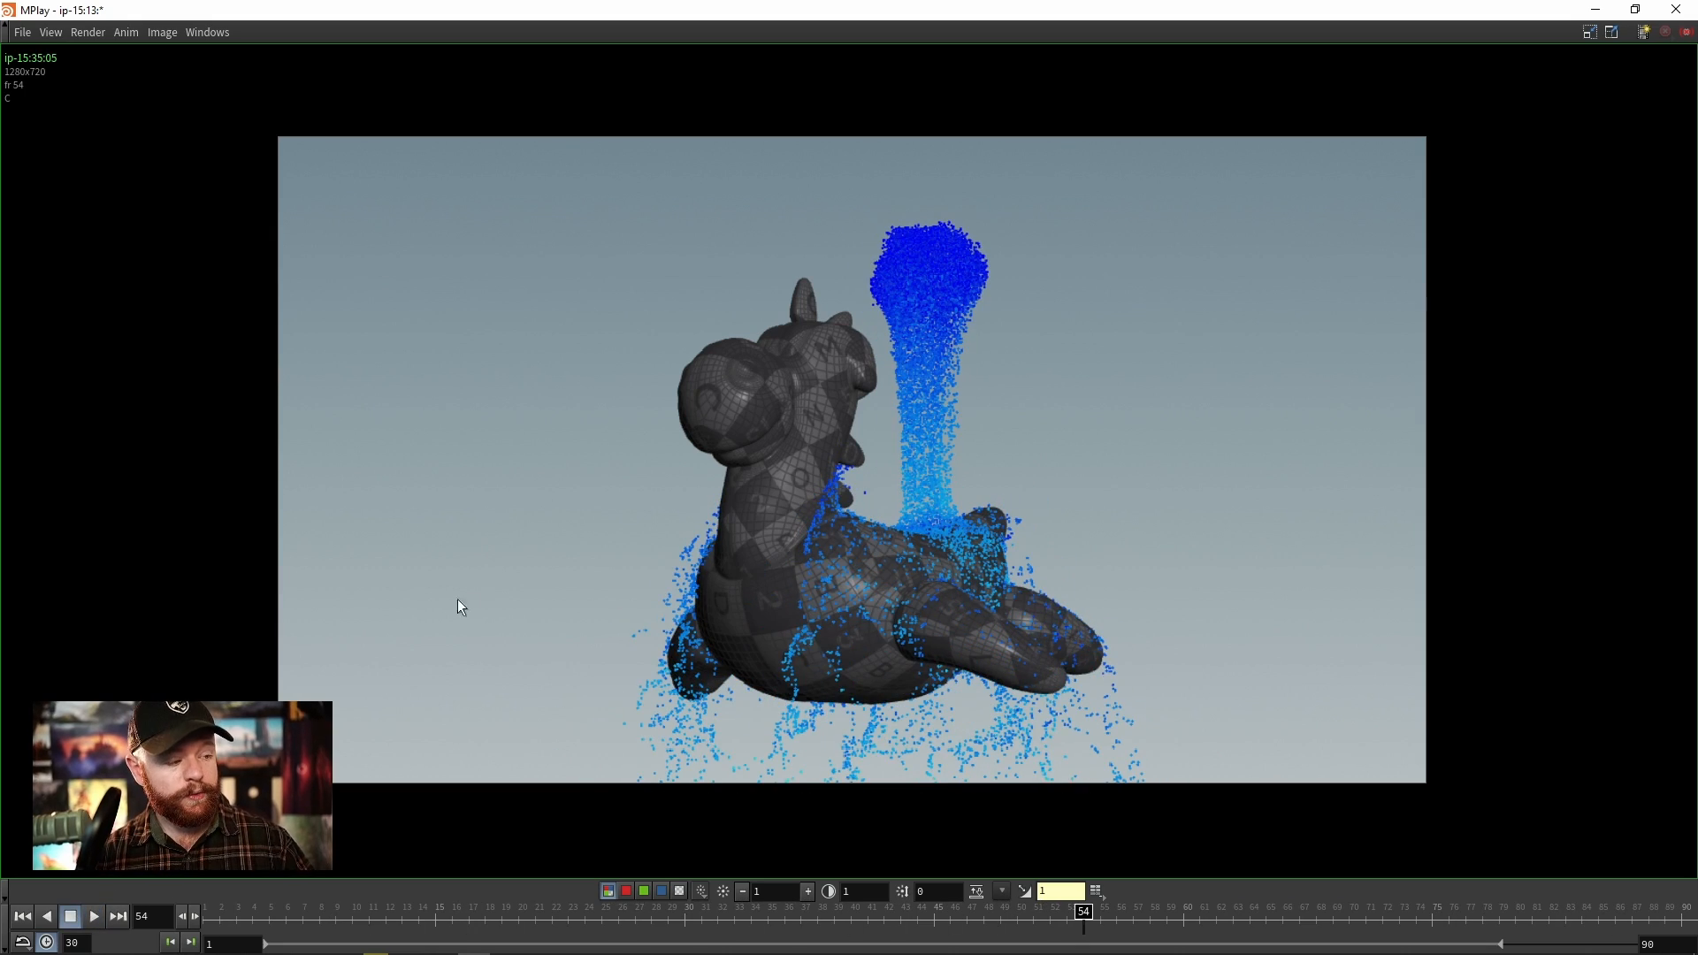
Step: Return to Houdini and set gasstickoncollision2's Tangent Scale to 0
{"action": "left_click", "coordinate": [1597, 11]}
{"action": "double_click", "coordinate": [1195, 312]}
{"action": "type", "text": "0"}
{"action": "key", "text": "Return"}
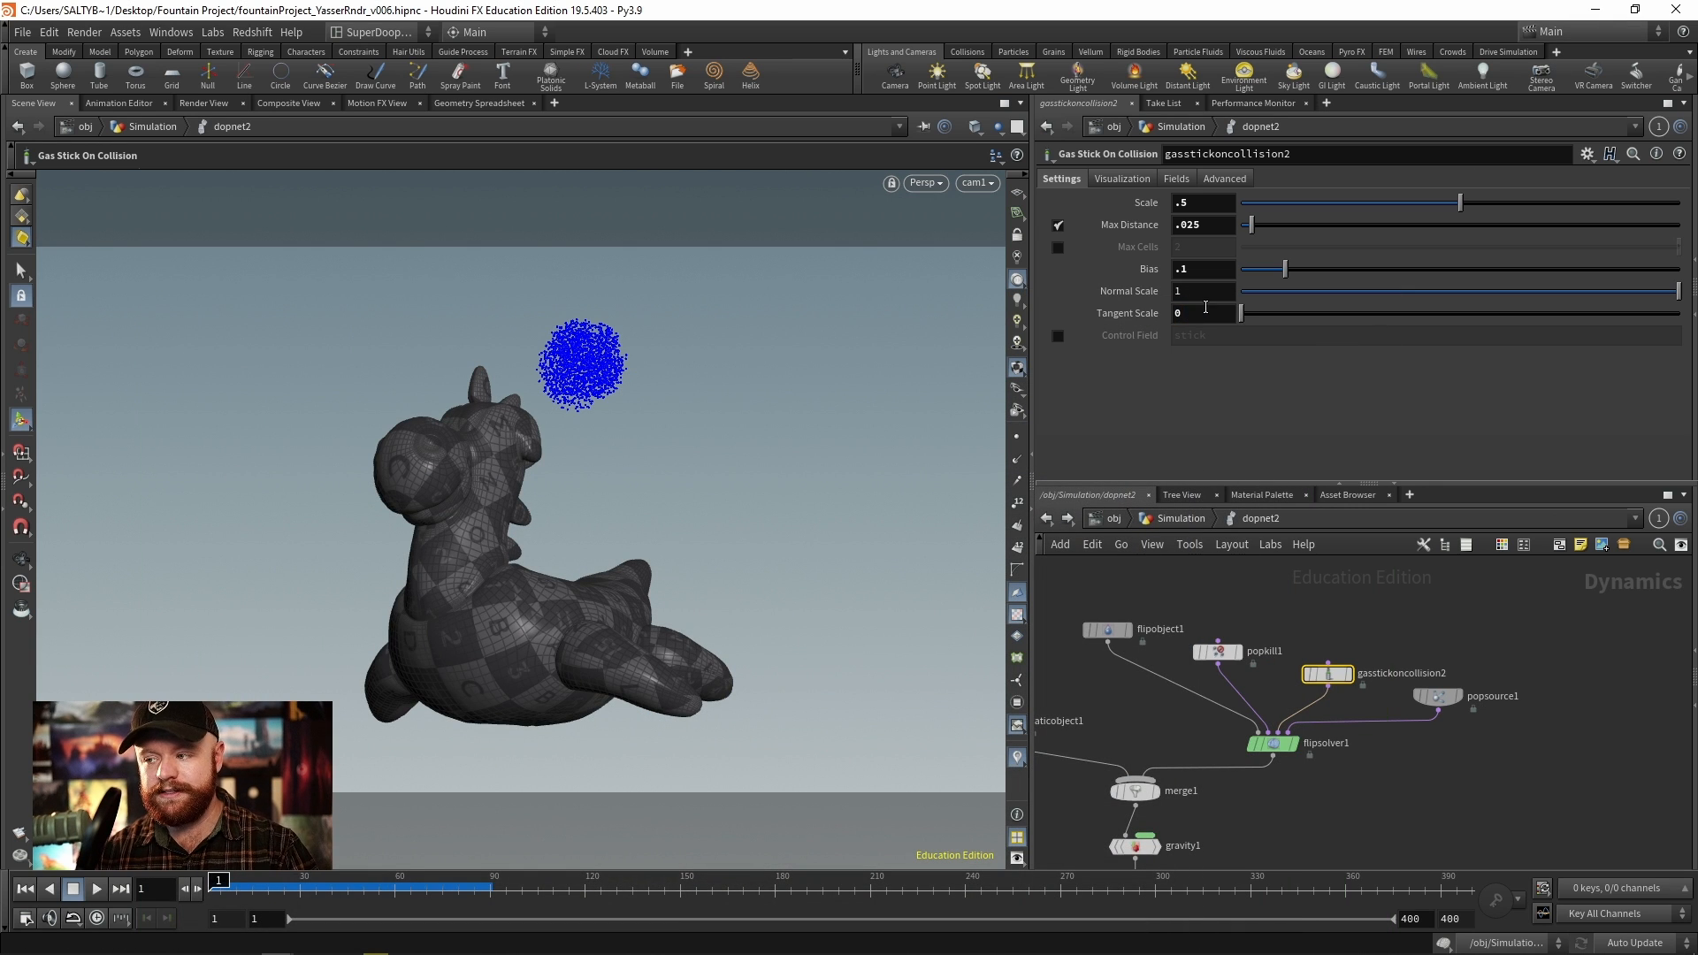
Step: Try a Tangent Scale of 0.5, change it to 1, and play and stop the flipbook in MPlay
{"action": "left_click_drag", "start_coordinate": [1195, 311], "coordinate": [1158, 314]}
{"action": "type", "text": ".5"}
{"action": "key", "text": "Return"}
{"action": "double_click", "coordinate": [1198, 312]}
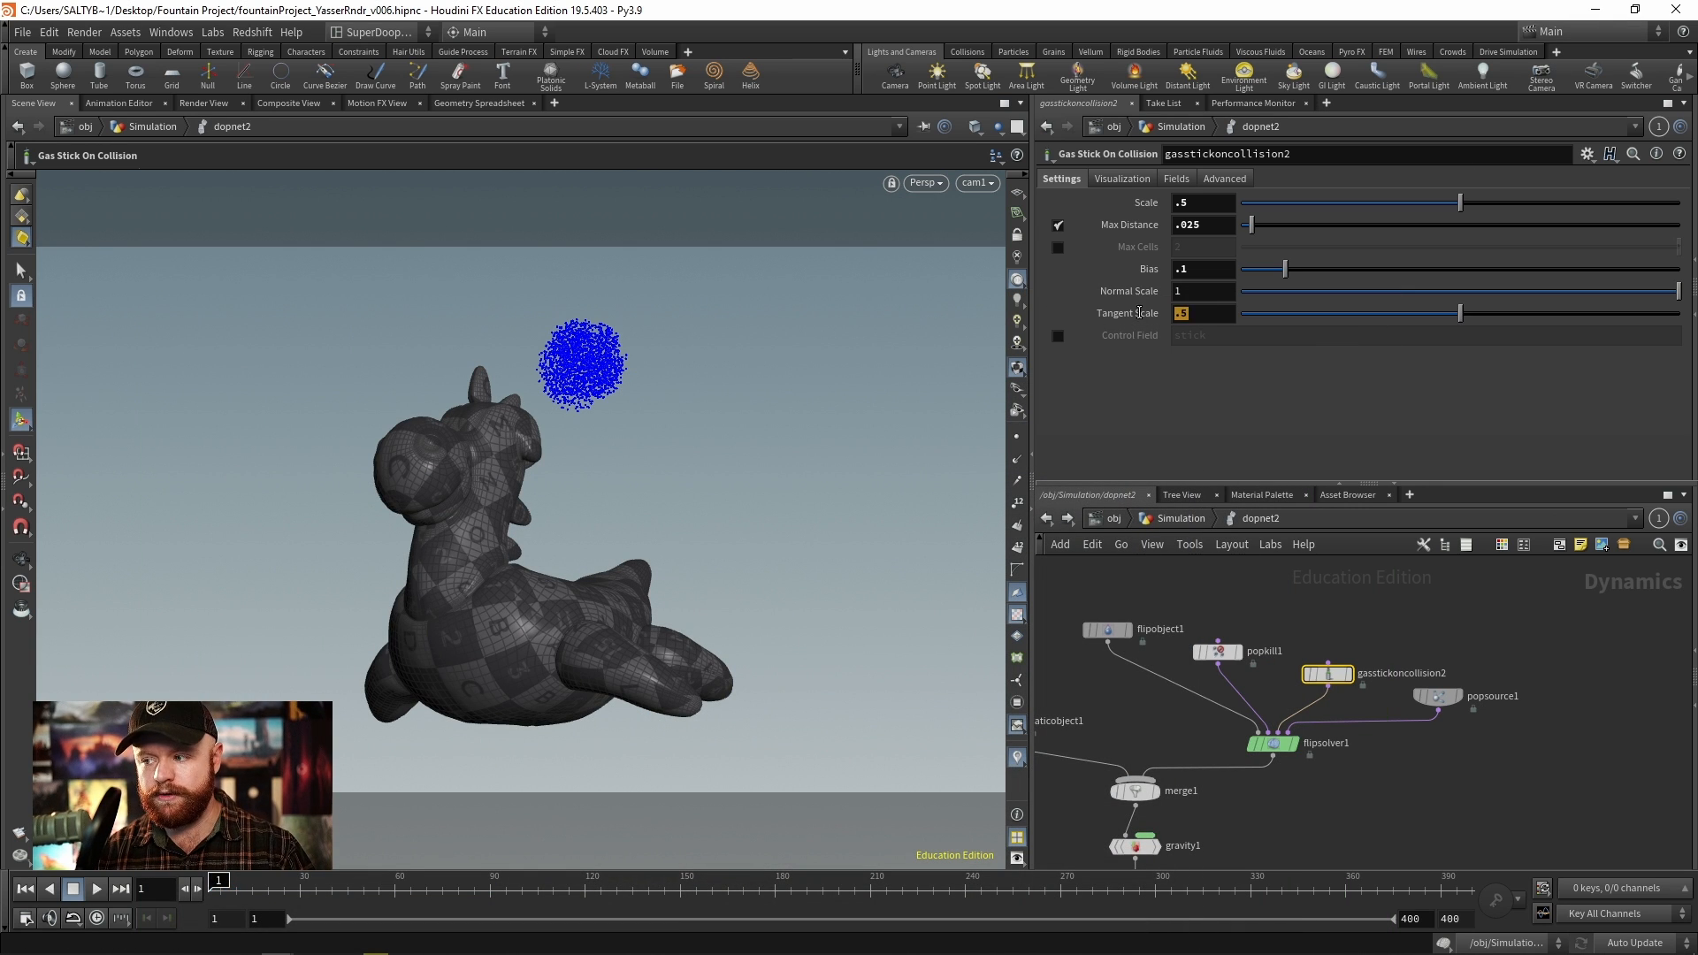
{"action": "type", "text": "1"}
{"action": "key", "text": "Return"}
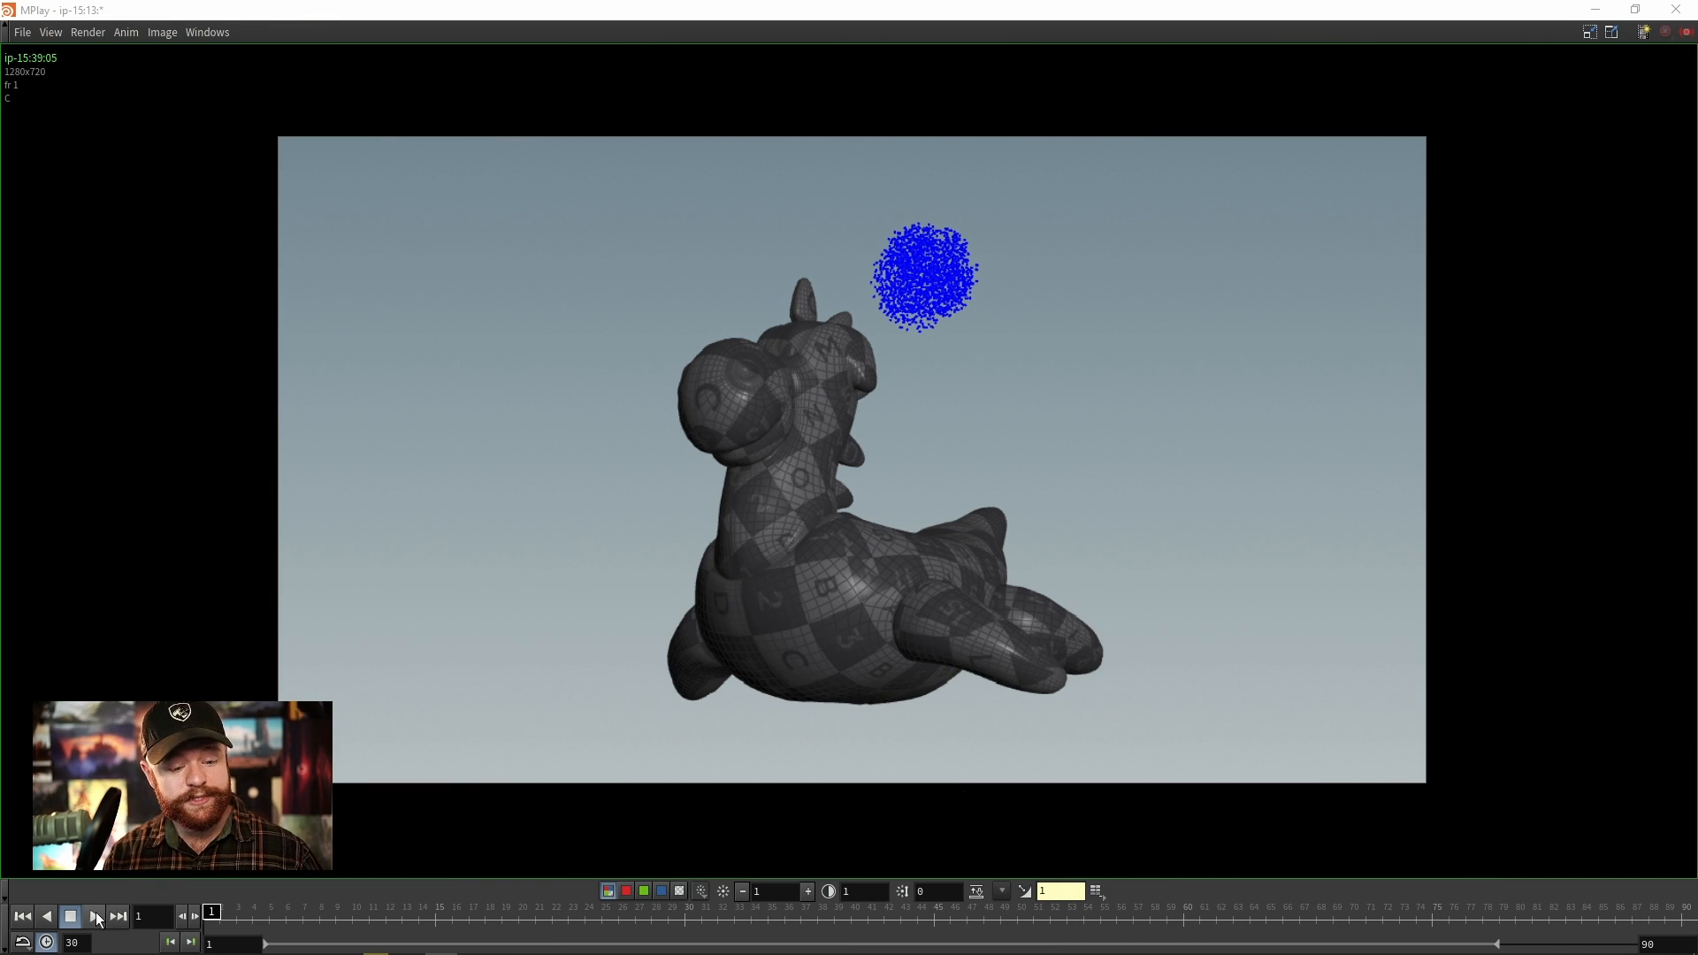
{"action": "left_click", "coordinate": [95, 917]}
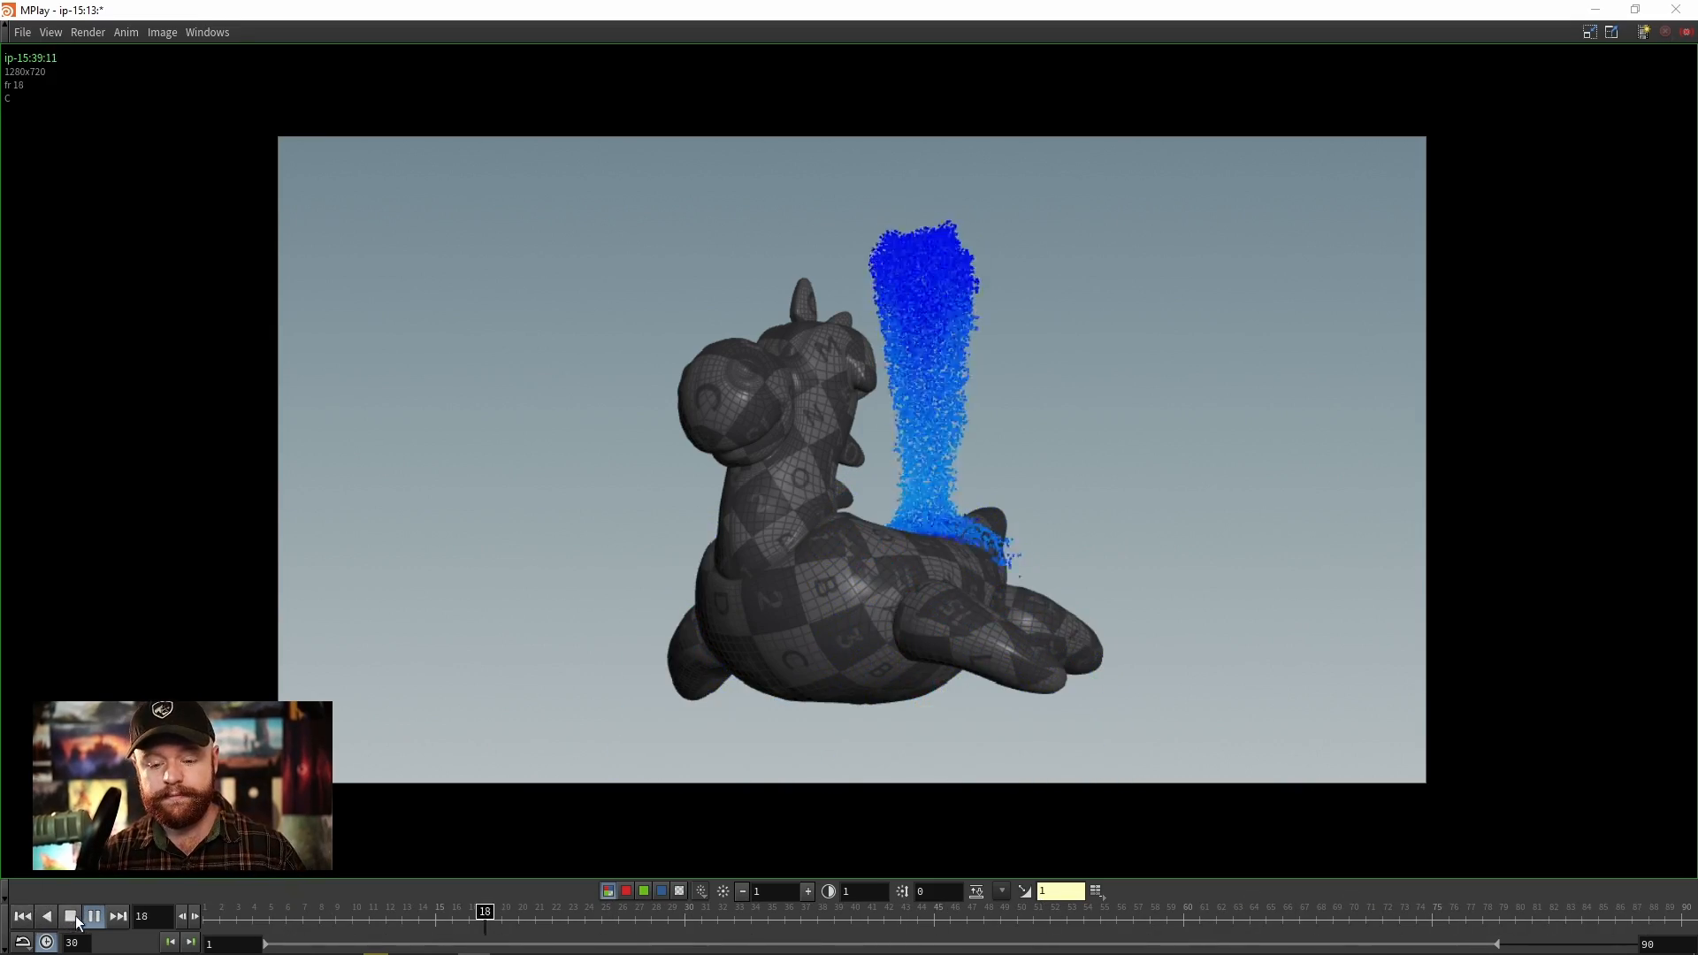
{"action": "left_click", "coordinate": [74, 917]}
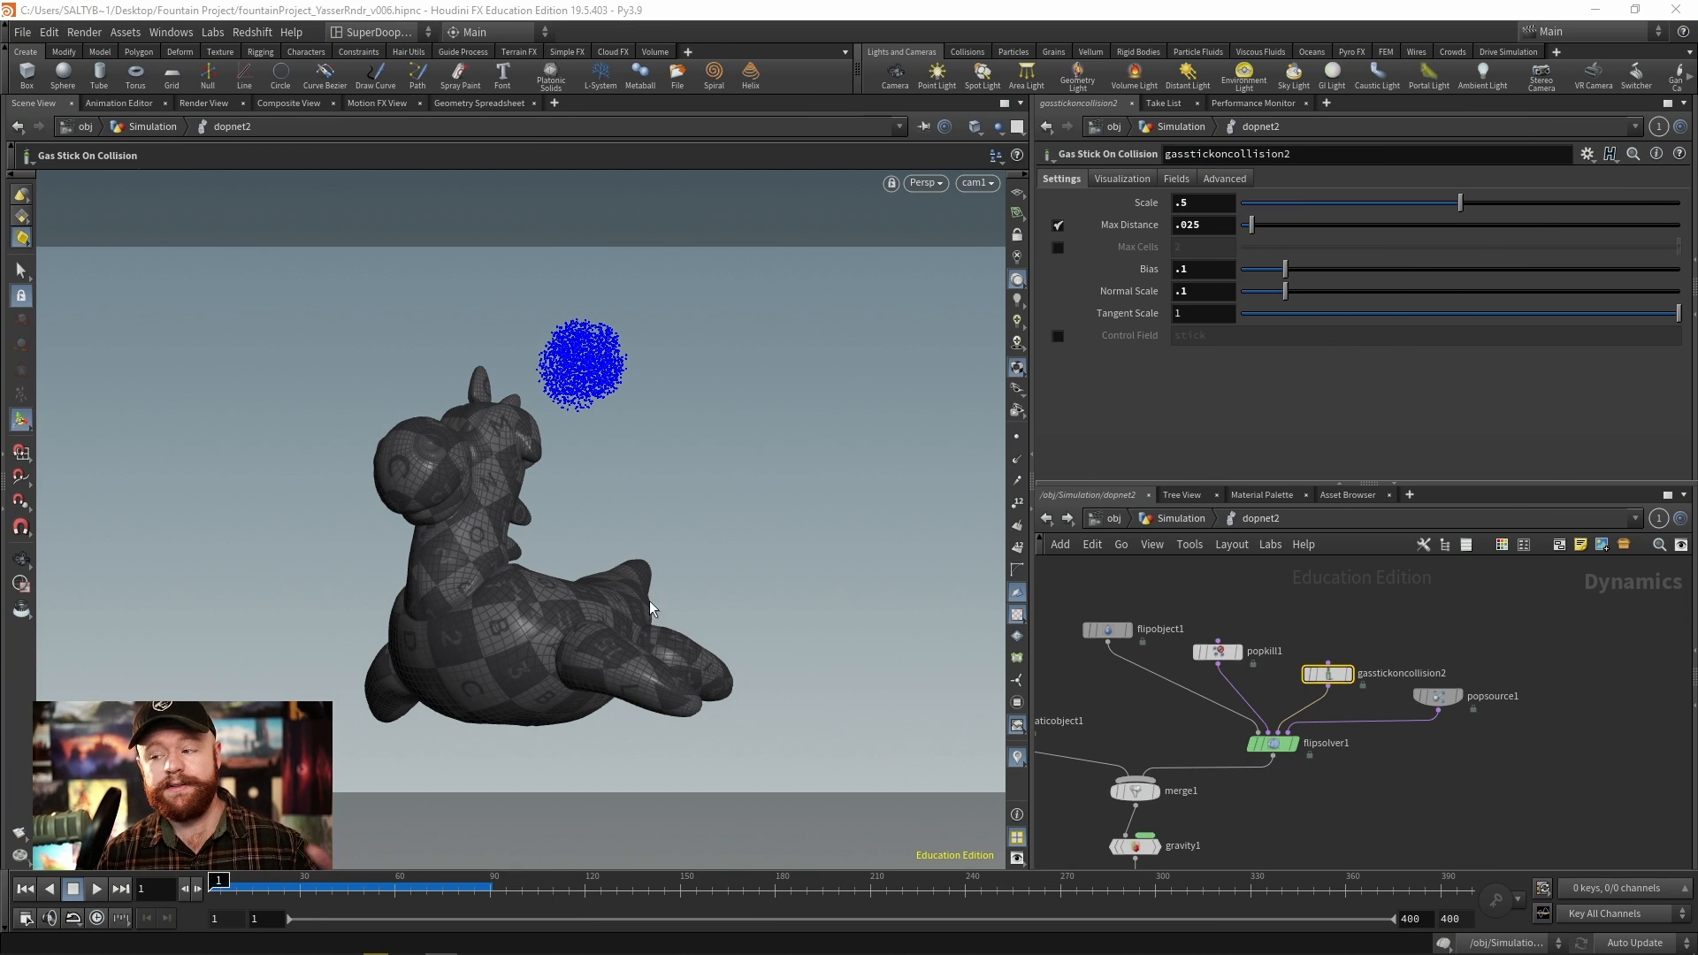
Step: Set Normal Scale to 2 and Tangent Scale to 0.5 on gasstickoncollision2, and play the flipbook in MPlay
{"action": "left_click", "coordinate": [1175, 292]}
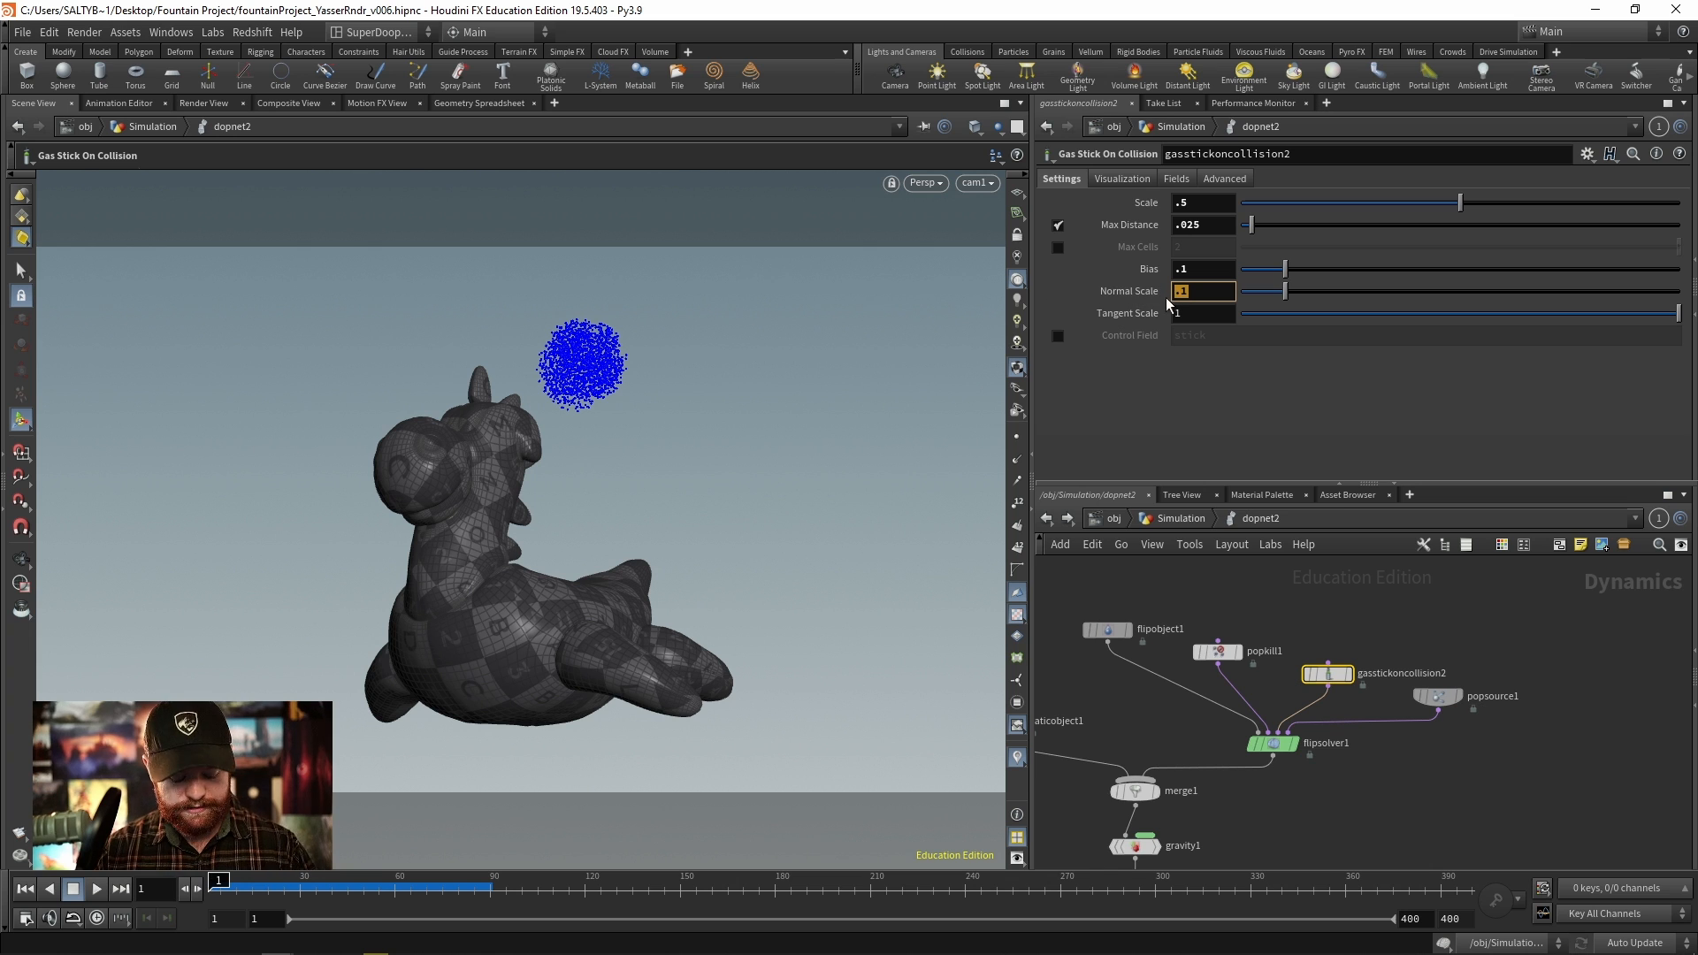
{"action": "type", "text": "2"}
{"action": "key", "text": "Return"}
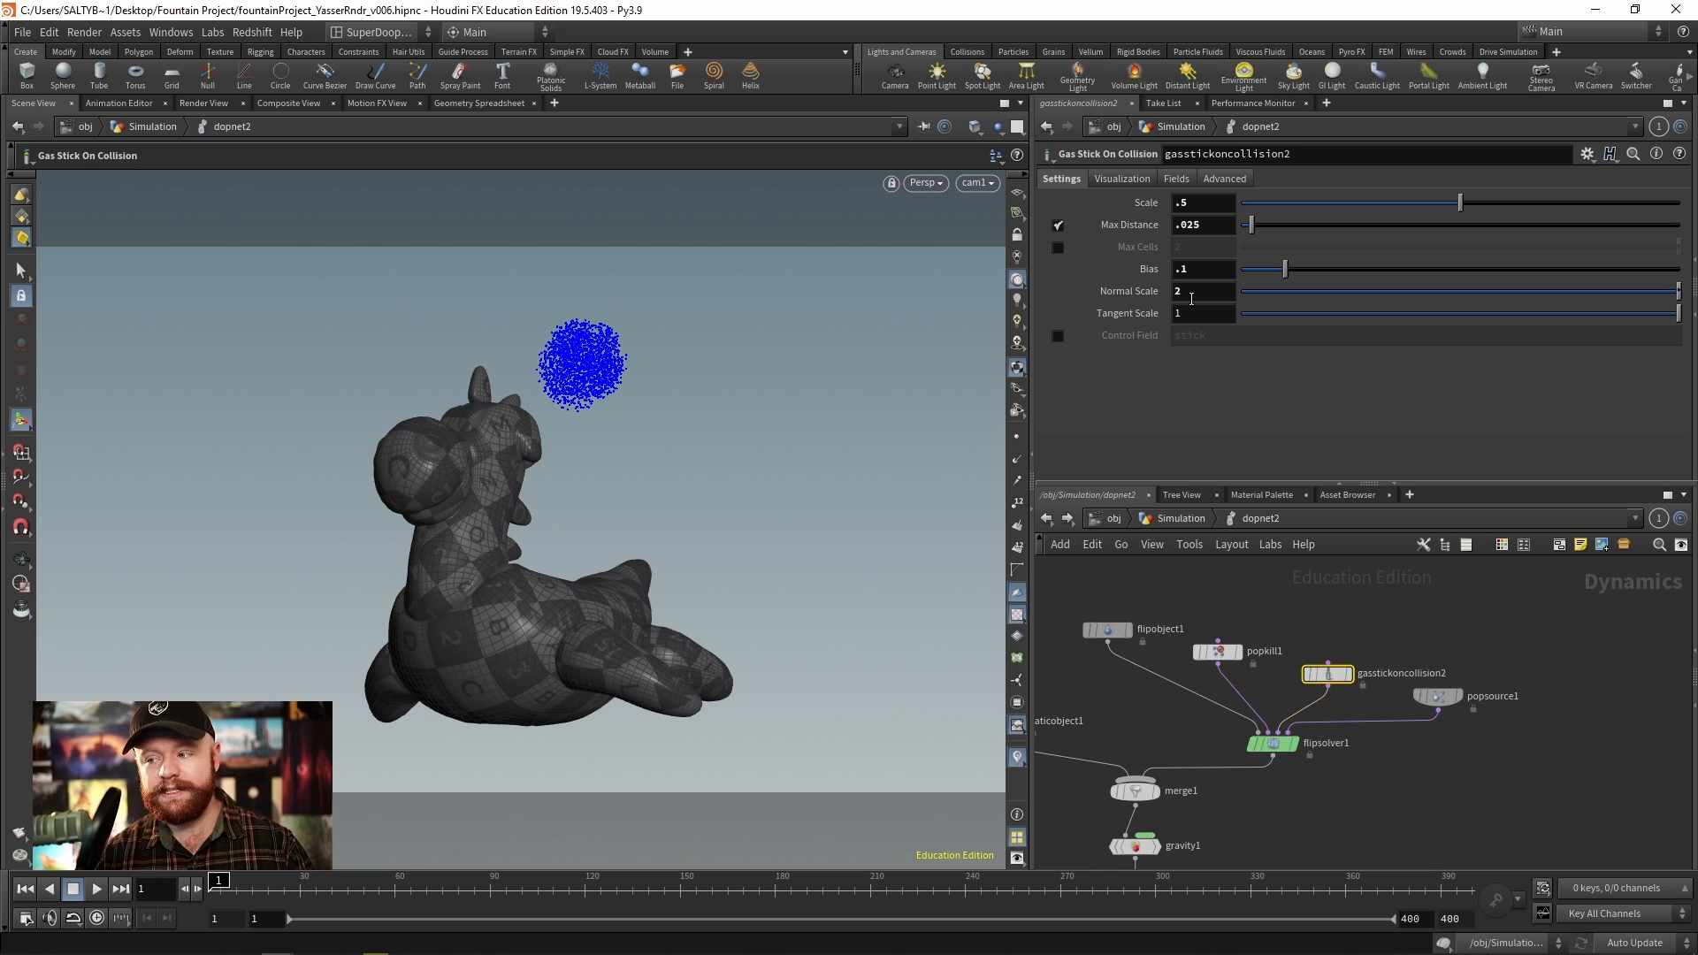
{"action": "left_click", "coordinate": [1177, 311]}
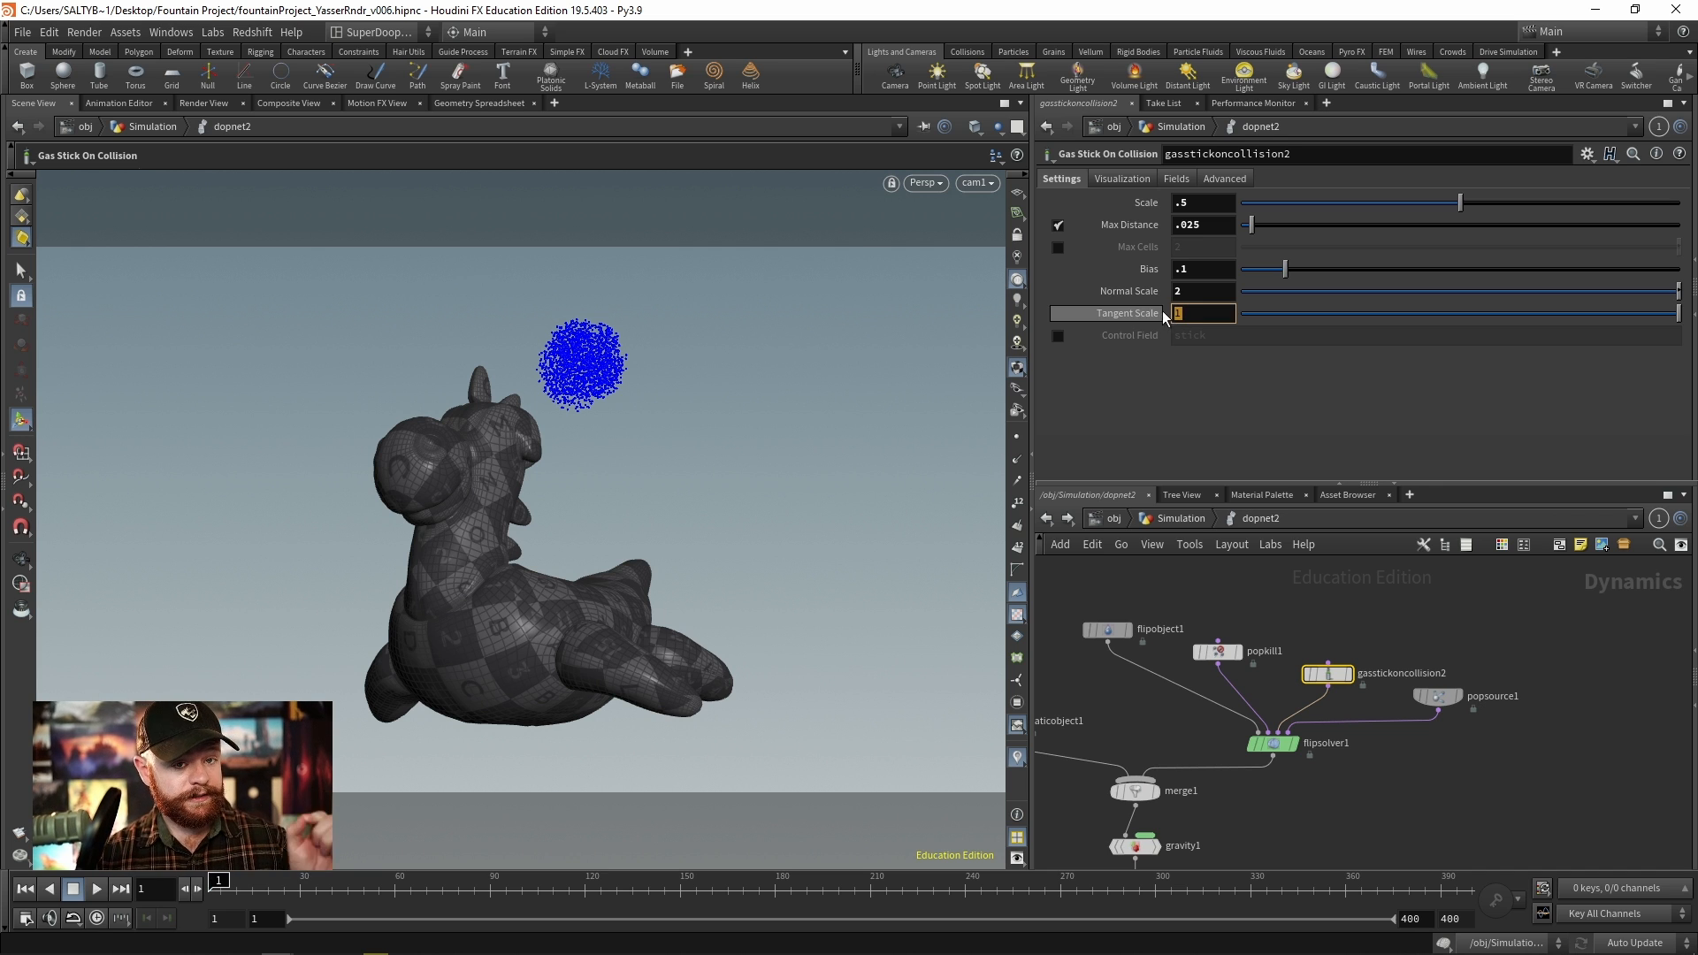
{"action": "type", "text": ".5"}
{"action": "key", "text": "Return"}
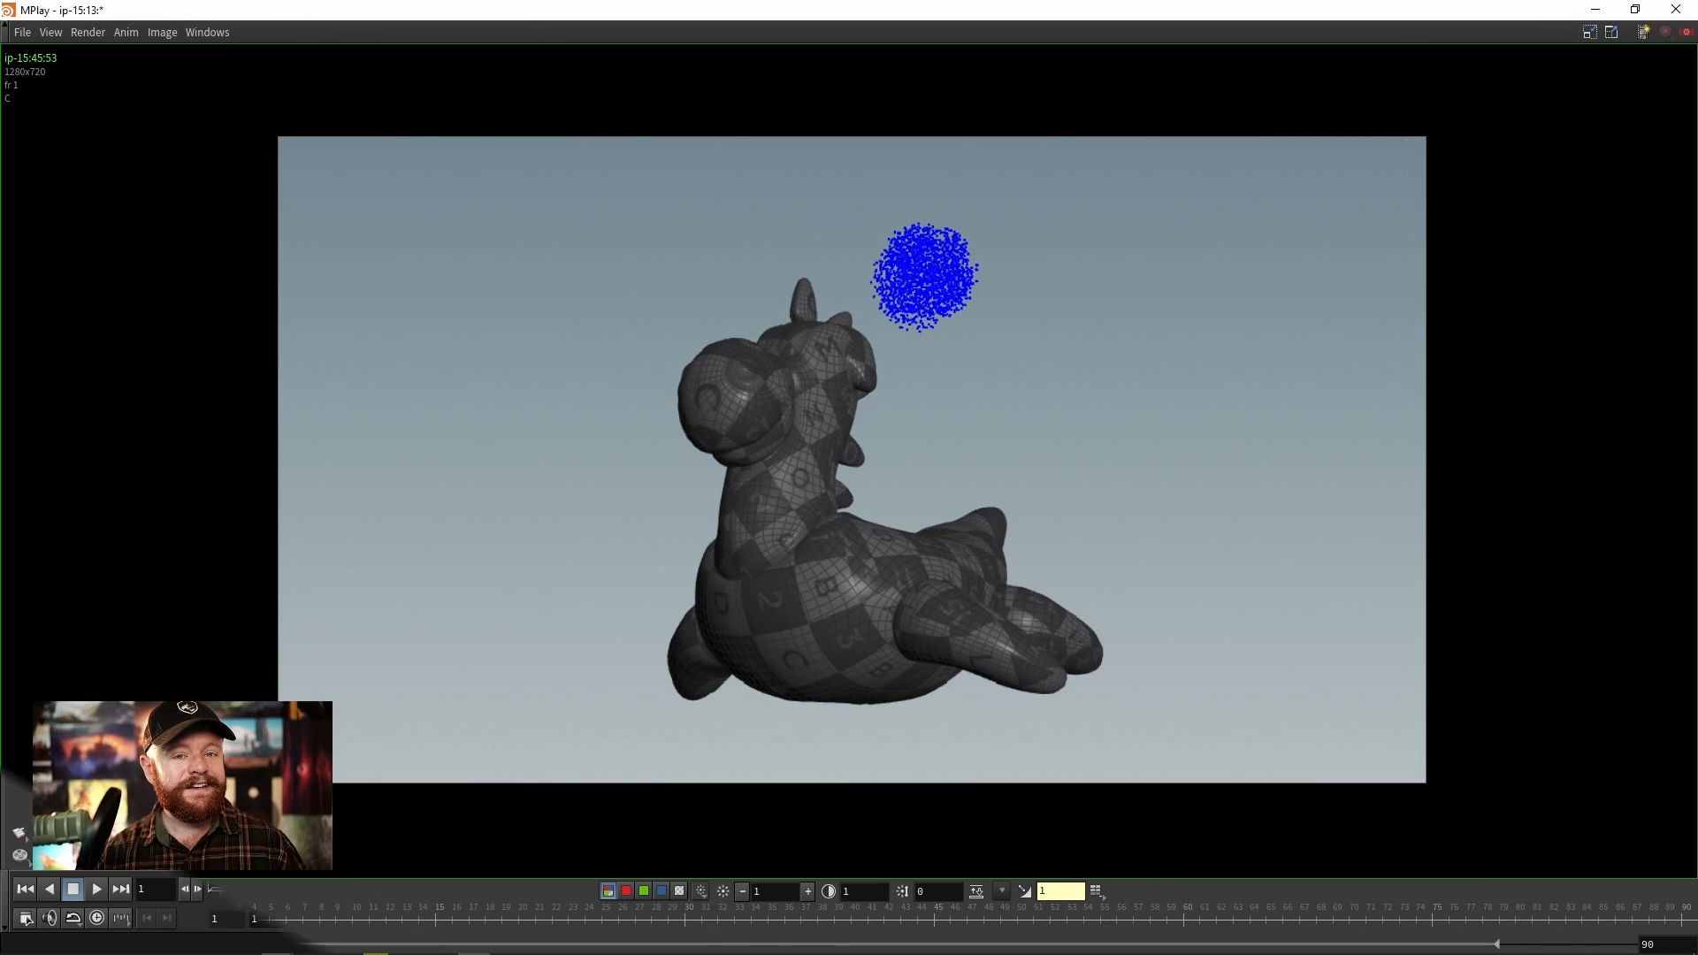
{"action": "left_click", "coordinate": [93, 916]}
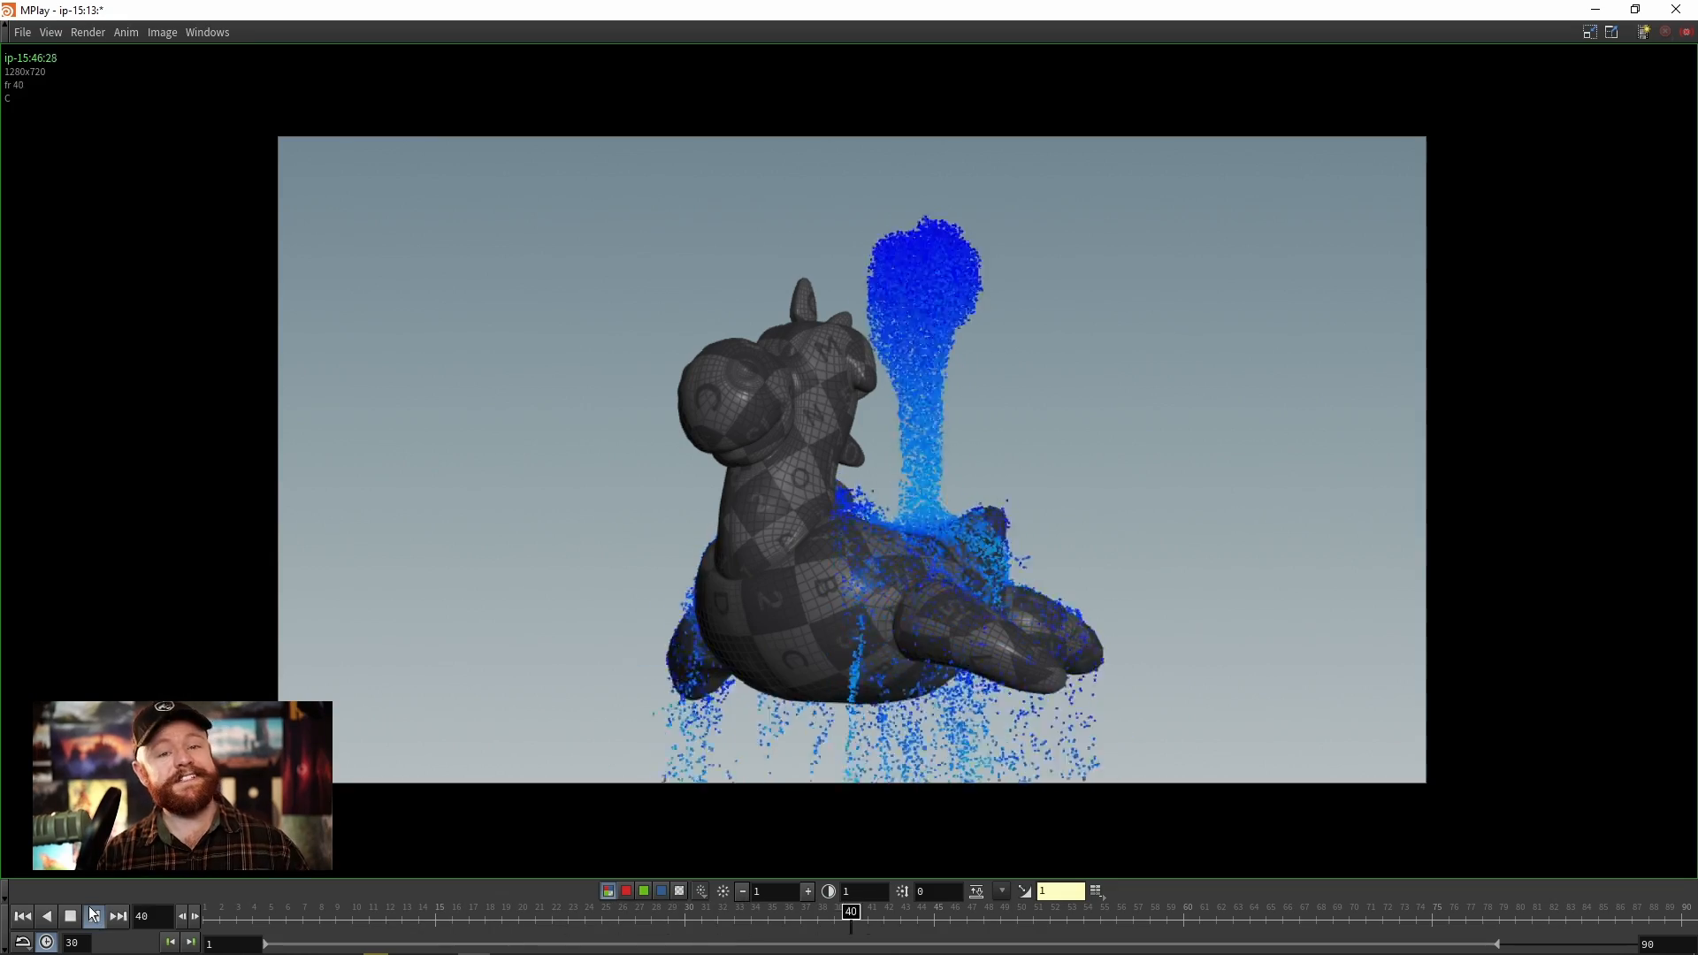